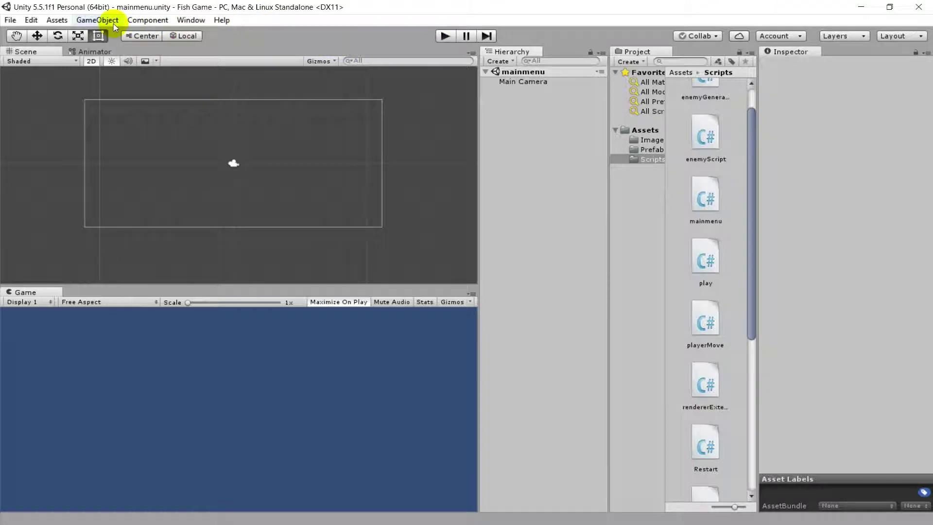
Step: Add a UI Text object to the mainmenu scene together with its parent Canvas and EventSystem
right_click(545, 123)
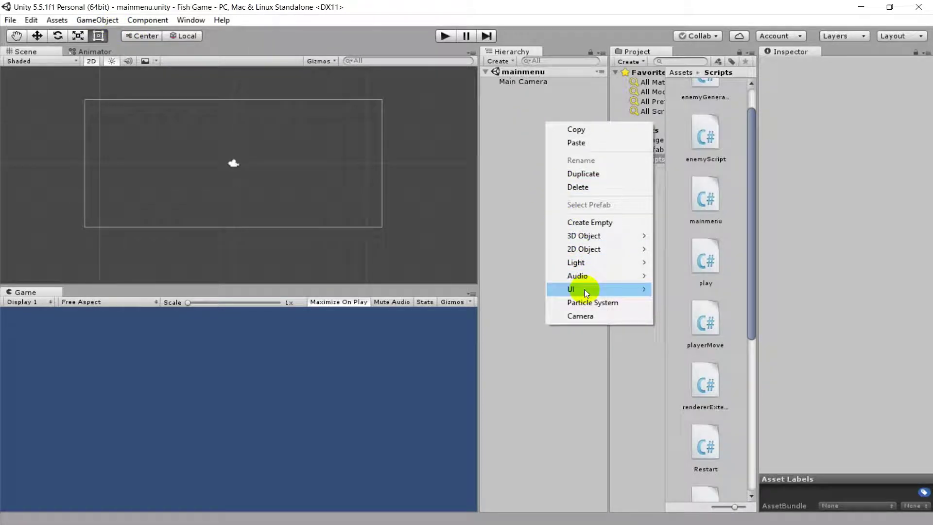
mouse_move(586, 292)
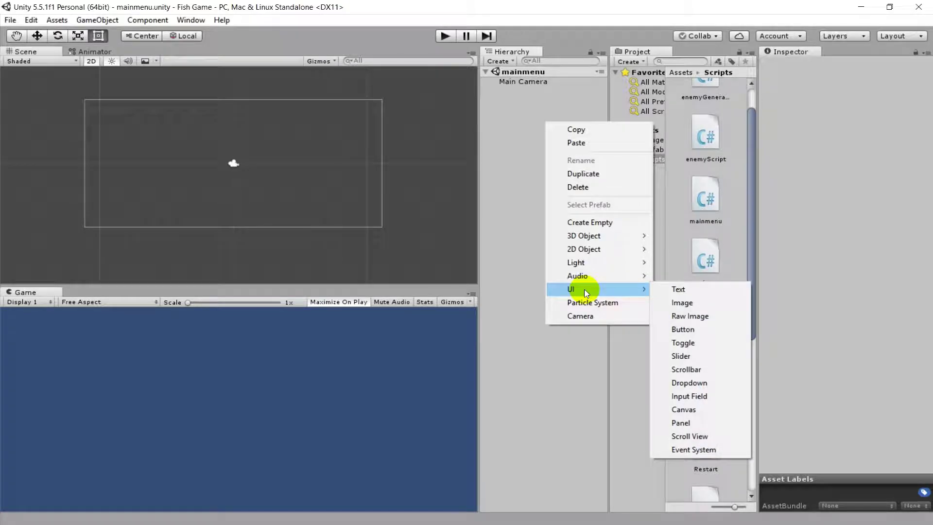
left_click(680, 292)
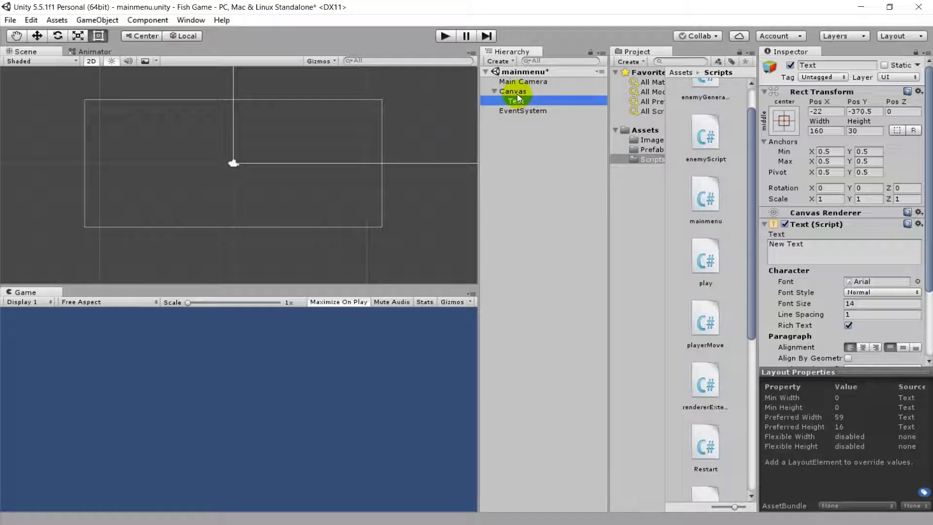
Step: Inspect the new Canvas and Text objects and locate the Text relative to the canvas outline in the Scene view
left_click(515, 91)
left_click(519, 109)
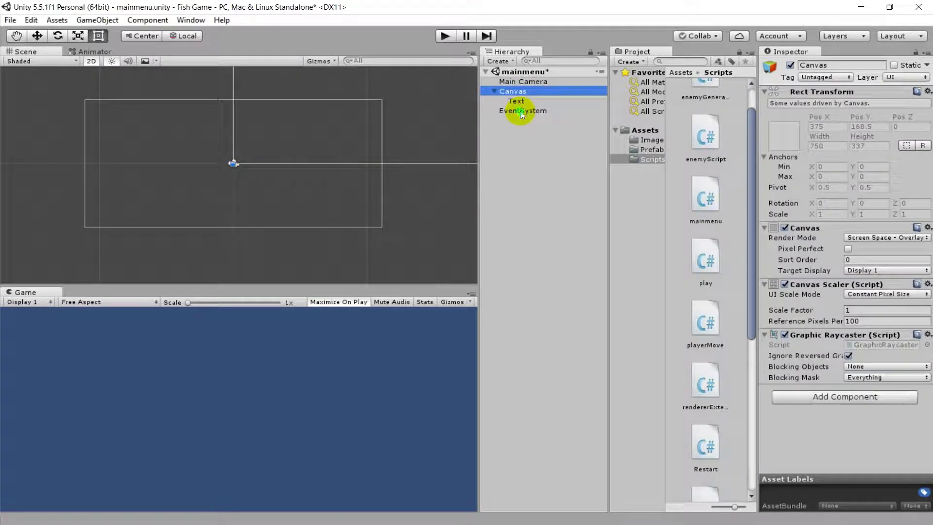
left_click(516, 101)
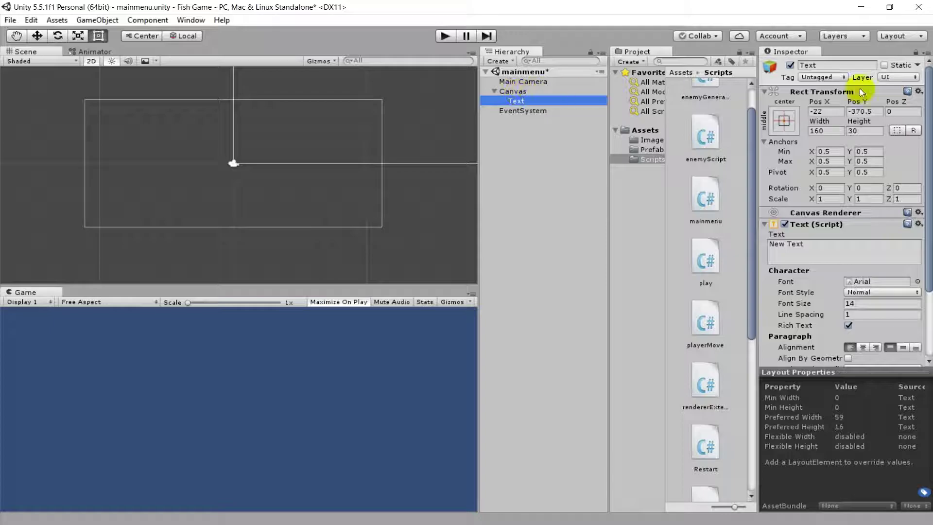
scroll(360, 186, "down", 3)
scroll(355, 189, "down", 2)
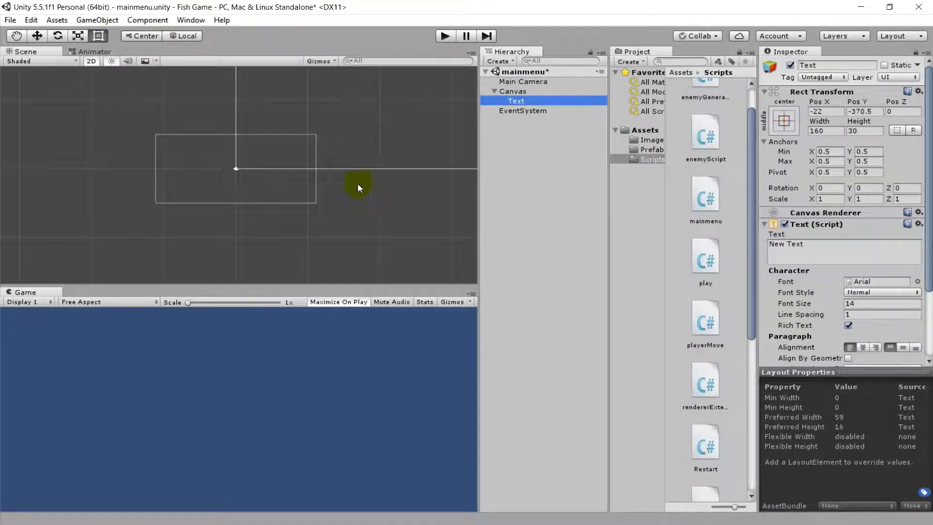
middle_click_drag(350, 168, 229, 188)
scroll(229, 187, "down", 2)
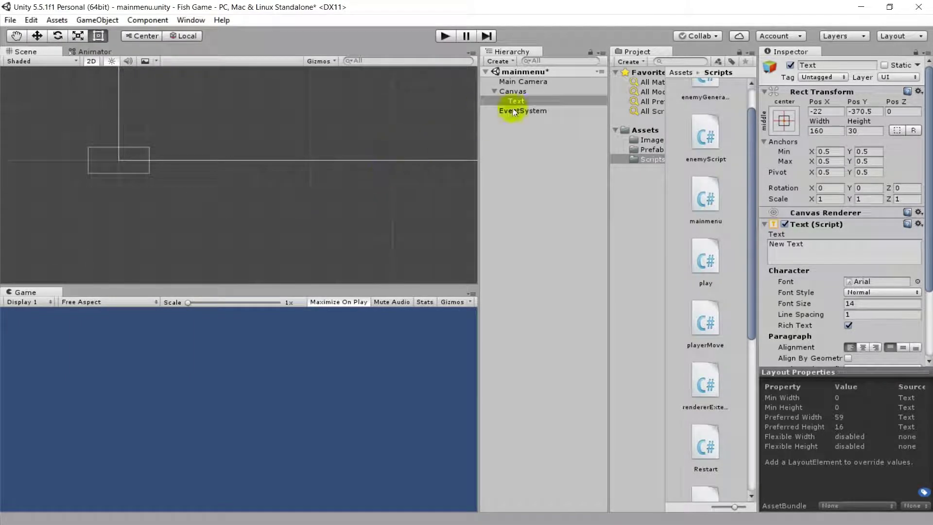
scroll(340, 187, "down", 3)
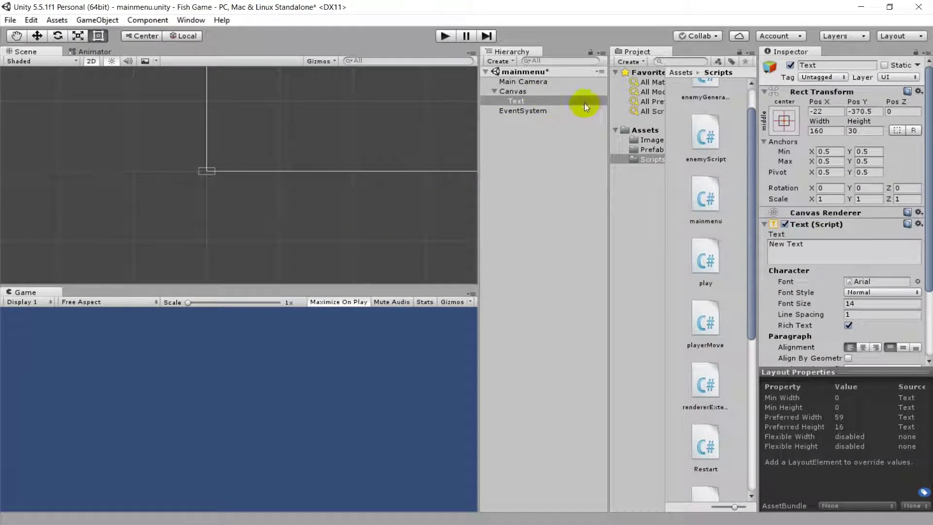
double_click(516, 102)
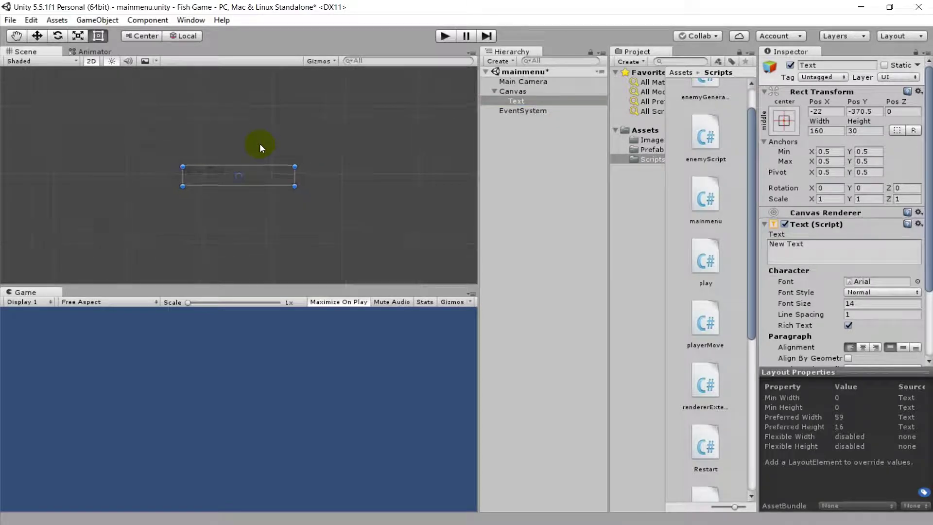
scroll(262, 150, "down", 1)
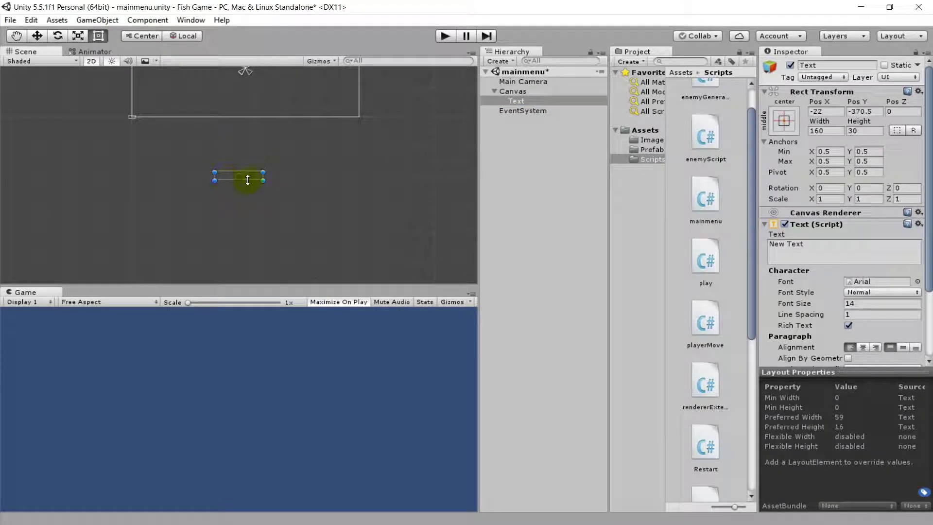
scroll(233, 179, "down", 2)
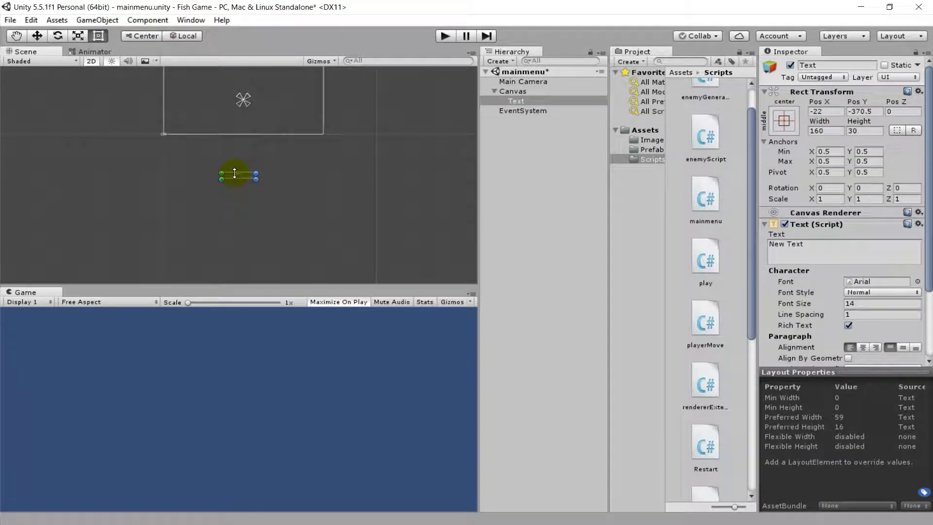
left_click(541, 91)
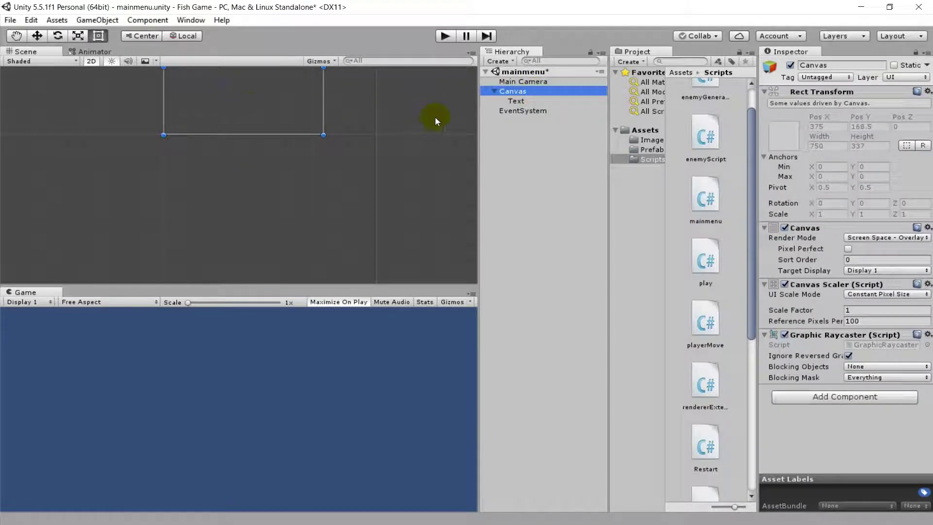
left_click(514, 101)
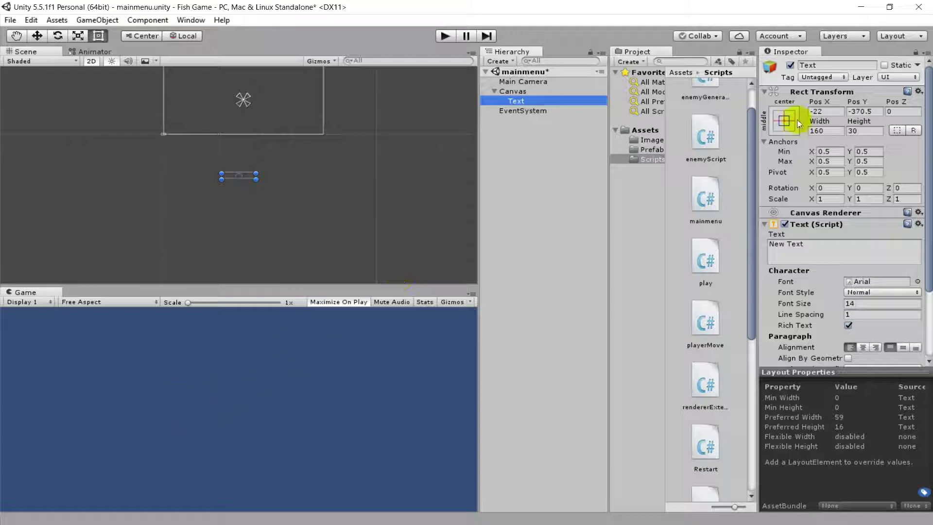
Step: Center the Text object on the canvas by setting its Pos X and Pos Y to 0
left_click(826, 111)
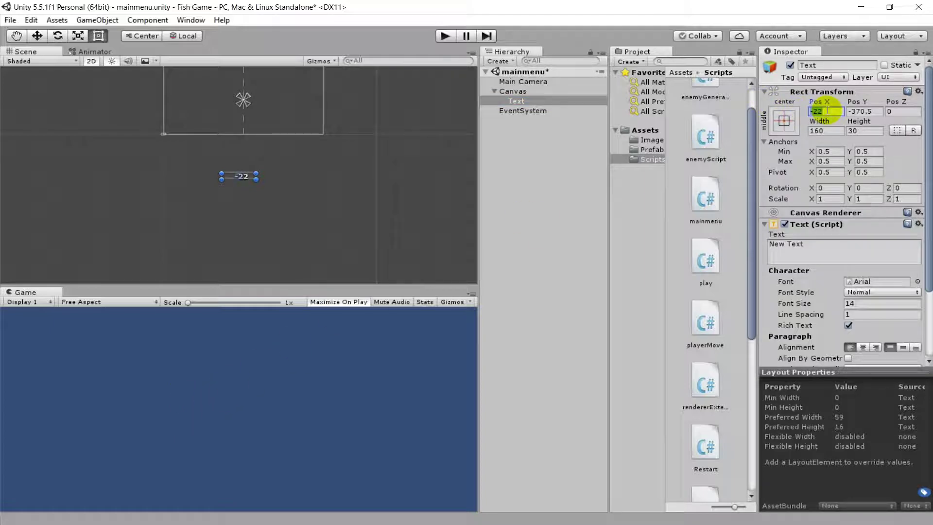
type("0")
key("Tab")
type("0")
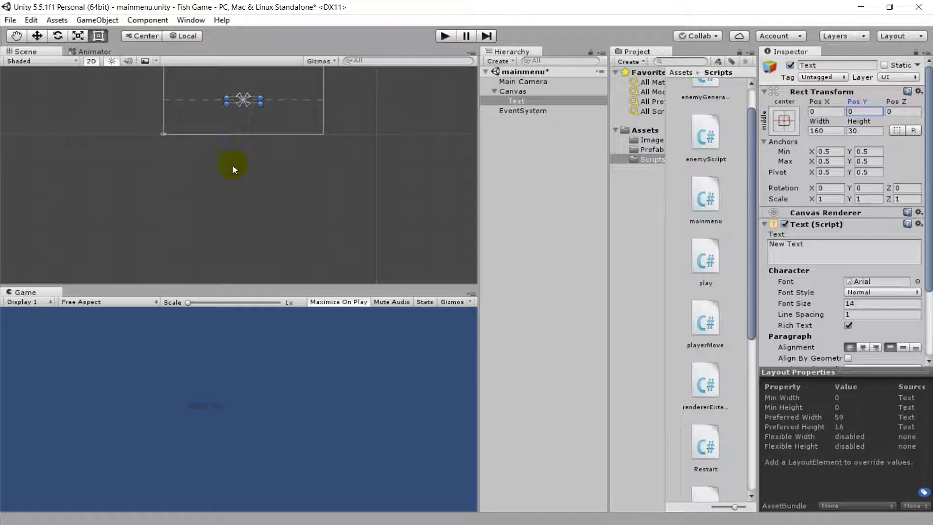
middle_click_drag(246, 115, 250, 180)
scroll(249, 184, "up", 3)
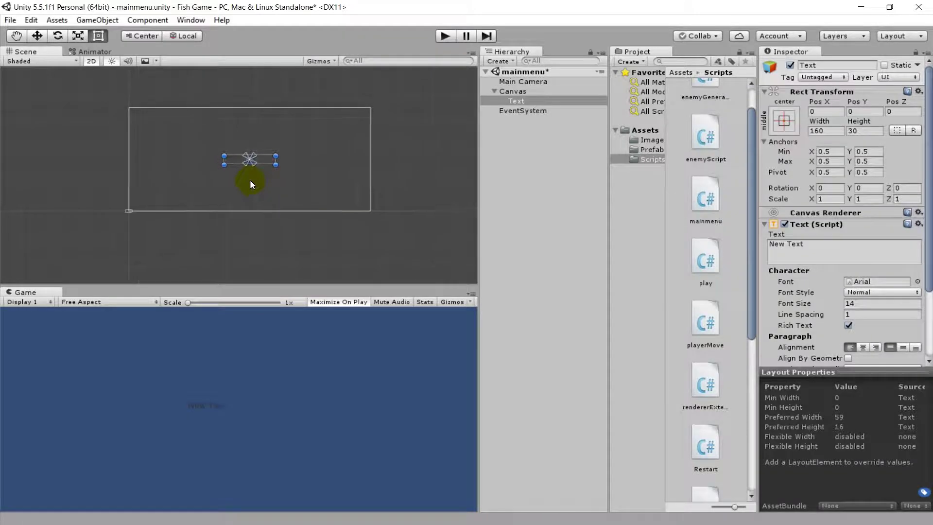
scroll(251, 184, "up", 2)
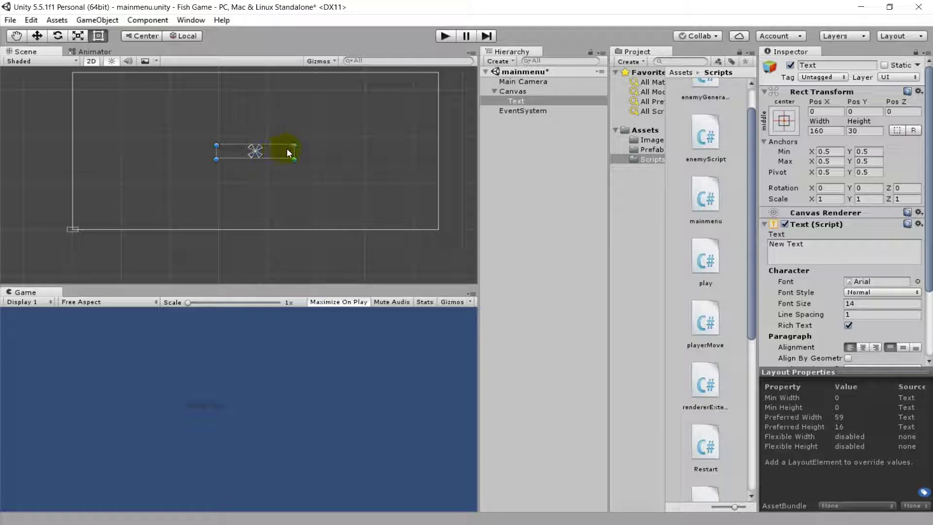
Step: Delete the Text object and add a UI Button as a child of the Canvas instead
left_click(516, 101)
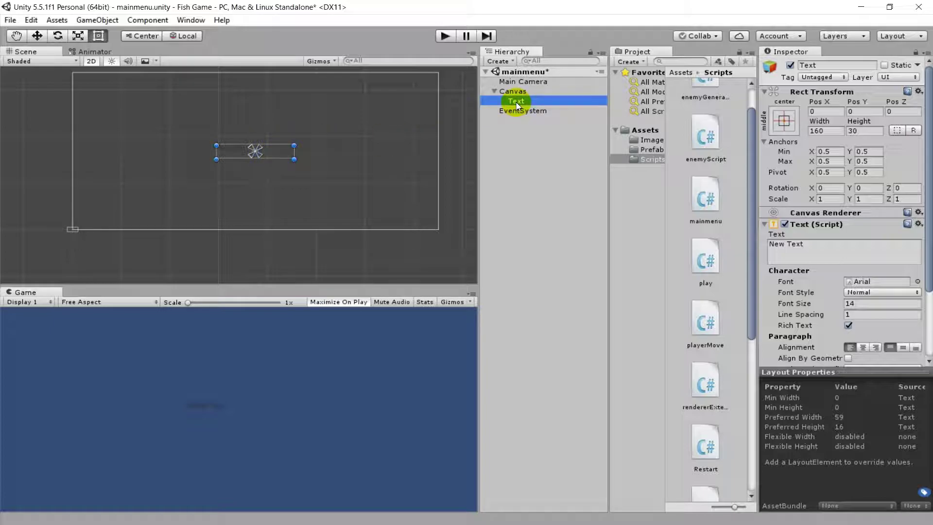
key("Delete")
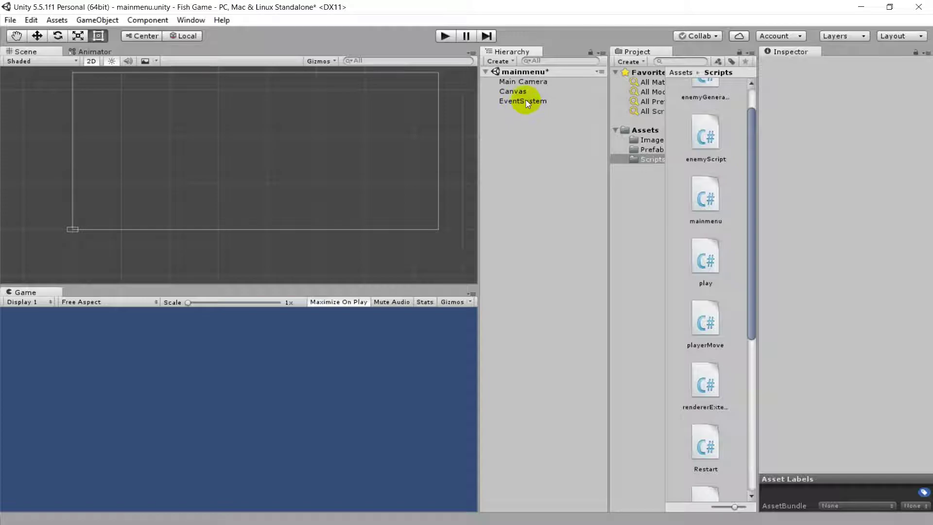
left_click(521, 96)
right_click(521, 96)
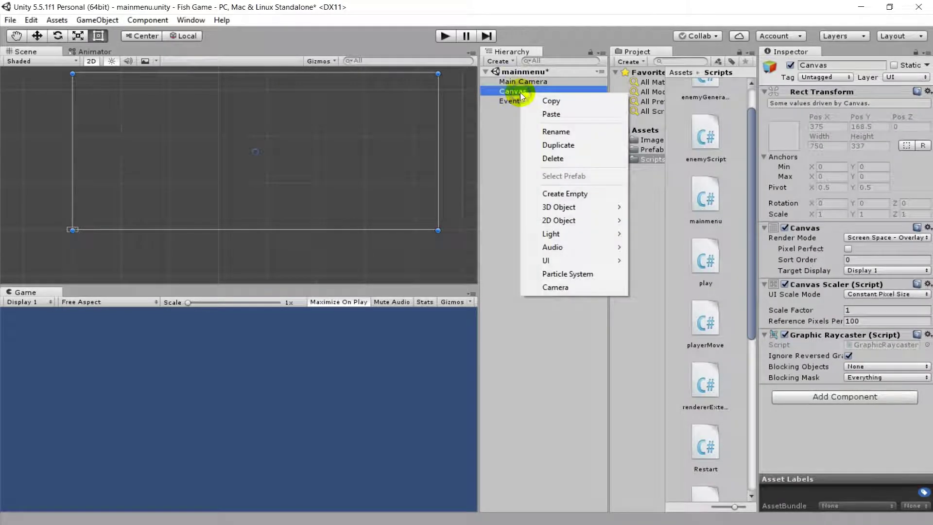
mouse_move(548, 206)
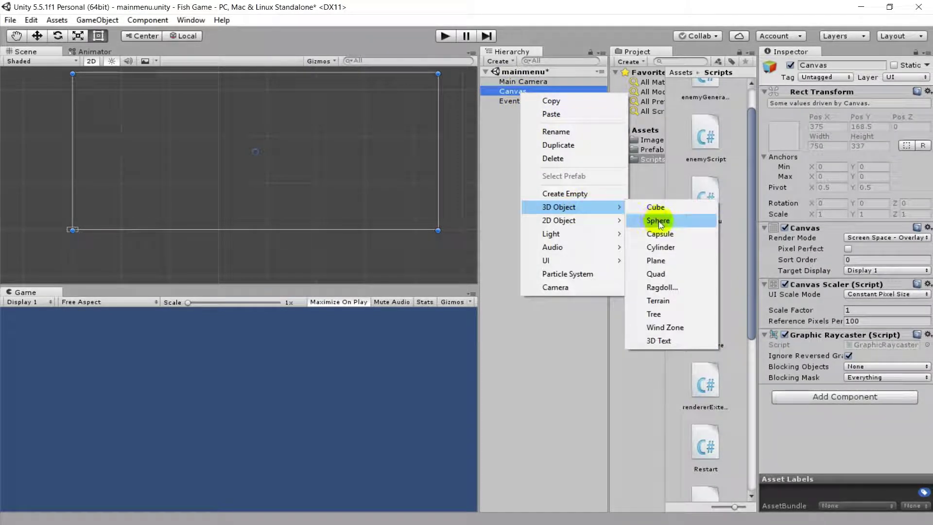
mouse_move(584, 238)
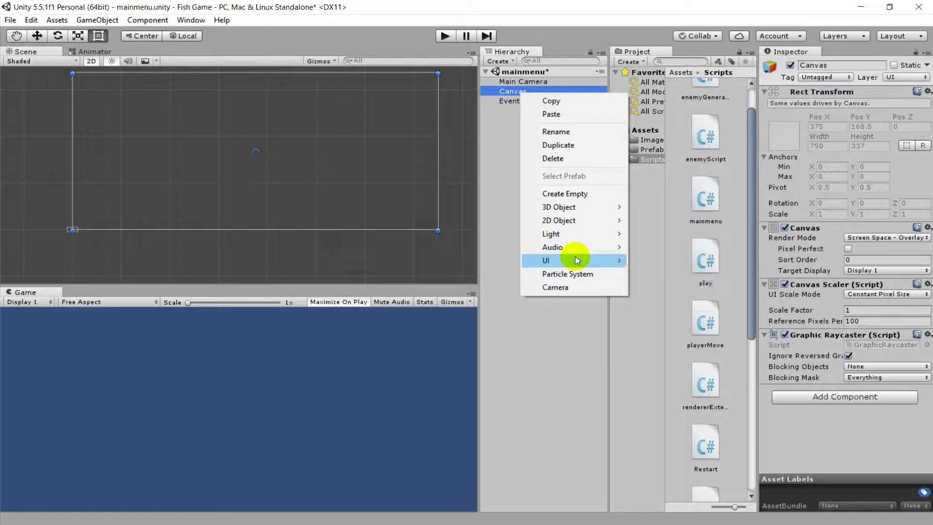
mouse_move(619, 260)
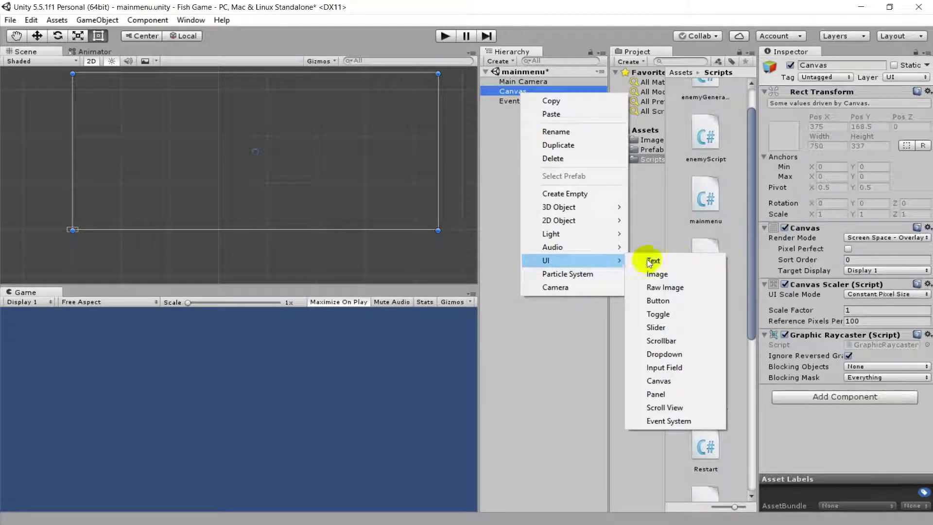
left_click(676, 299)
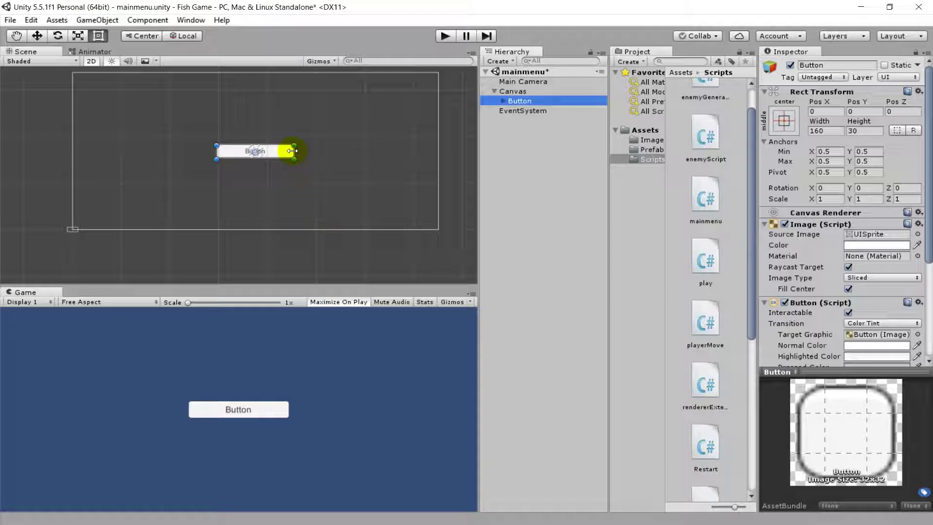
Step: Examine the Button's Image and Button component settings and compare them with the Text settings of its child label
scroll(257, 157, "up", 2)
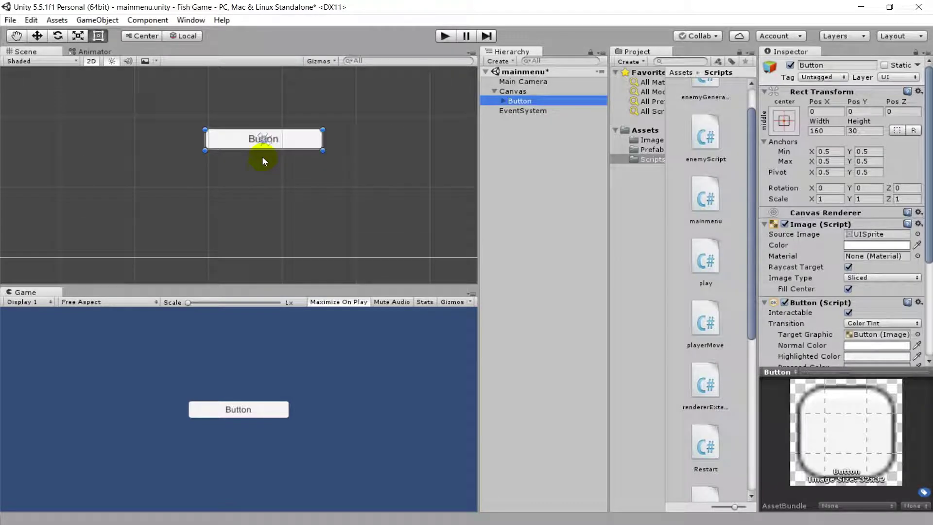
middle_click_drag(285, 140, 304, 123)
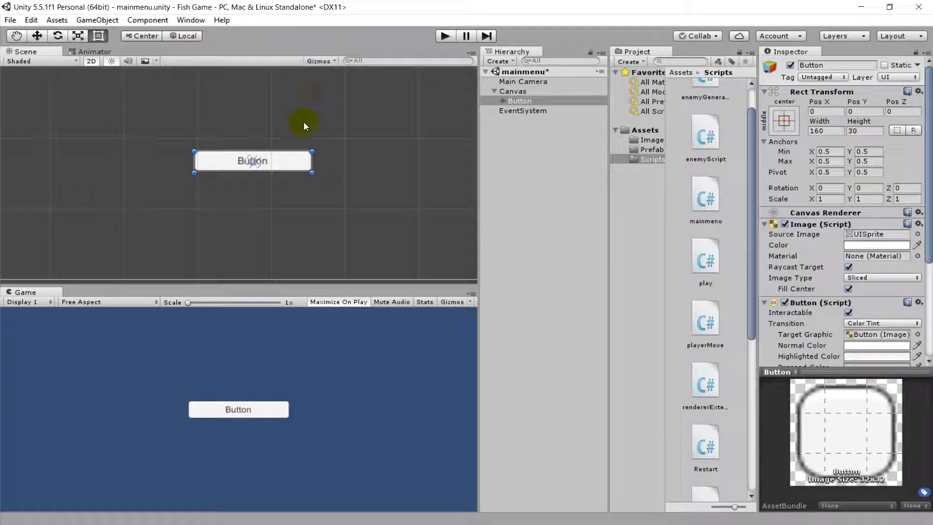
scroll(265, 163, "up", 3)
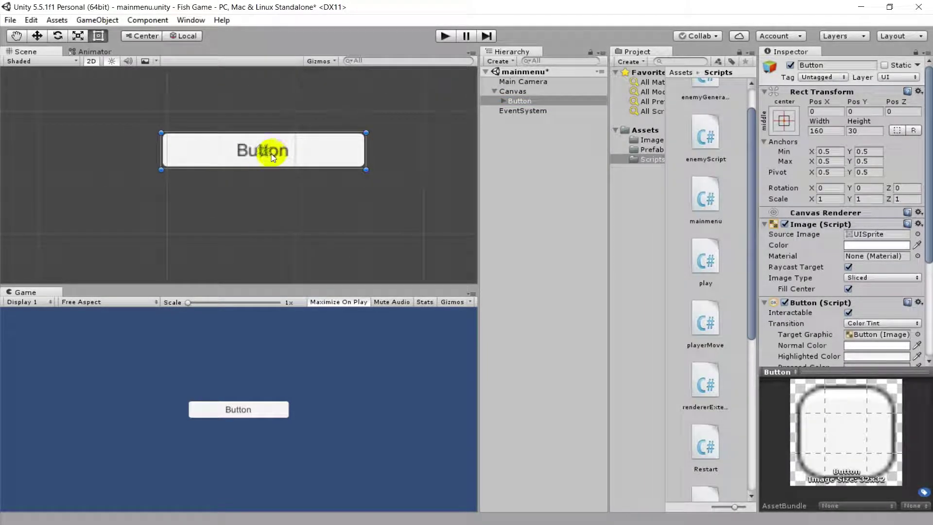
left_click(271, 156)
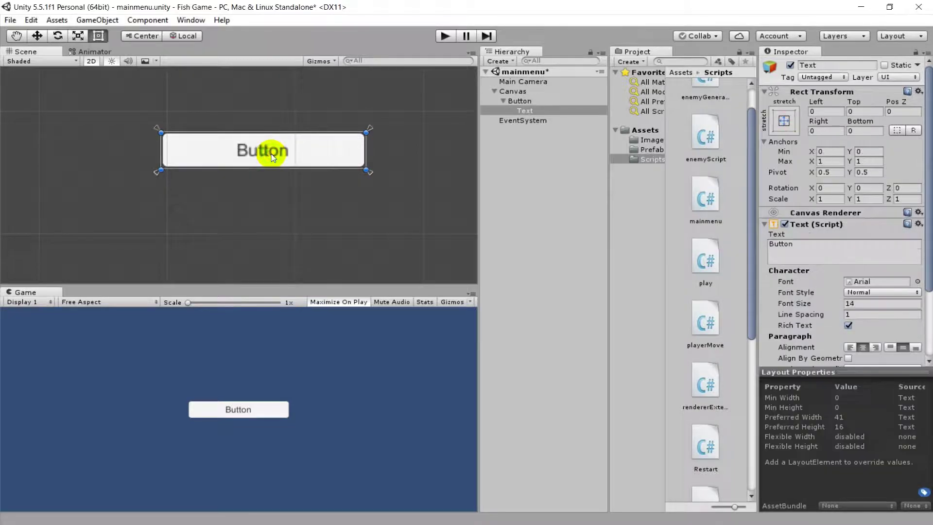
left_click(521, 102)
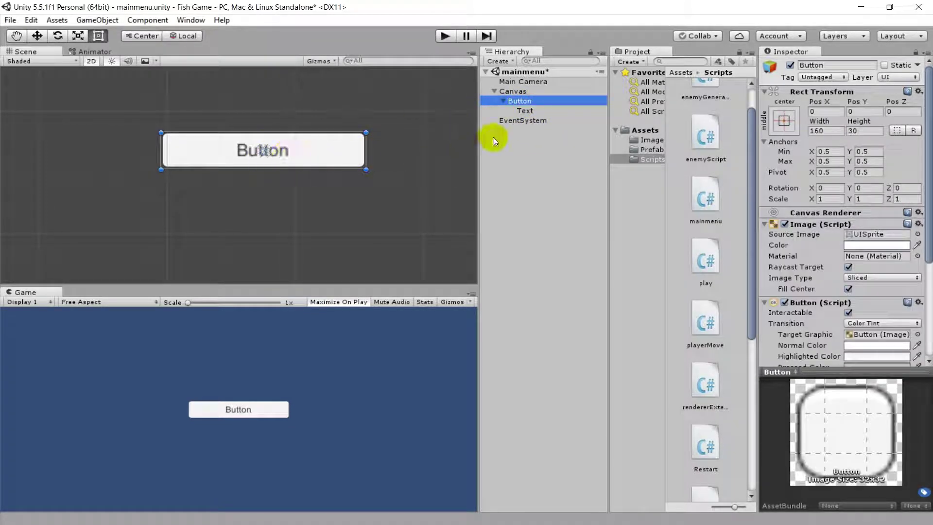
left_click(528, 112)
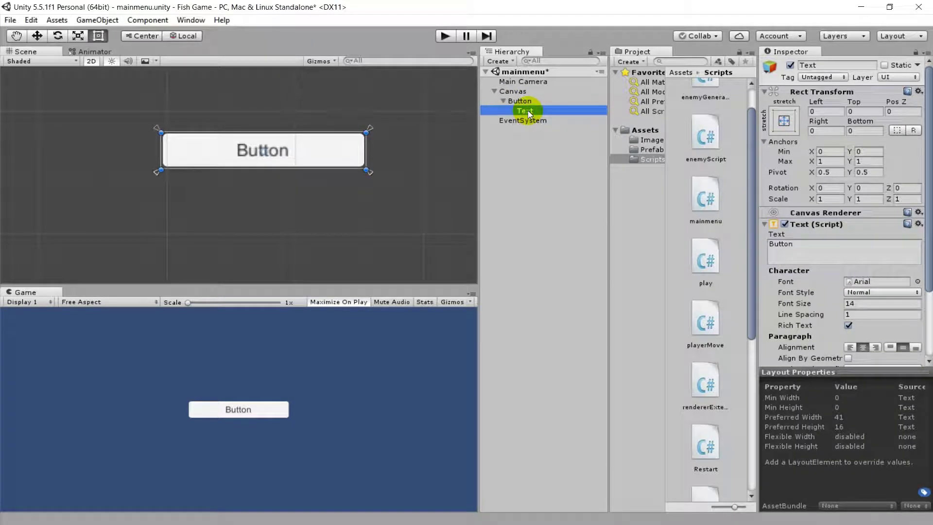
left_click(522, 100)
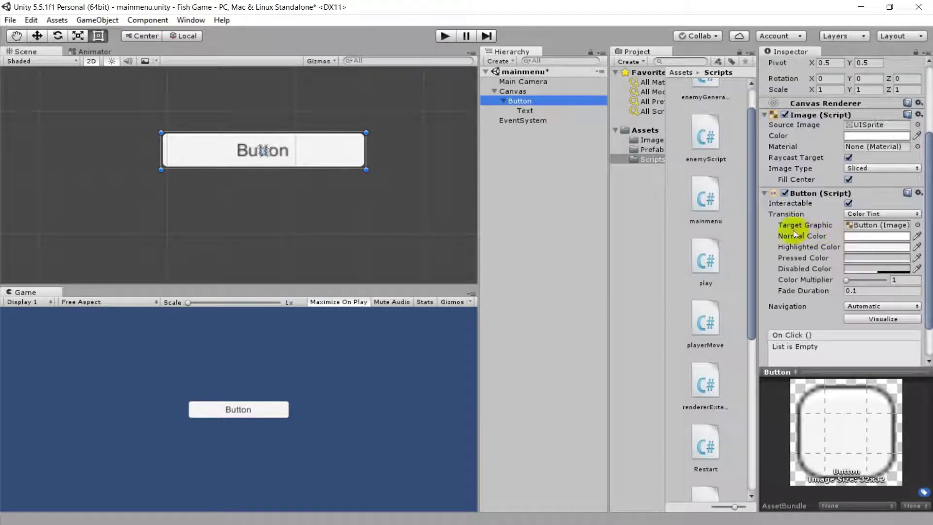
scroll(816, 226, "down", 5)
left_click(523, 111)
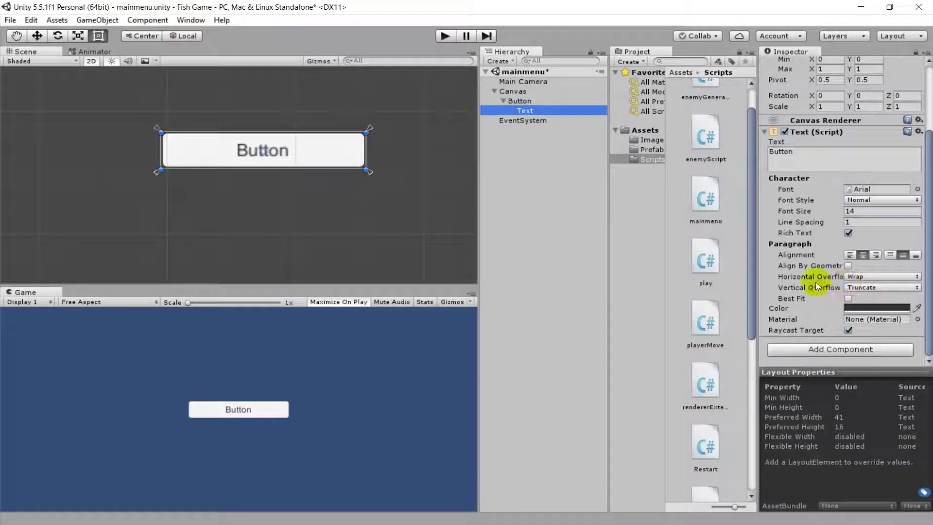
left_click(524, 100)
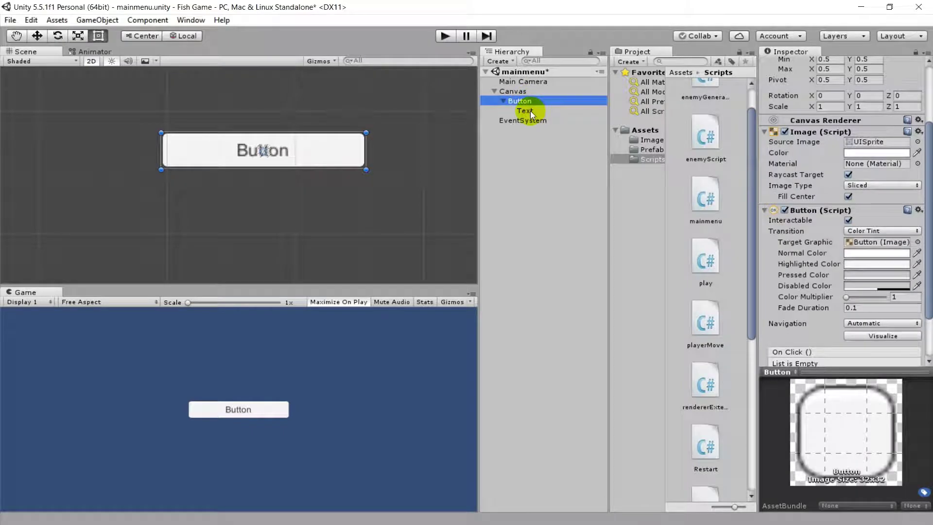
left_click(531, 112)
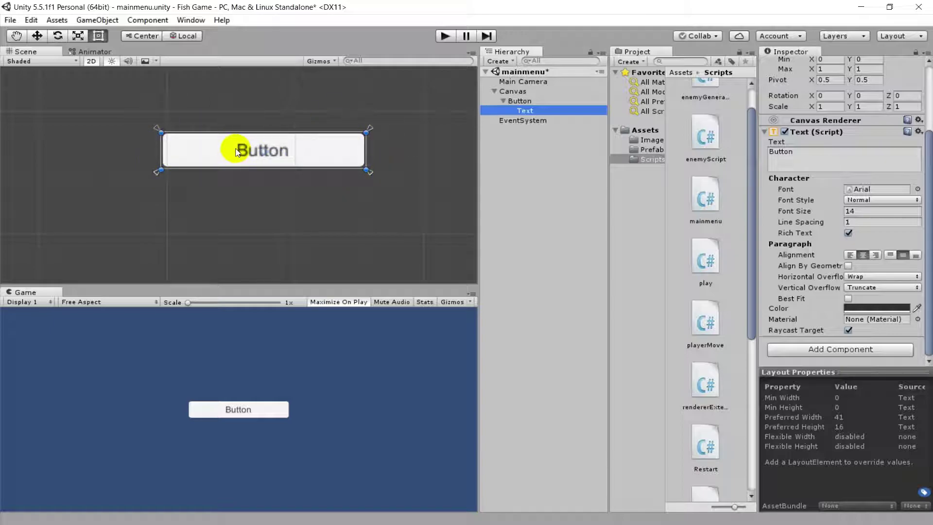
left_click(534, 101)
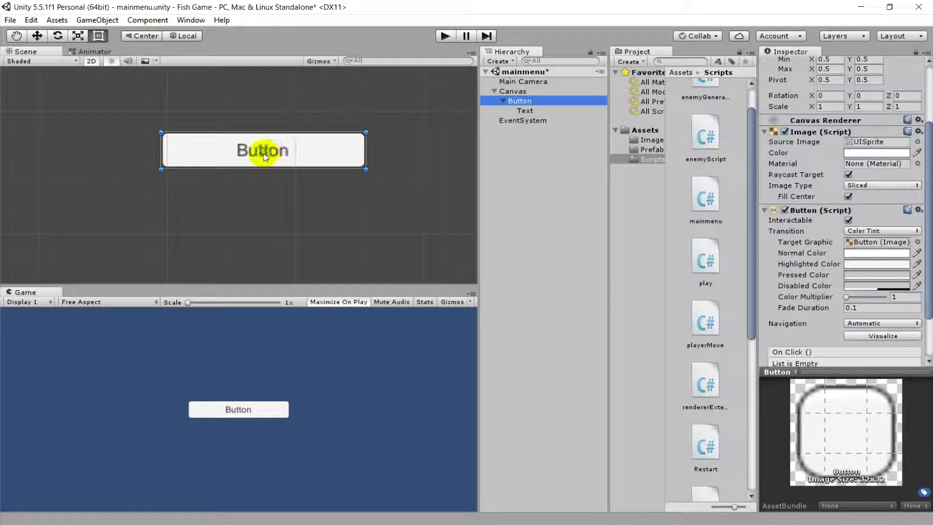
Step: Move the button about 15 units up from the centre of the canvas
scroll(265, 153, "up", 5)
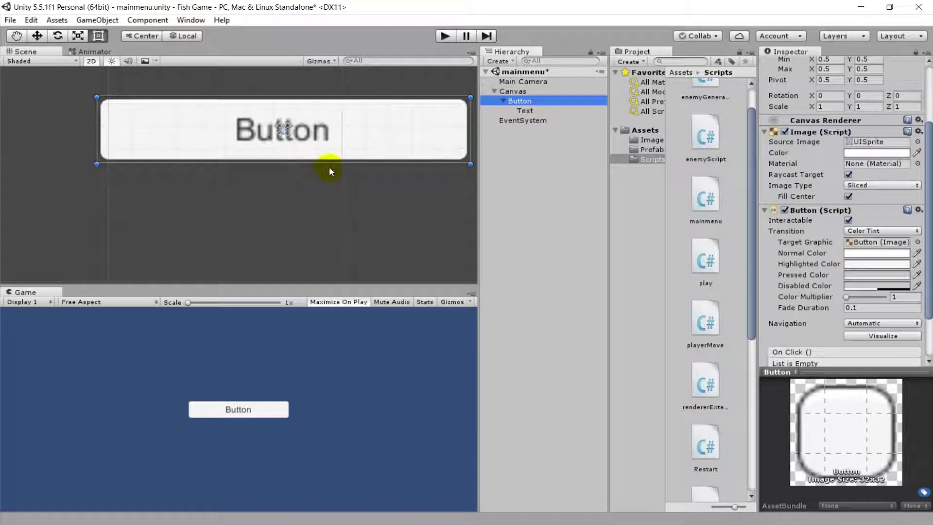
scroll(271, 140, "down", 3)
scroll(271, 152, "down", 1)
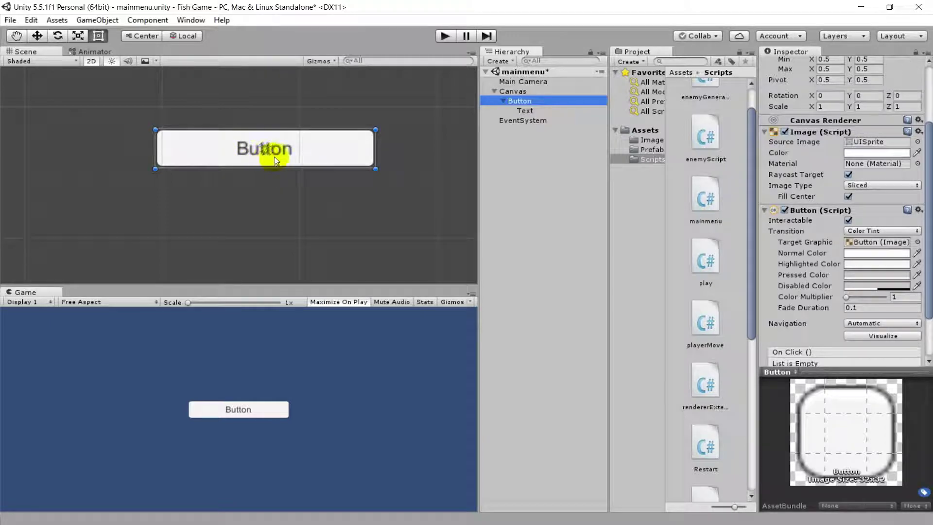
scroll(275, 160, "up", 1)
scroll(275, 160, "down", 4)
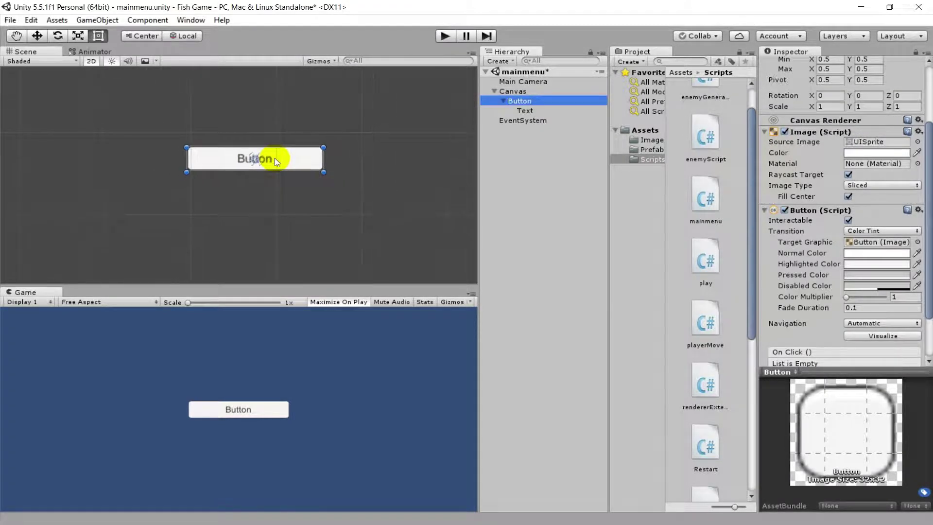
scroll(275, 160, "down", 5)
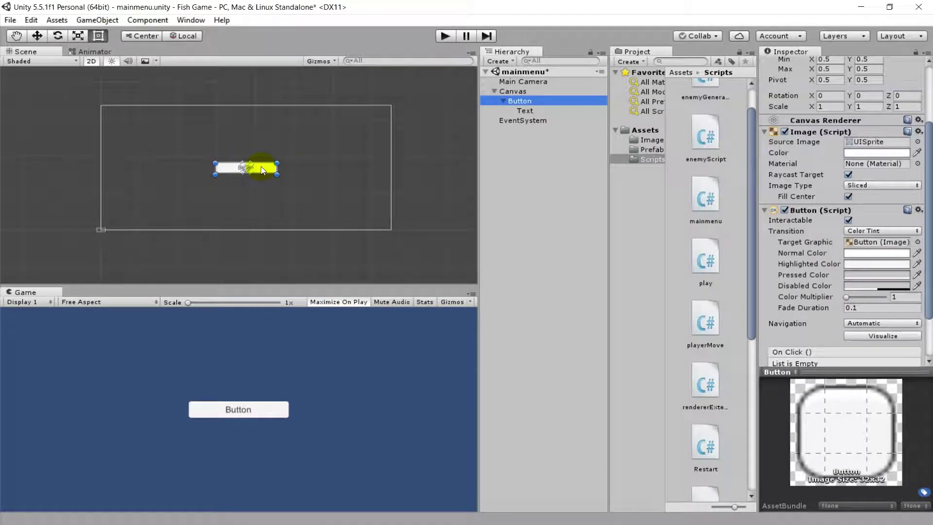
left_click_drag(262, 170, 261, 164)
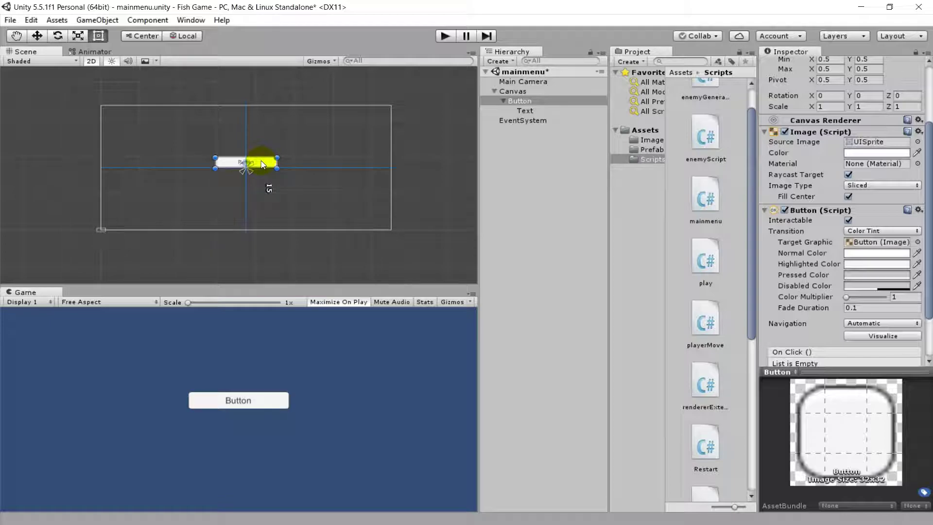
Step: Raise the button further and place its anchors around its corners, about Min 0.3933, 0.613 and Max 0.6026, 0.684
left_click(503, 102)
scroll(250, 160, "up", 2)
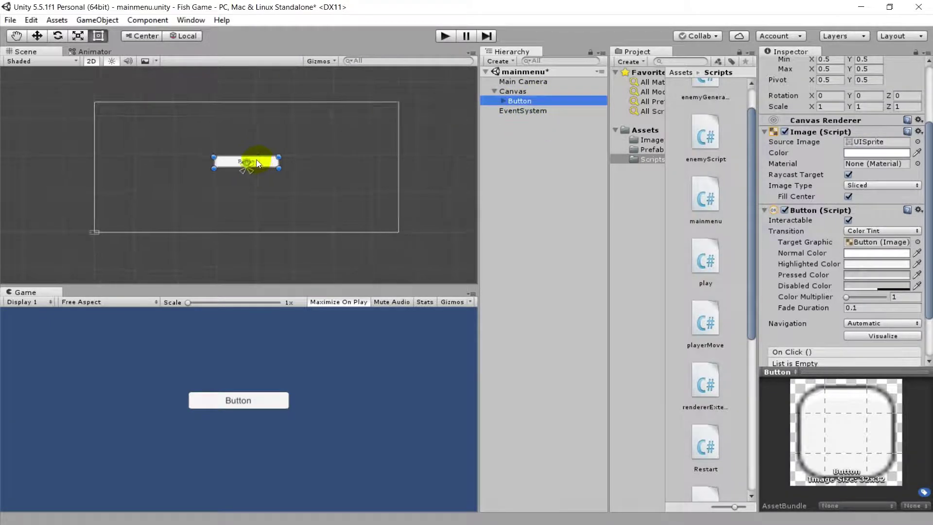
left_click_drag(266, 162, 288, 133)
left_click_drag(288, 171, 208, 154)
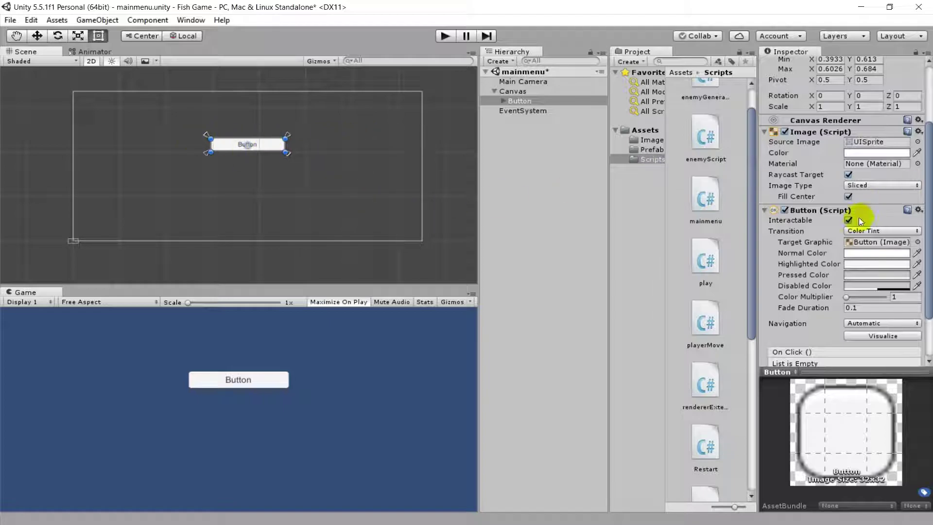
Step: Rename the Button object as Play
scroll(858, 217, "up", 5)
left_click(844, 65)
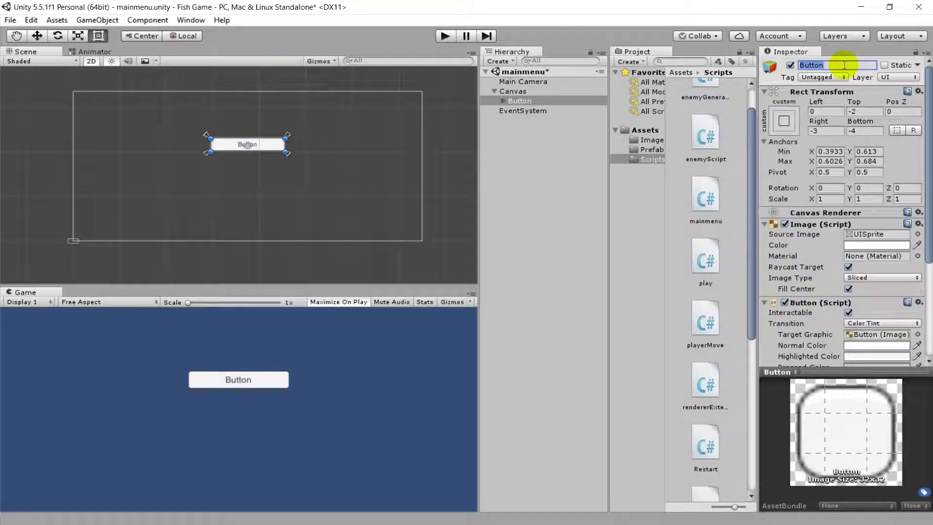
type("M")
type("lay")
key("Return")
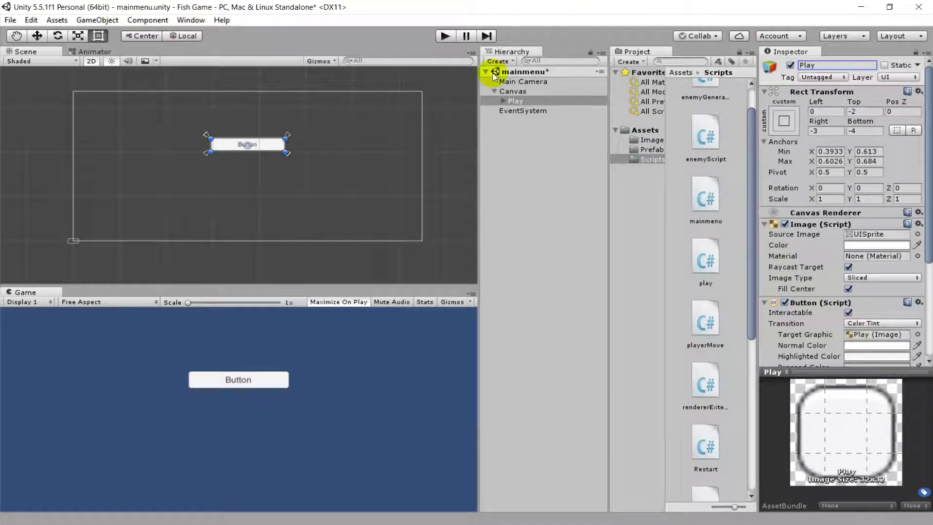
Step: Set the text of the Play button's child label to "Play"
left_click(503, 101)
left_click(525, 111)
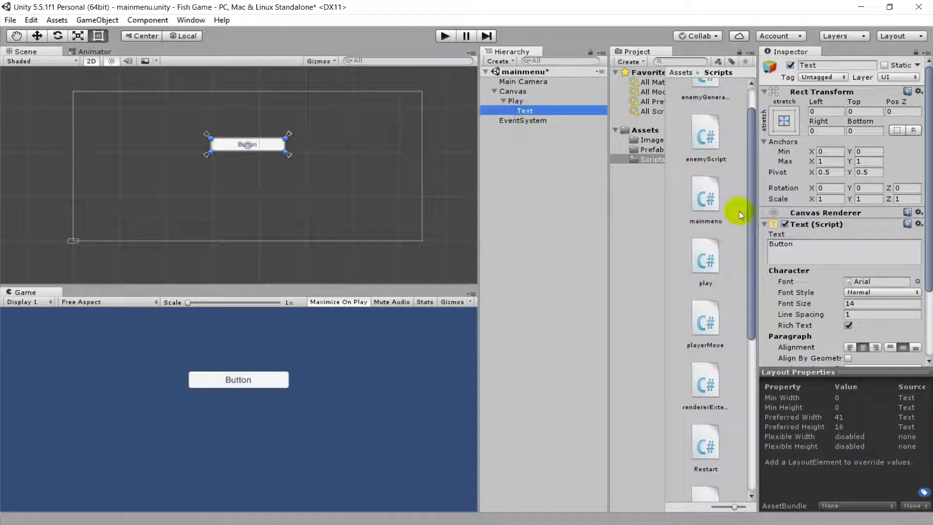
left_click(836, 249)
type("Play")
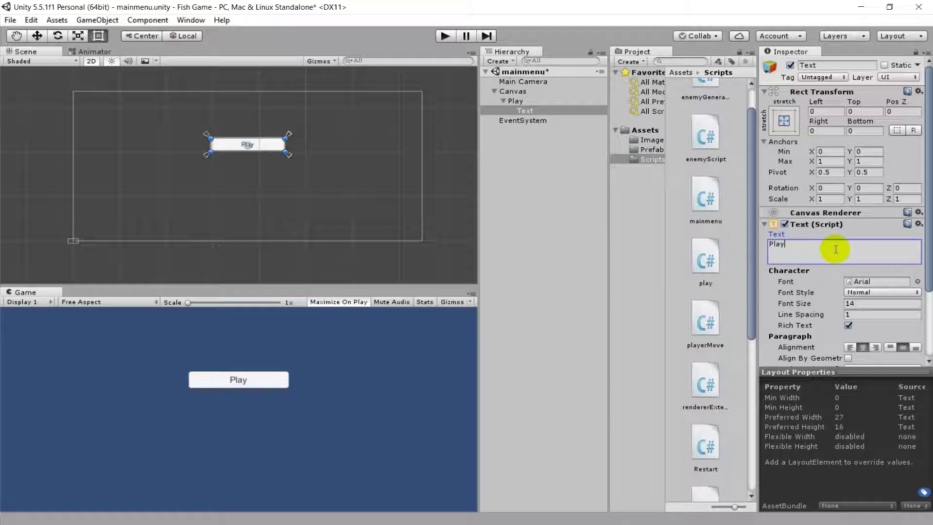
key("Return")
Step: Make the Play label bold and set its font size to 20
left_click(870, 295)
left_click(867, 320)
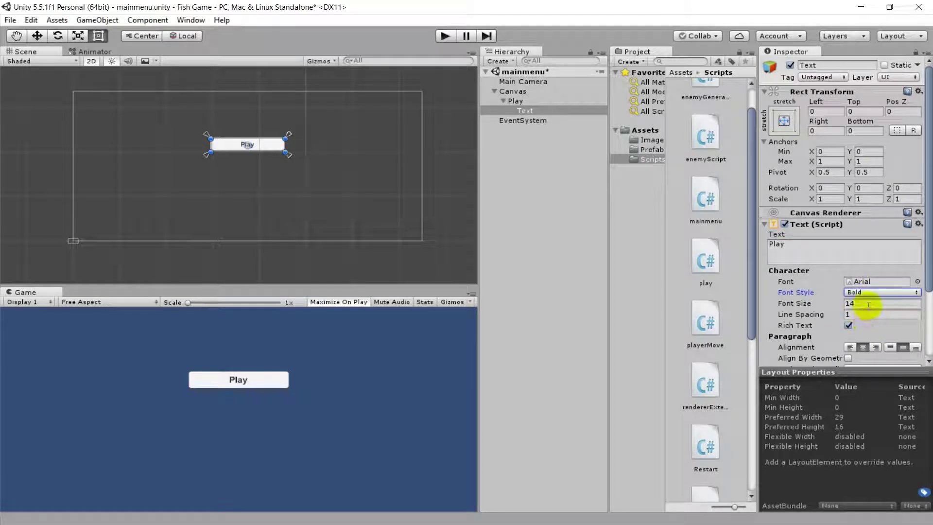
left_click(868, 304)
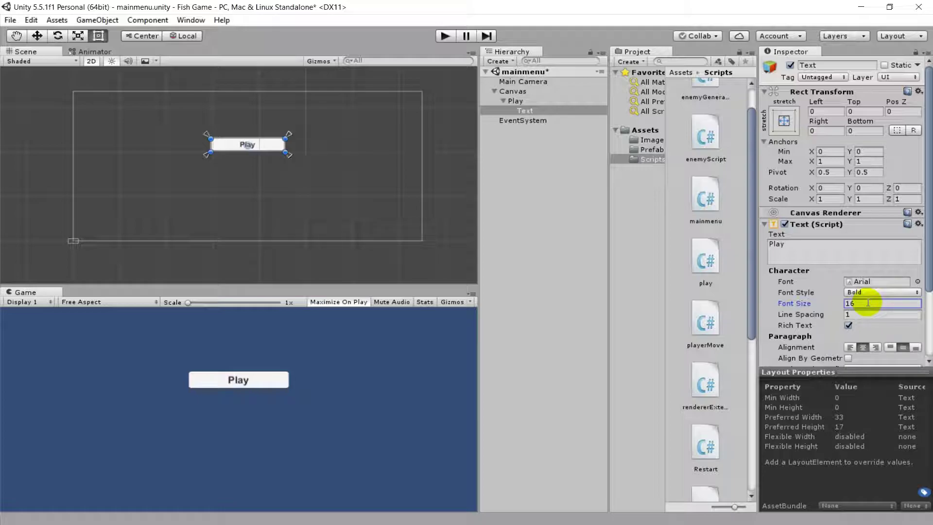
type("20")
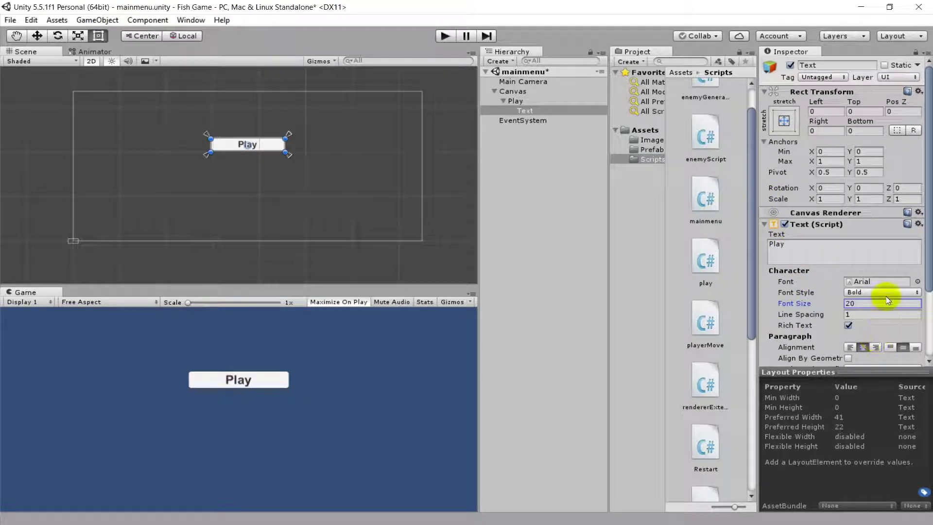
Step: Review the label's paragraph and color settings and the Play button's Image and Button components
scroll(883, 306, "down", 4)
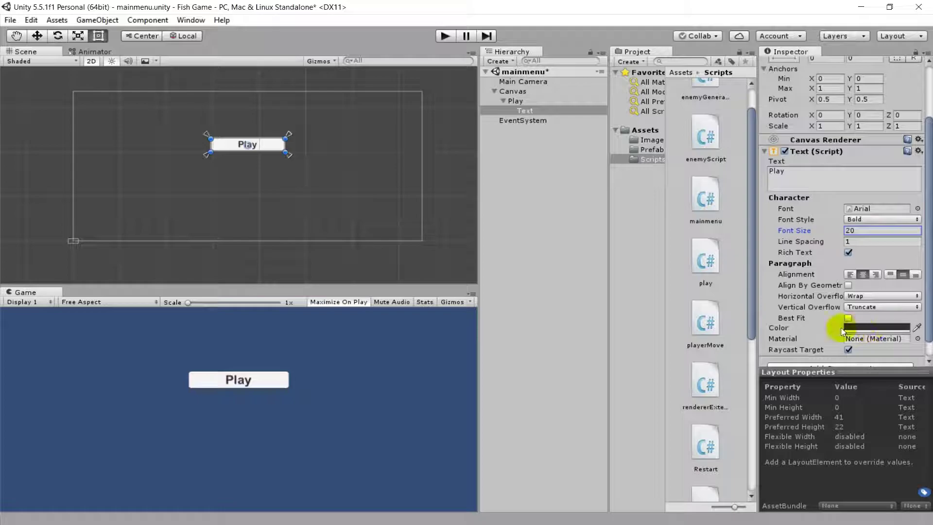
scroll(835, 324, "down", 1)
scroll(770, 311, "up", 5)
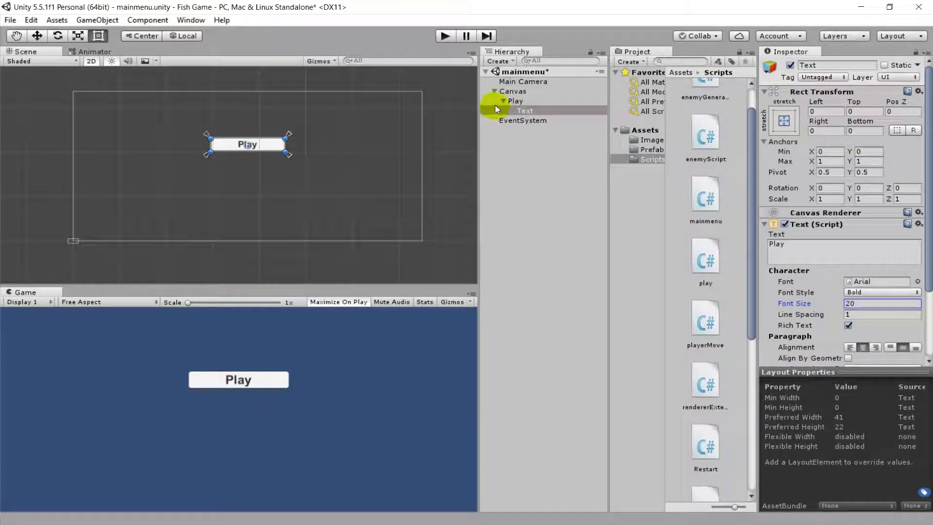
left_click(512, 100)
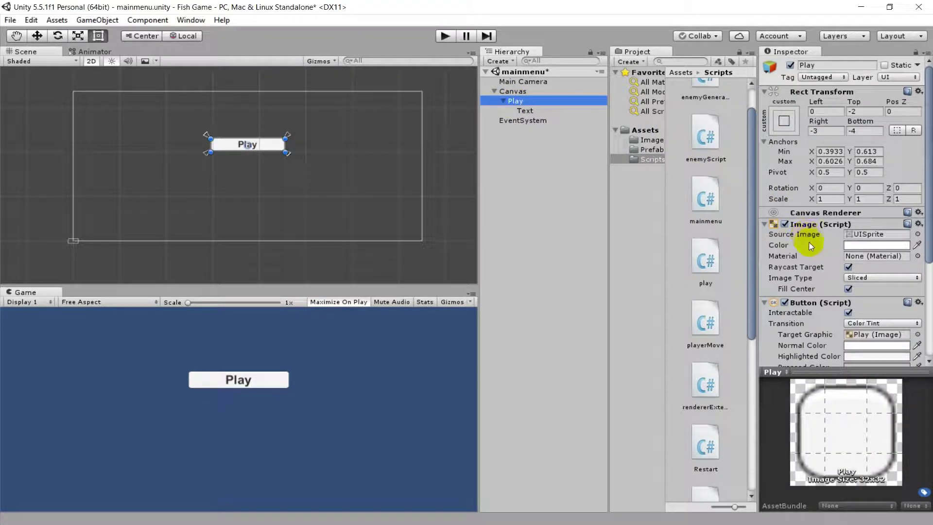
scroll(808, 234, "down", 3)
scroll(811, 235, "up", 2)
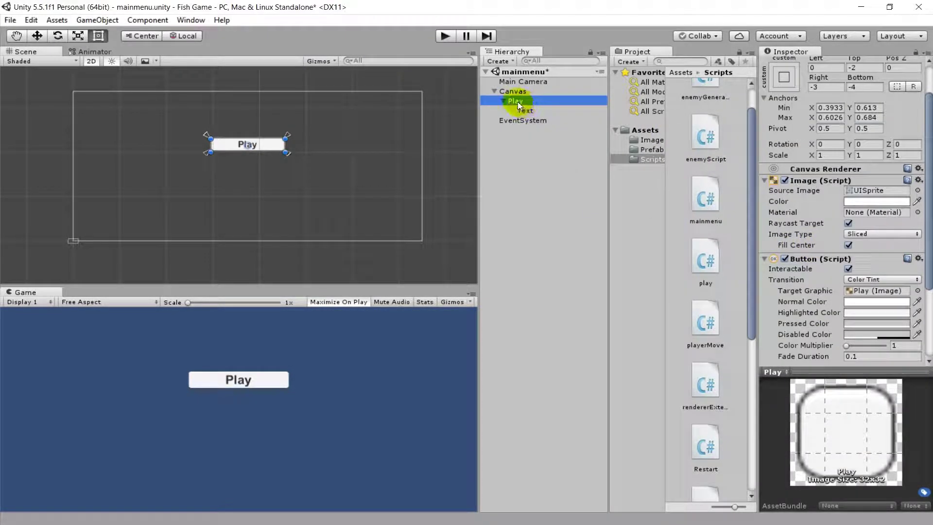
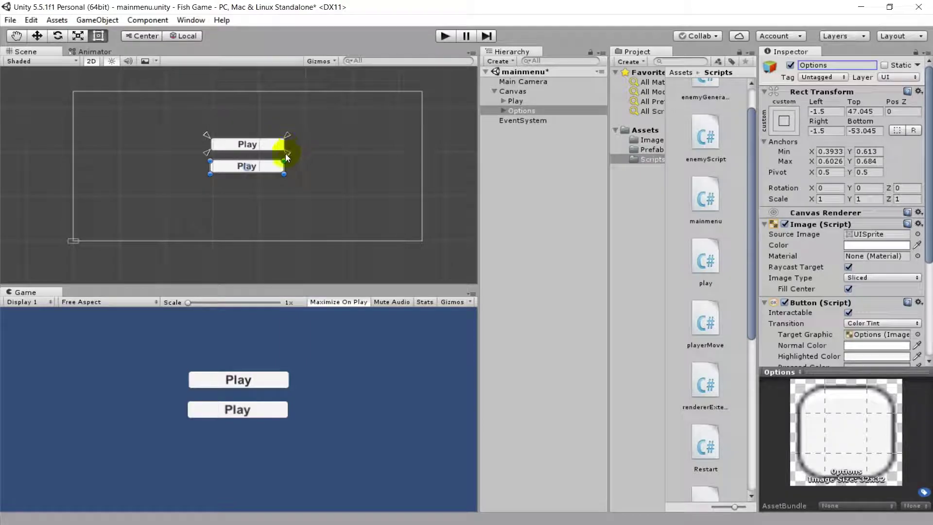
Step: Set the text of the Options button's child label to "Options"
left_click(343, 163)
left_click(251, 166)
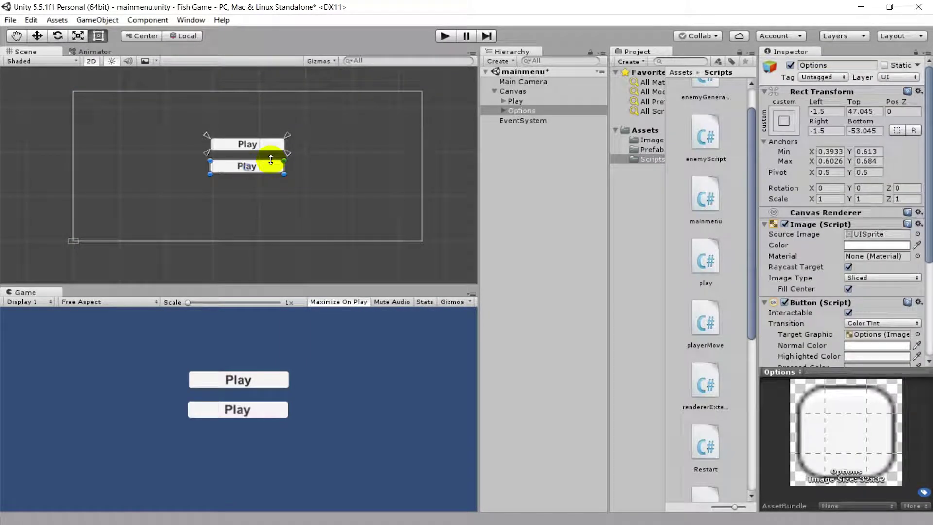
scroll(829, 235, "down", 5)
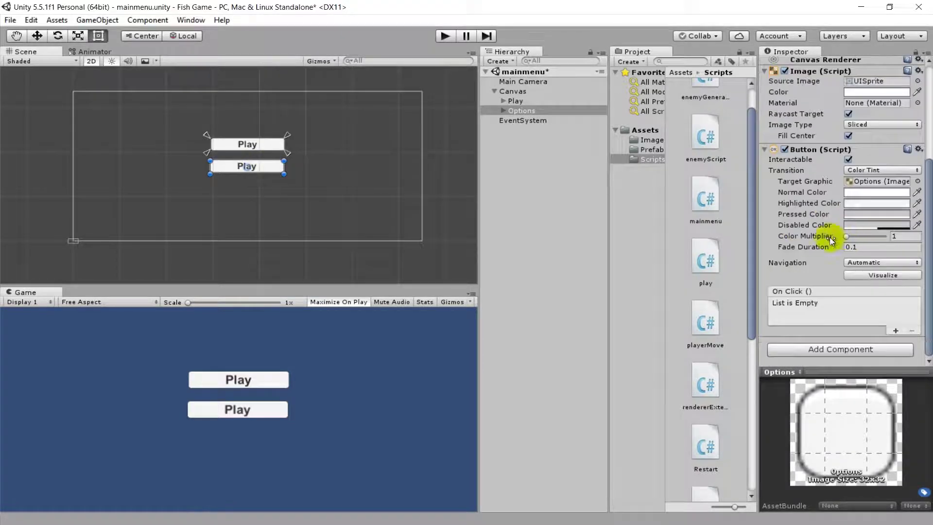
left_click(503, 110)
left_click(529, 121)
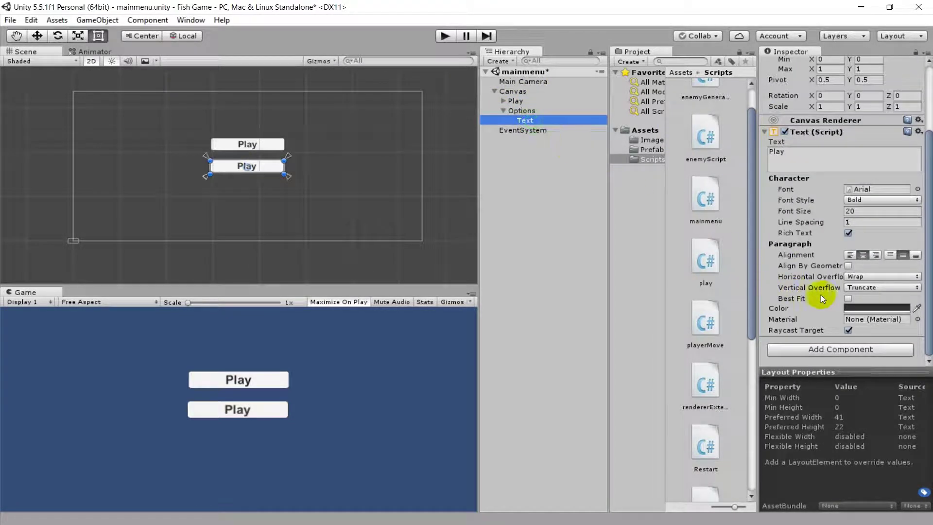
left_click(829, 152)
type("Options")
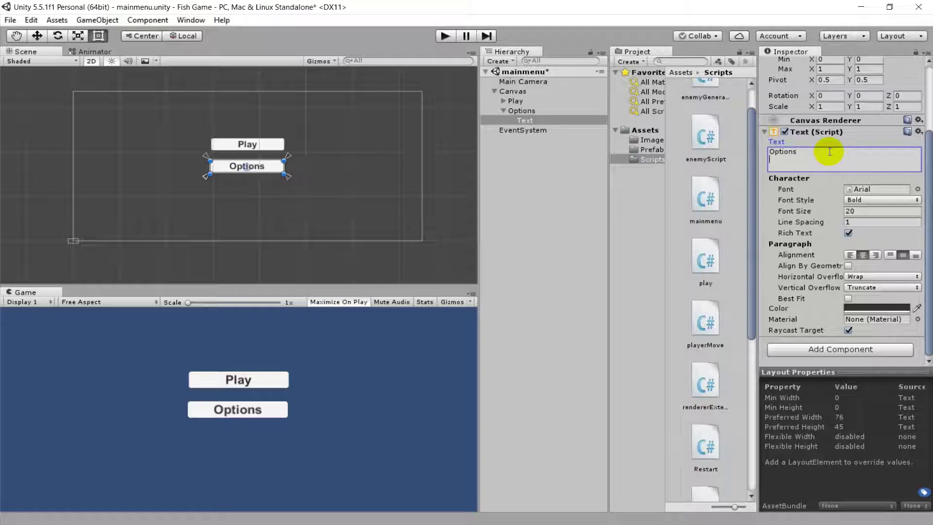
left_click(548, 167)
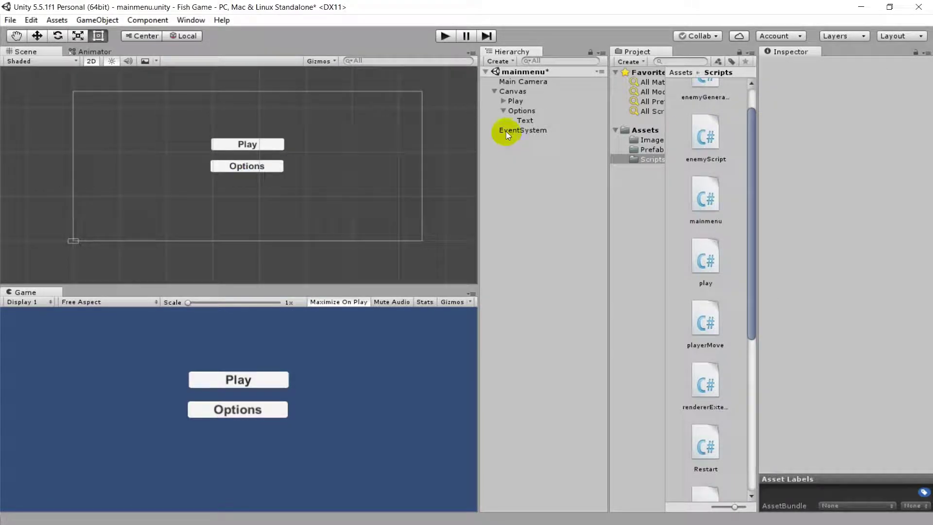
Step: Lower the Options button's anchors to its own corners, about Min 0.3933, 0.4643 and Max 0.6026, 0.5388
left_click(503, 111)
left_click(523, 111)
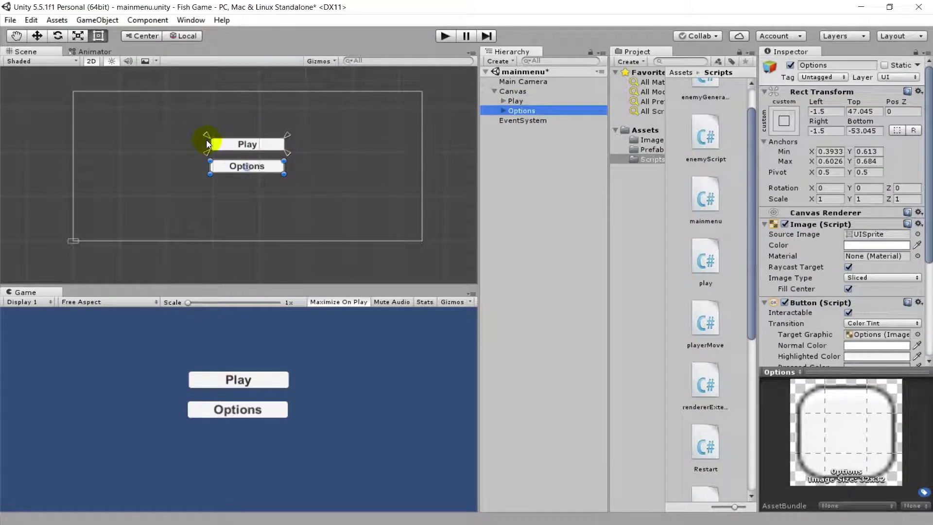
scroll(217, 146, "up", 2)
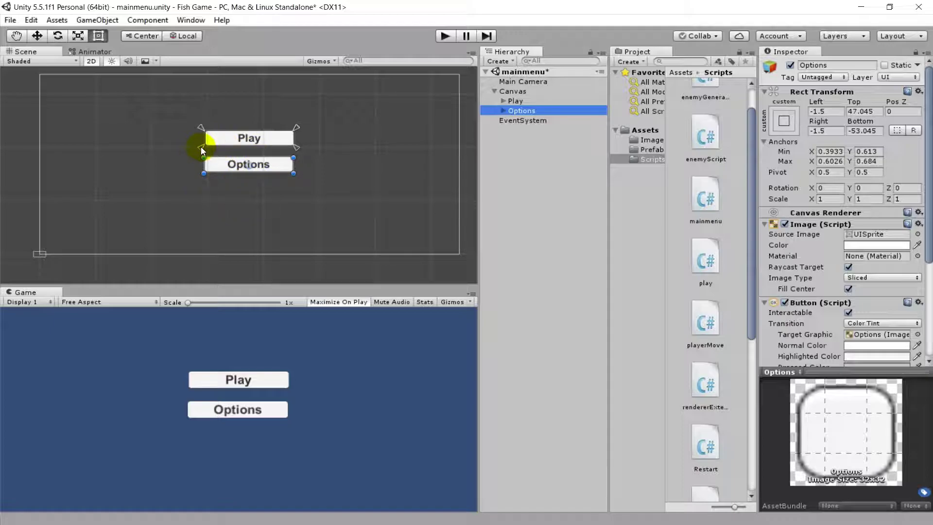
scroll(200, 147, "up", 1)
left_click_drag(194, 142, 196, 176)
left_click_drag(308, 118, 308, 150)
scroll(212, 168, "up", 3)
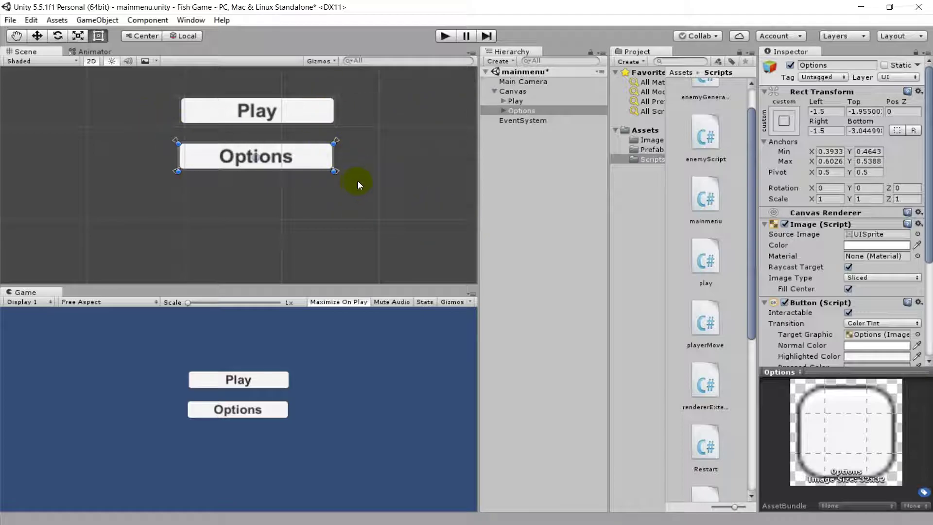
scroll(242, 185, "down", 5)
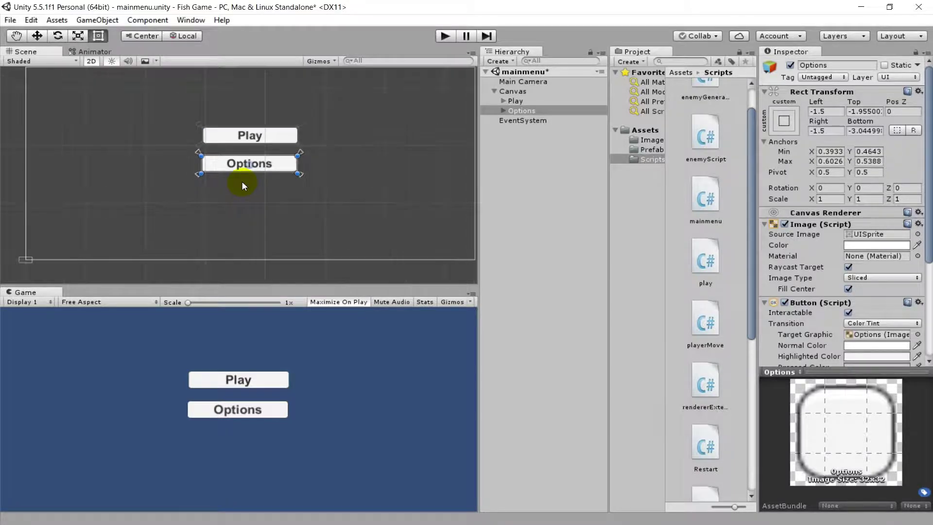
Step: Lighten the Main Camera's background to a muted blue, hex 5976A300
left_click(530, 82)
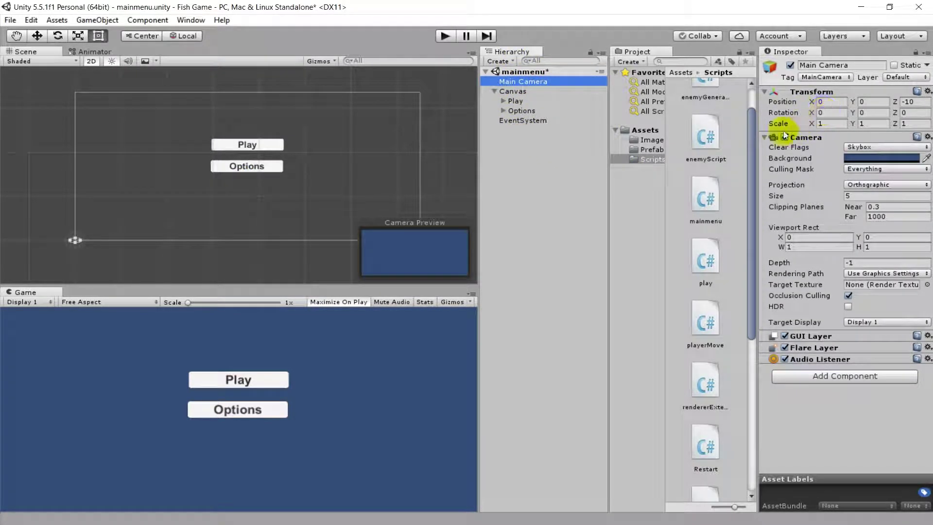
left_click(877, 159)
mouse_move(562, 184)
left_mouse_down()
mouse_move(552, 173)
mouse_move(567, 169)
left_mouse_up()
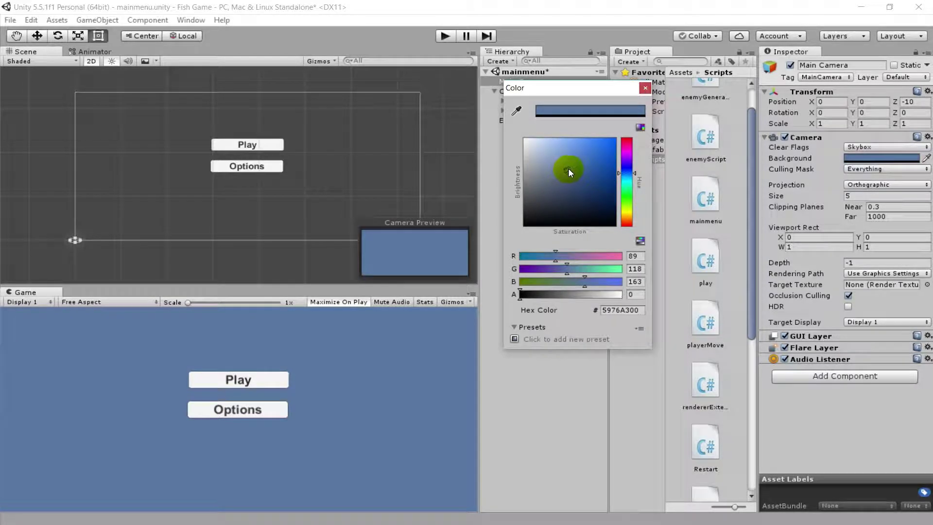
left_click(644, 88)
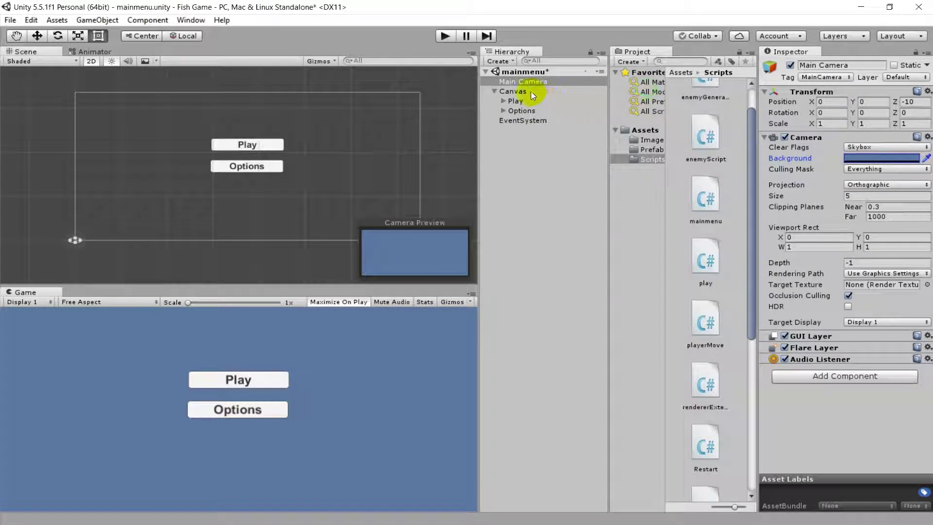
Step: Change the Main Camera's background color to a bright green
left_click(877, 160)
mouse_move(566, 187)
left_mouse_down()
mouse_move(549, 174)
mouse_move(537, 219)
mouse_move(544, 165)
mouse_move(567, 192)
mouse_move(538, 154)
mouse_move(557, 177)
mouse_move(552, 171)
mouse_move(537, 185)
mouse_move(541, 168)
mouse_move(536, 194)
mouse_move(532, 171)
mouse_move(604, 155)
mouse_move(577, 141)
mouse_move(550, 176)
mouse_move(525, 174)
left_mouse_up()
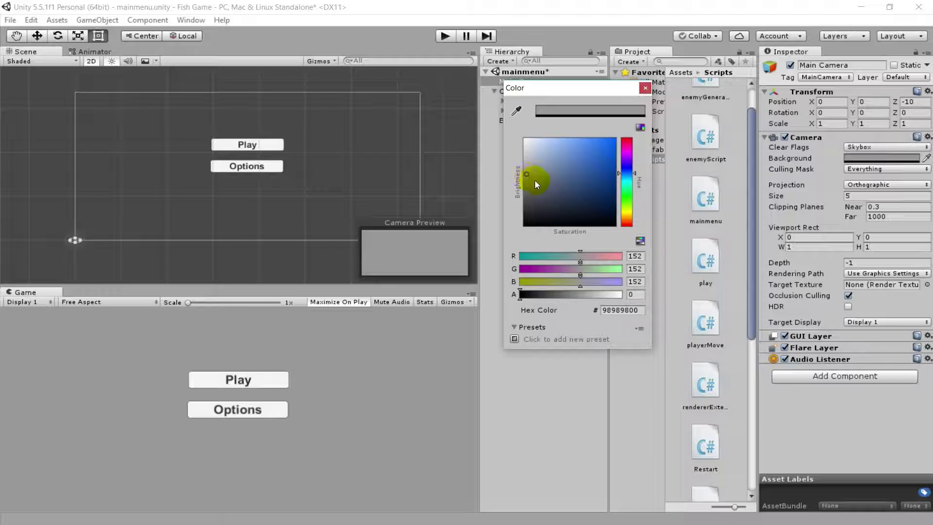
left_click_drag(627, 185, 627, 189)
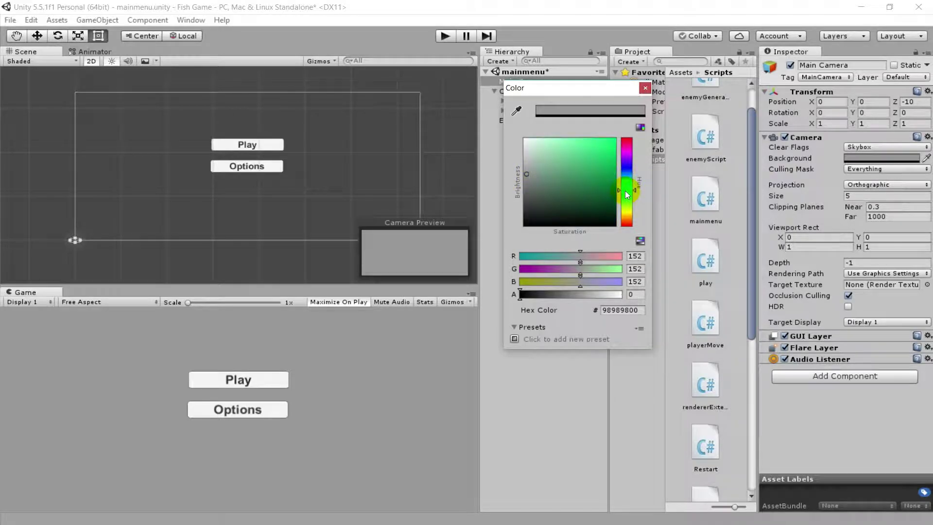
left_click_drag(559, 162, 563, 145)
mouse_move(630, 199)
left_mouse_down()
mouse_move(625, 183)
mouse_move(625, 198)
left_mouse_up()
left_click_drag(583, 149, 580, 163)
left_click(645, 88)
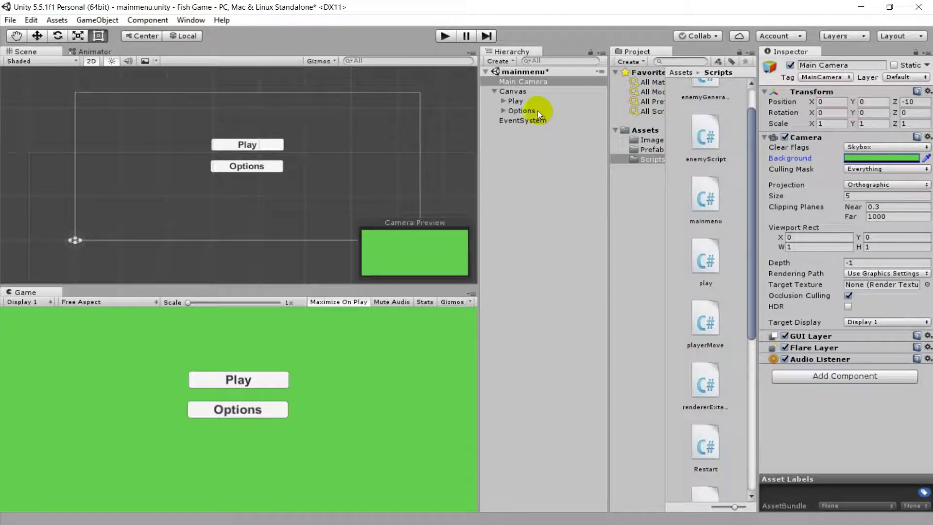
Step: Add a UI Image to the Canvas and stretch its anchors to the canvas corners, Min 0, 0 and Max 1, 1
left_click(520, 93)
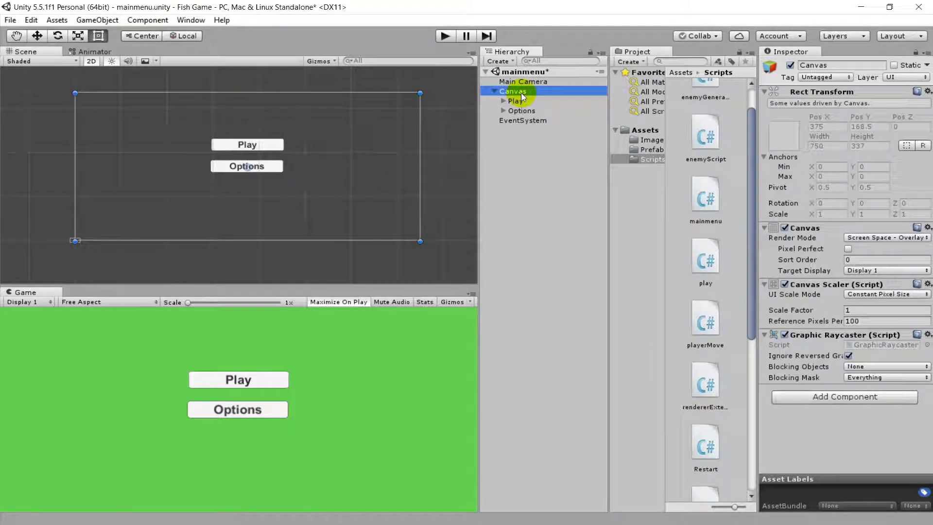
left_click(519, 81)
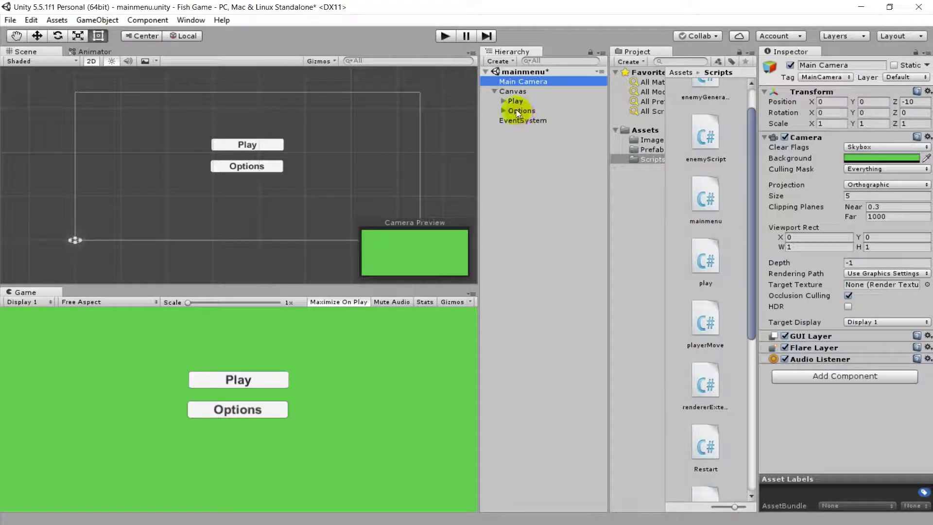
left_click(527, 91)
right_click(526, 91)
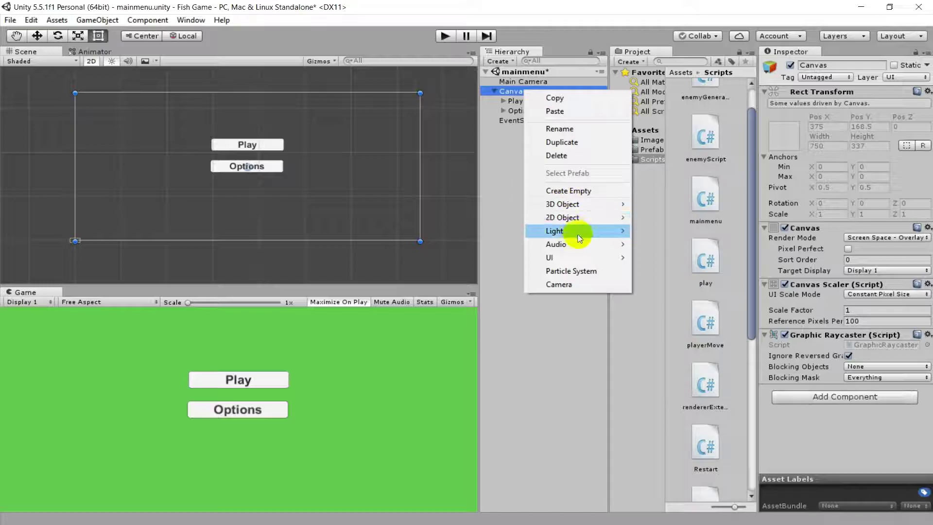
mouse_move(582, 259)
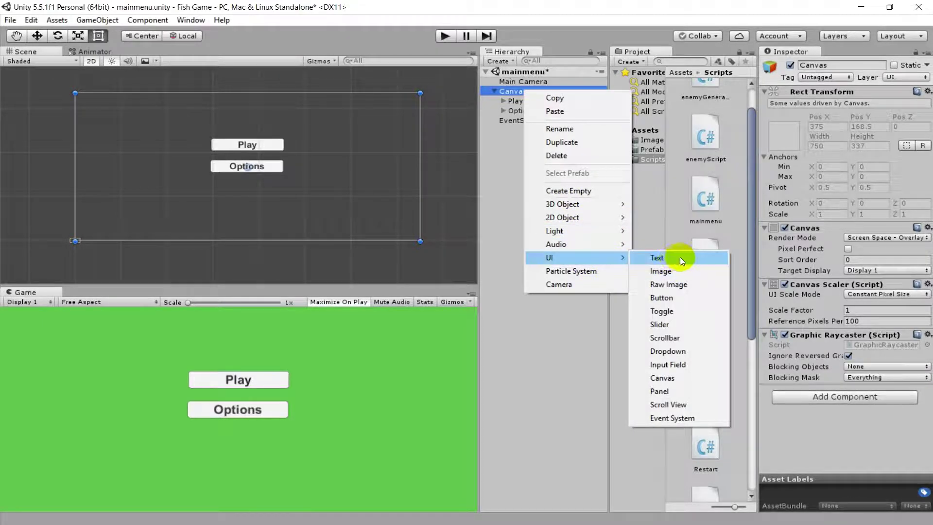
left_click(673, 276)
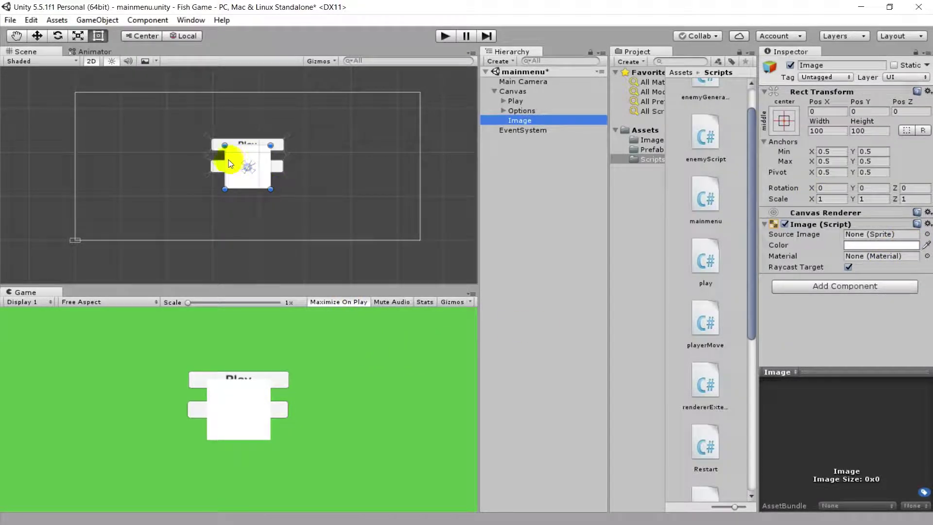
left_click_drag(246, 167, 75, 89)
left_click_drag(248, 167, 423, 244)
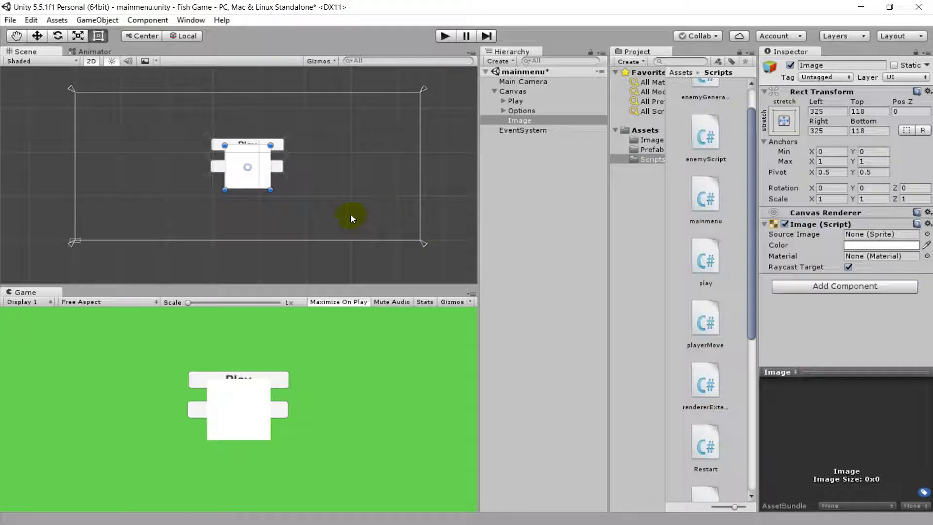
Step: Reorder the Canvas children so the Play and Options buttons come after the Image and draw in front of it
left_click(516, 100)
left_click(522, 111, "ctrl")
left_click_drag(522, 111, 522, 124)
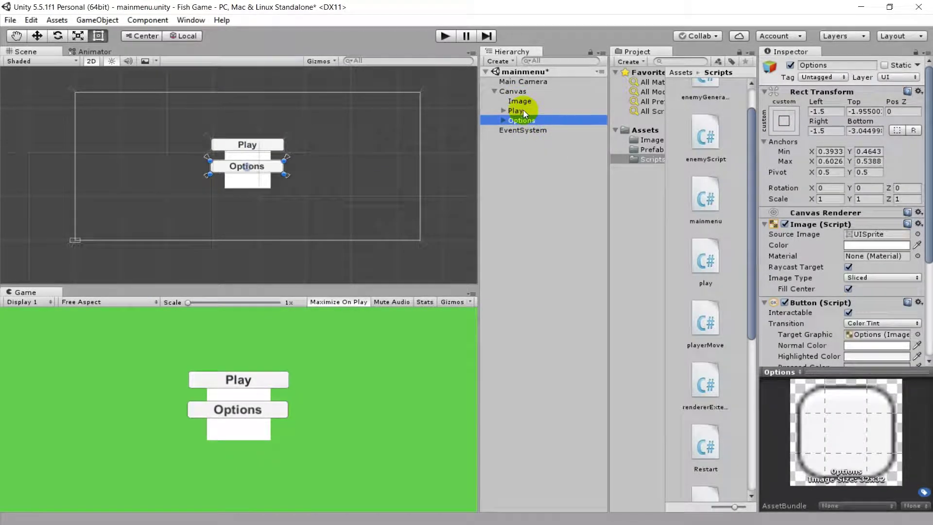
Step: Resize the Image to cover the whole canvas, with offsets of about Left -9.5, Top 0, Right 0.5 and Bottom 0
left_click(516, 110)
left_click(521, 102)
left_click_drag(271, 145, 420, 92)
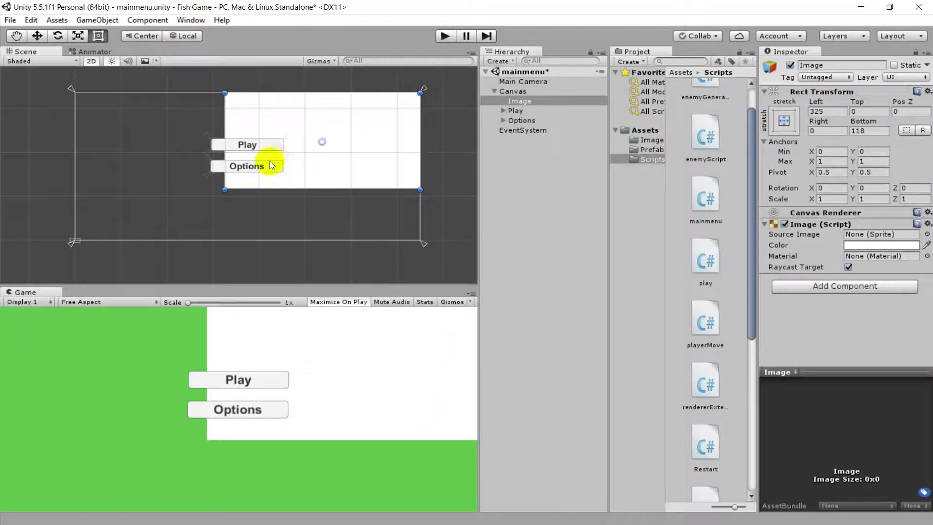
left_click_drag(226, 189, 74, 240)
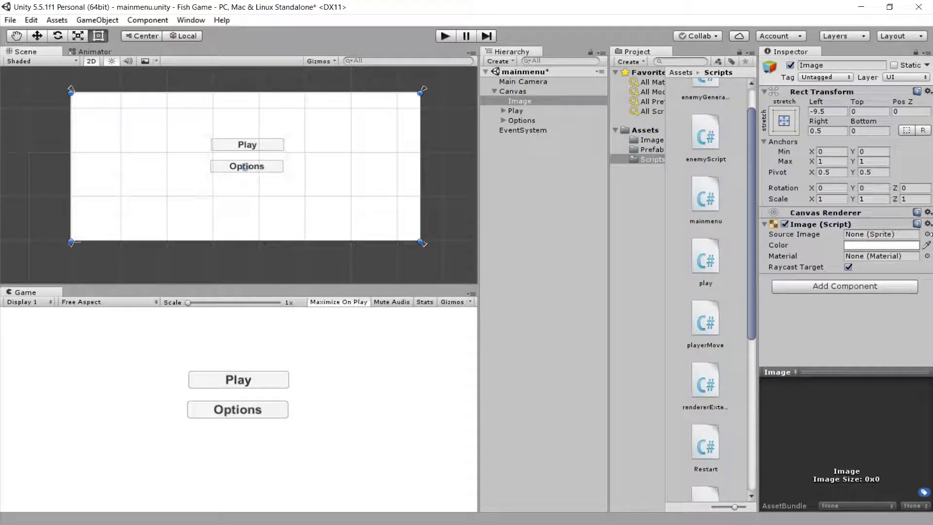
Step: Set the Image's Source Image to the underwater scenery sprite "background" from the Images folder
left_click(926, 235)
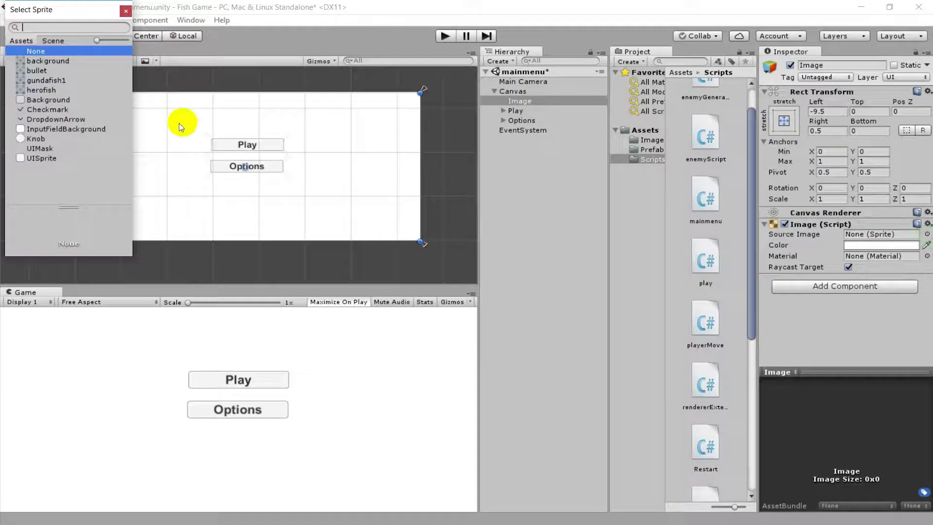
left_click(49, 100)
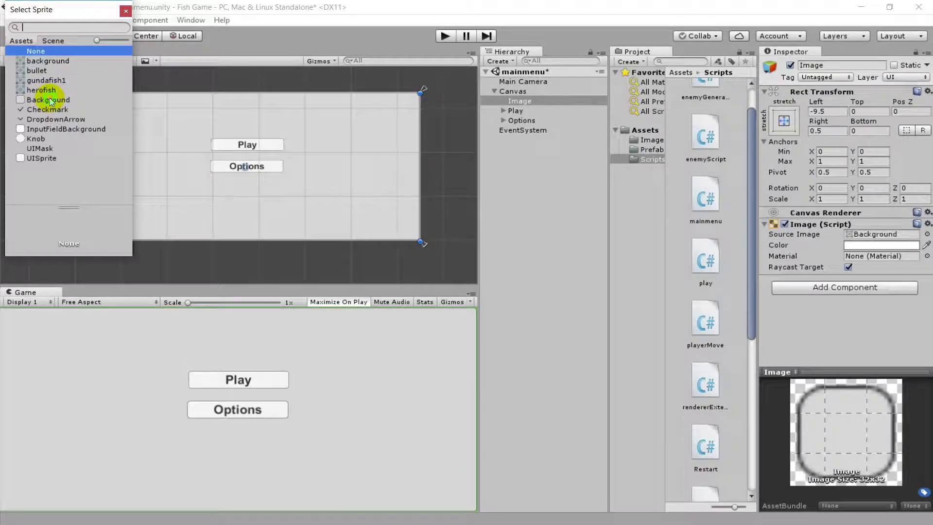
left_click(63, 61)
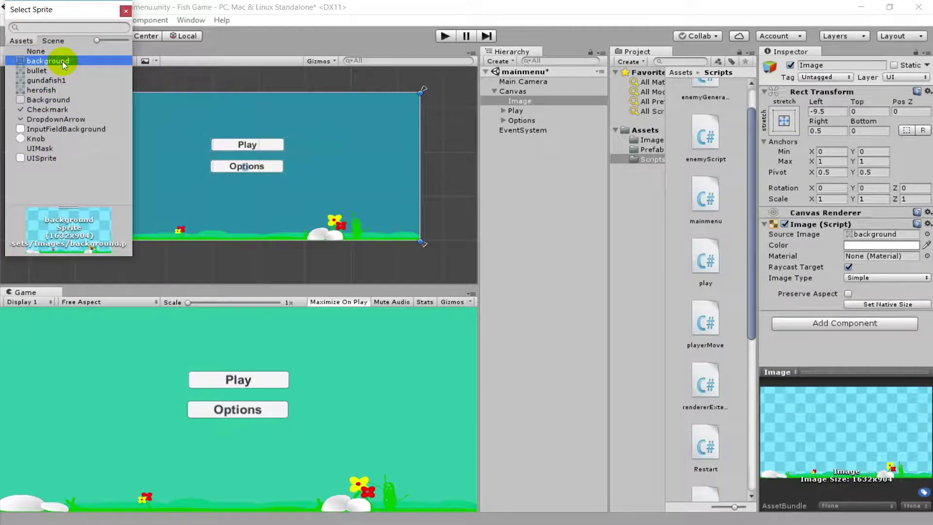
left_click(125, 10)
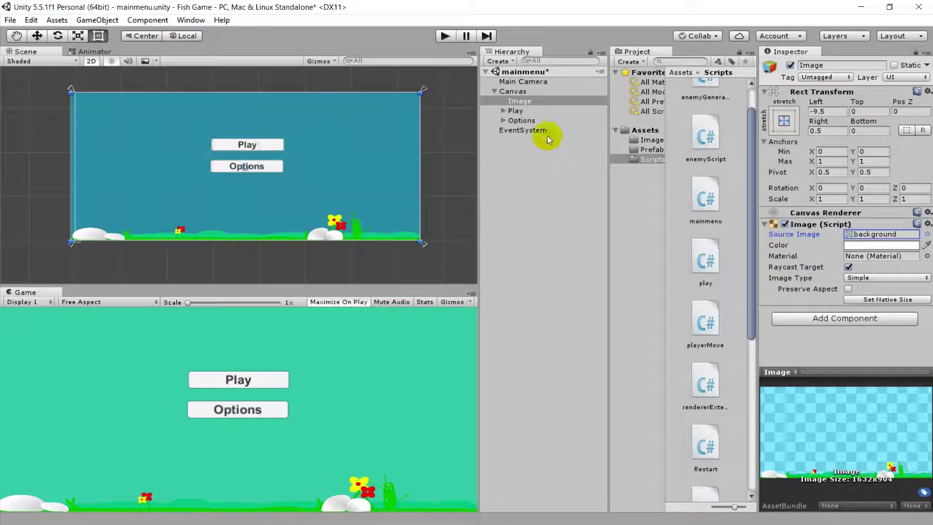
left_click(378, 186)
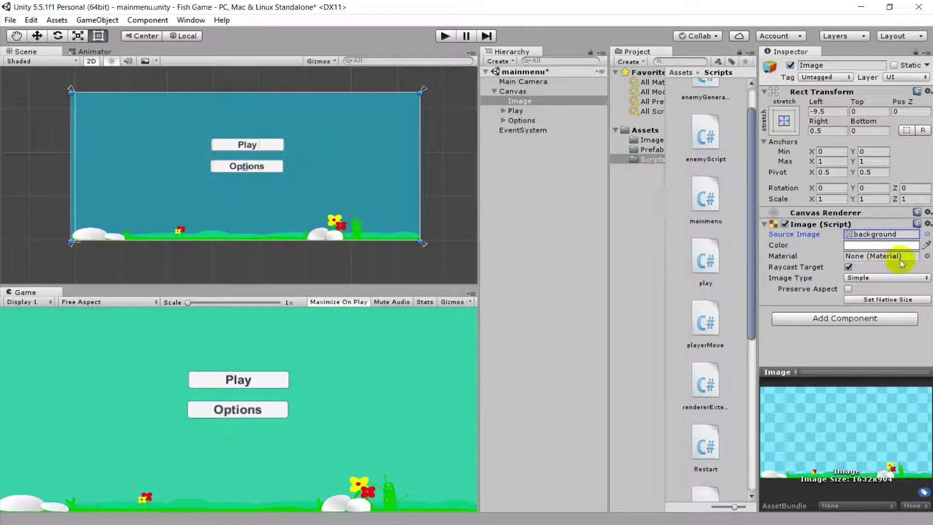
left_click(372, 397)
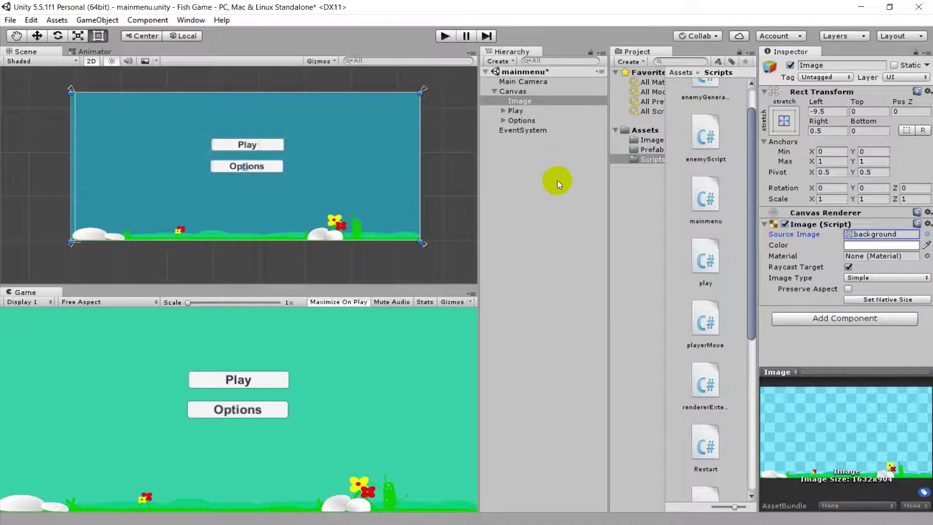
Step: Run the scene to test the Play and Options buttons over the new background, and stop it again
left_click(535, 83)
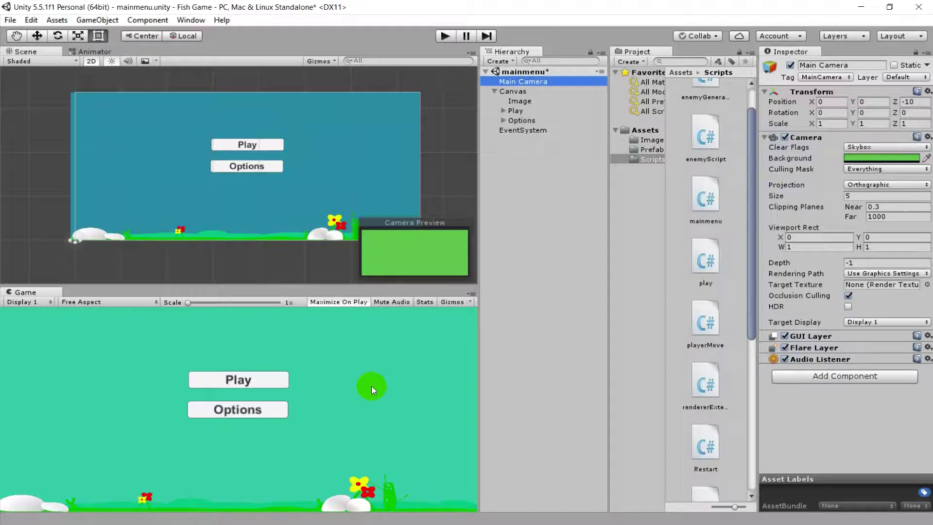
left_click(270, 379)
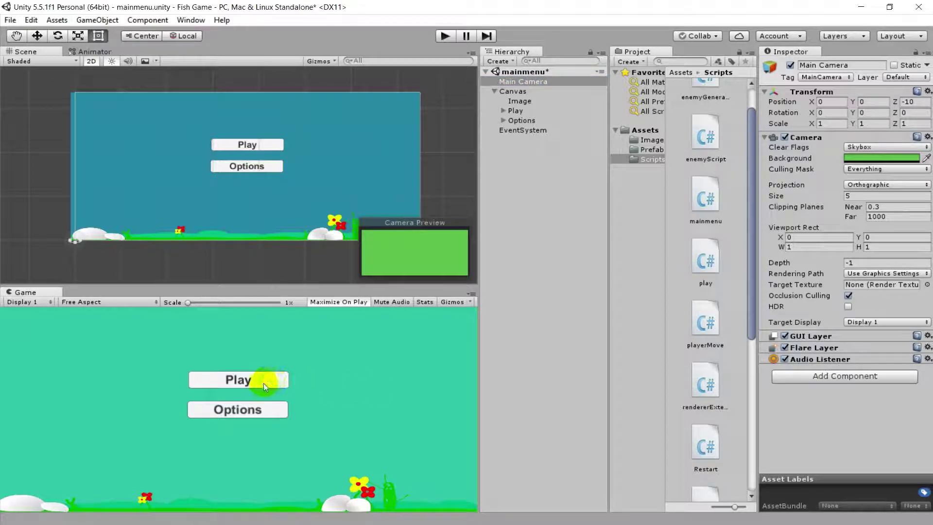
left_click(515, 110)
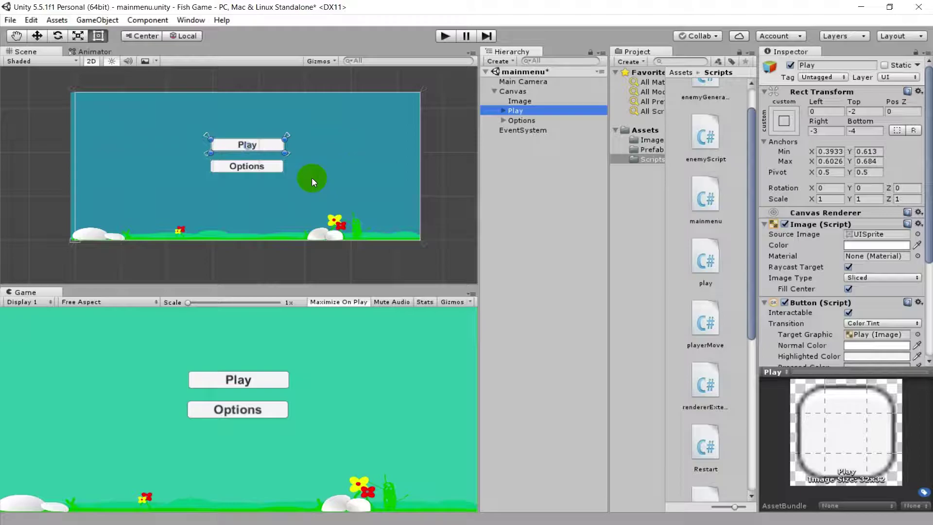
left_click(445, 39)
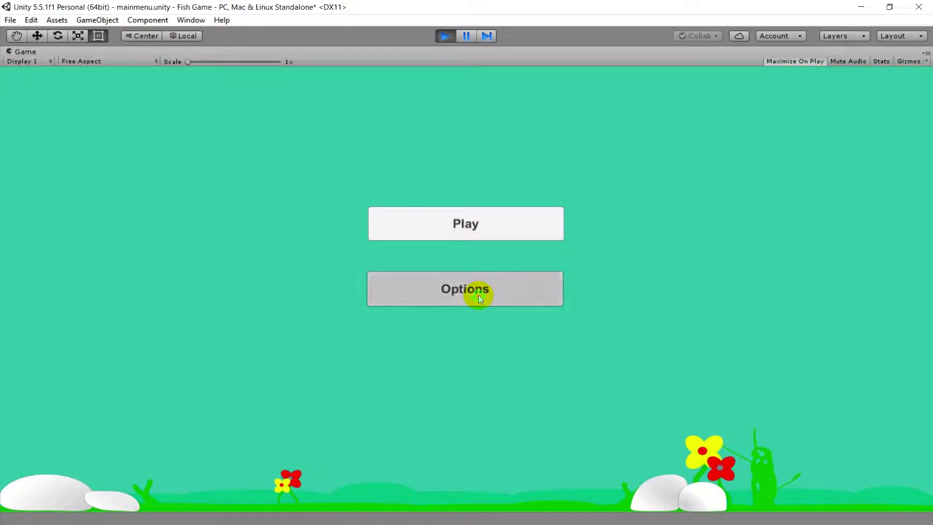
left_click(444, 36)
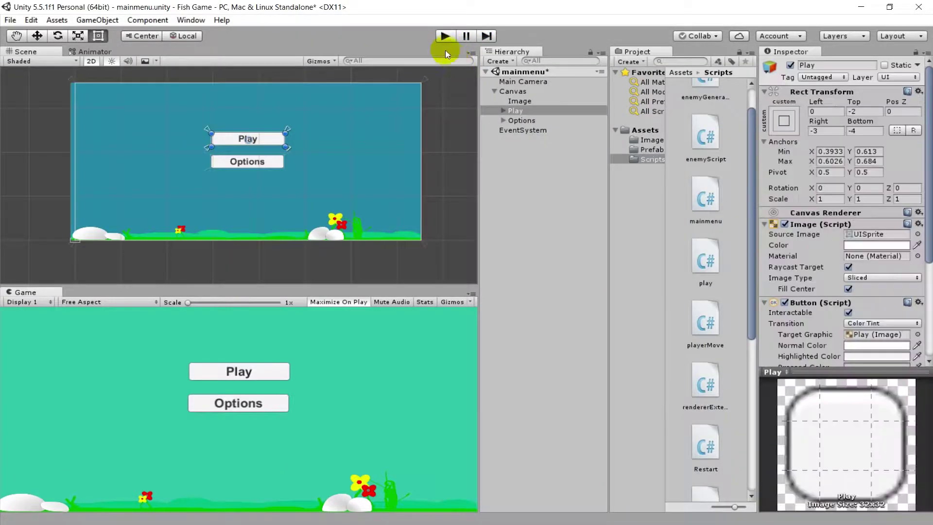
Step: Try a Text object as the Play button's Target Graphic, and set it back to the Play image
left_click(523, 111)
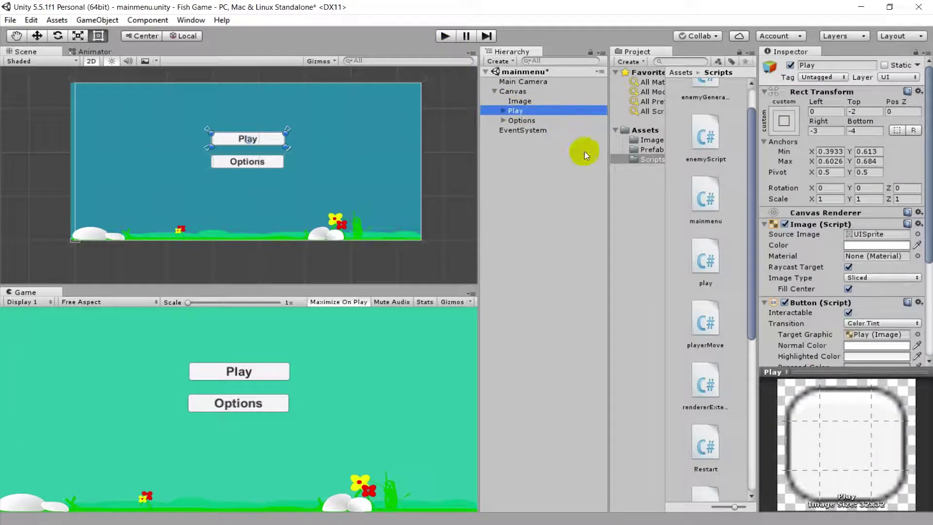
scroll(860, 272, "down", 4)
scroll(864, 277, "up", 4)
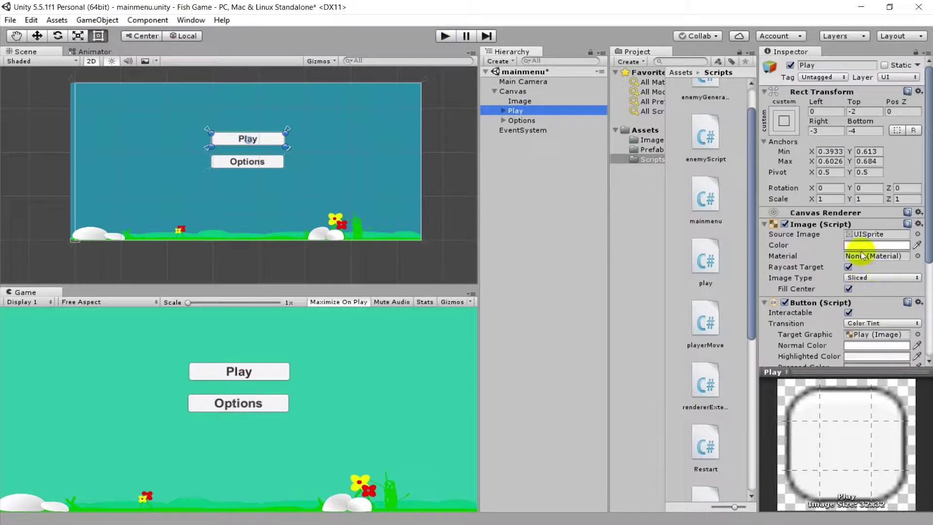
scroll(832, 247, "down", 5)
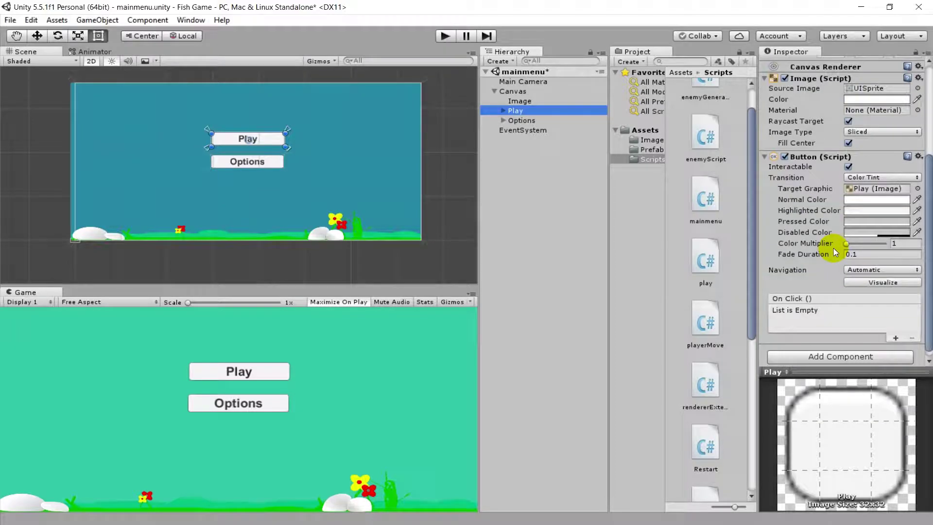
scroll(822, 238, "down", 5)
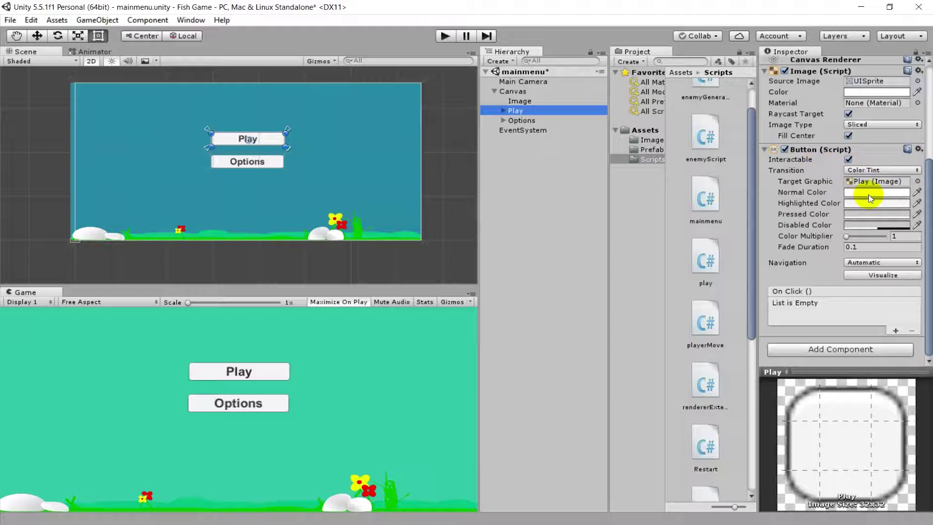
left_click(917, 181)
left_click(65, 90)
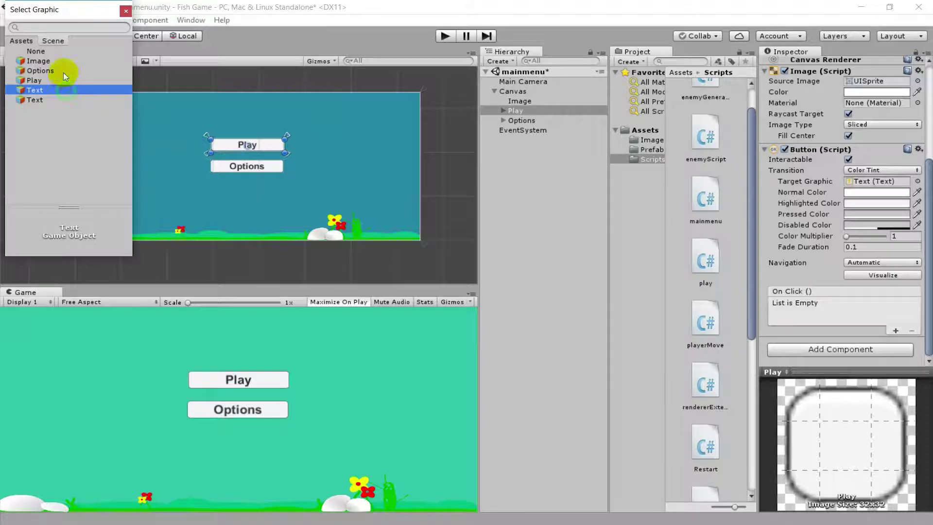
left_click(36, 80)
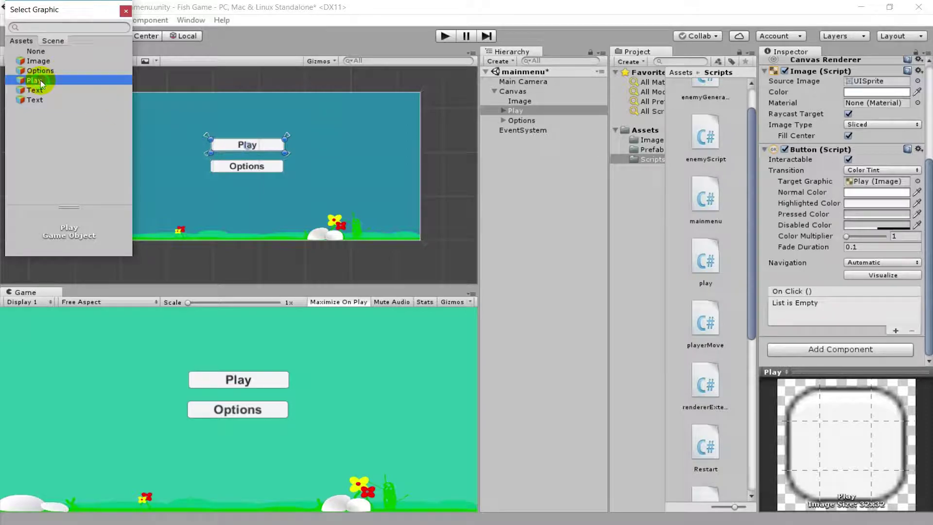
left_click(125, 11)
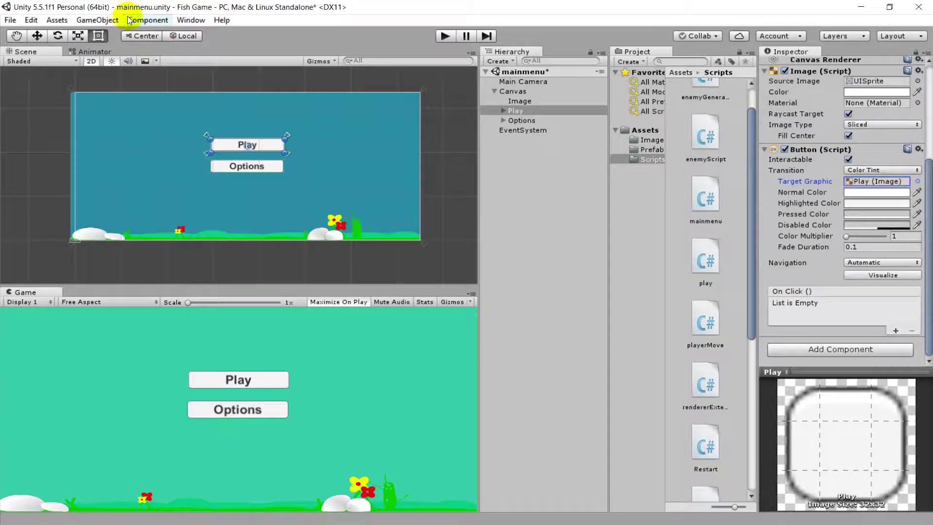
Step: Set the Play button's Normal Color to red, hex FF0A0AFF
left_click(871, 194)
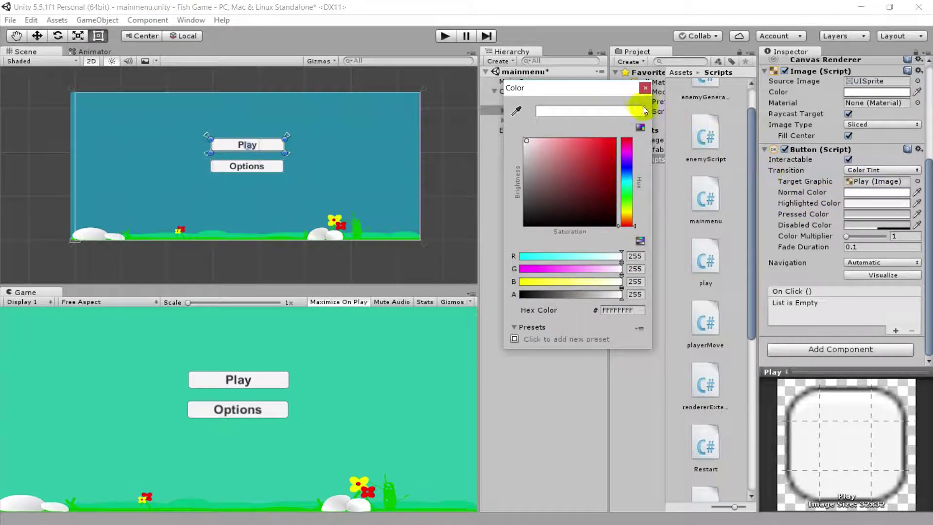
left_click(645, 88)
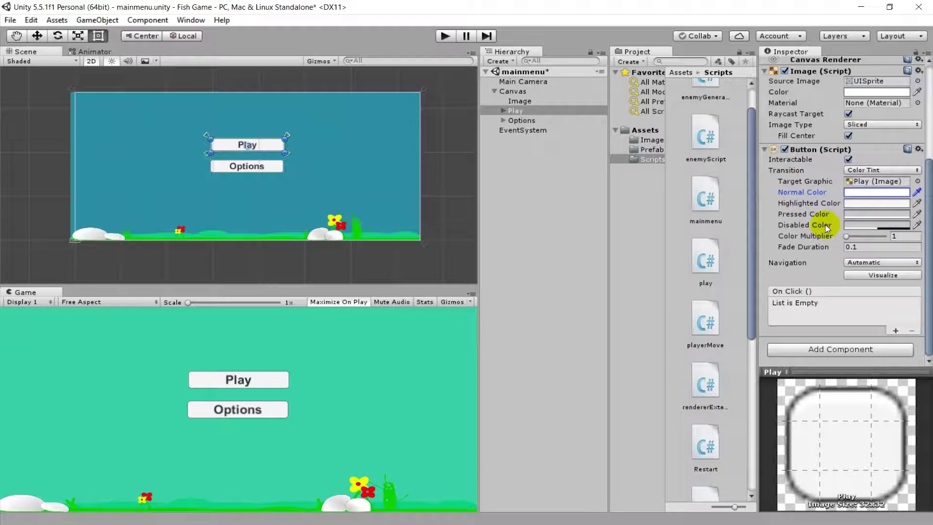
left_click(871, 192)
mouse_move(553, 169)
left_mouse_down()
mouse_move(567, 187)
mouse_move(573, 149)
mouse_move(565, 142)
mouse_move(604, 147)
mouse_move(648, 116)
left_mouse_up()
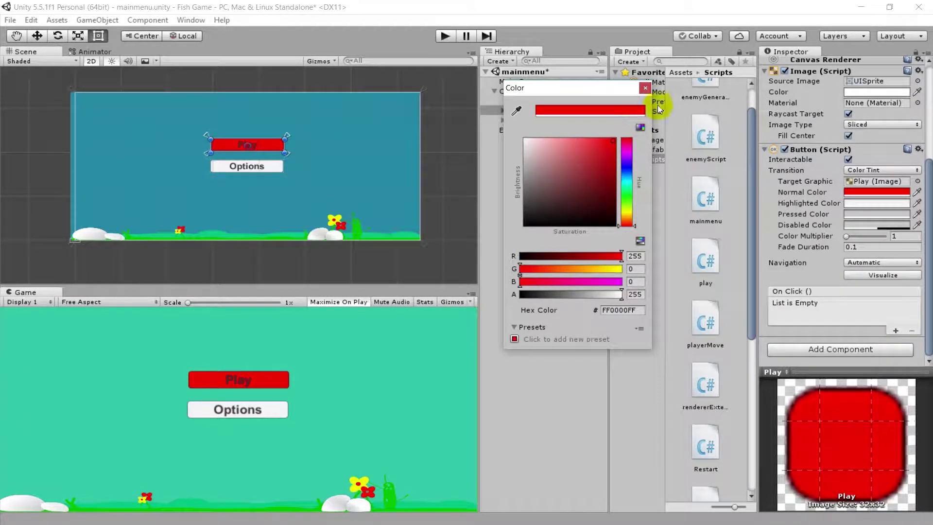
left_click(625, 195)
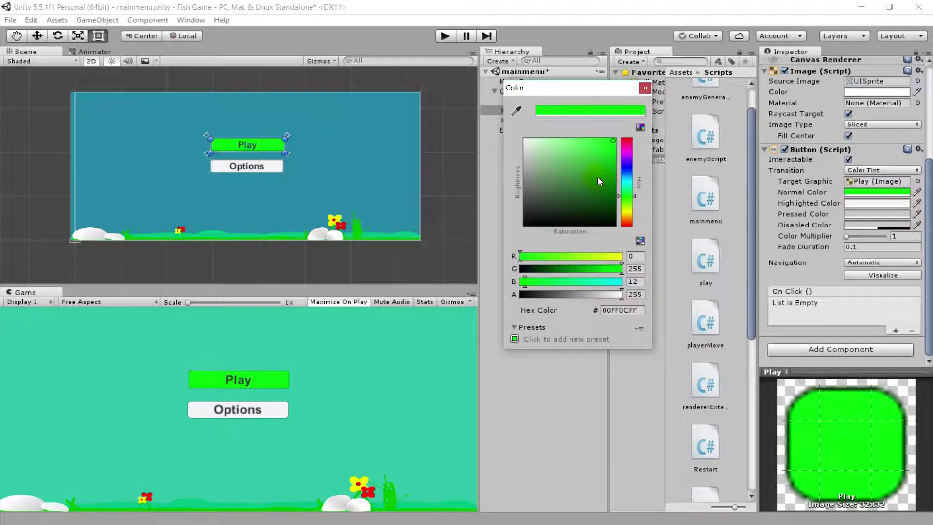
mouse_move(626, 181)
left_mouse_down()
mouse_move(626, 138)
mouse_move(610, 138)
left_mouse_up()
left_click(603, 149)
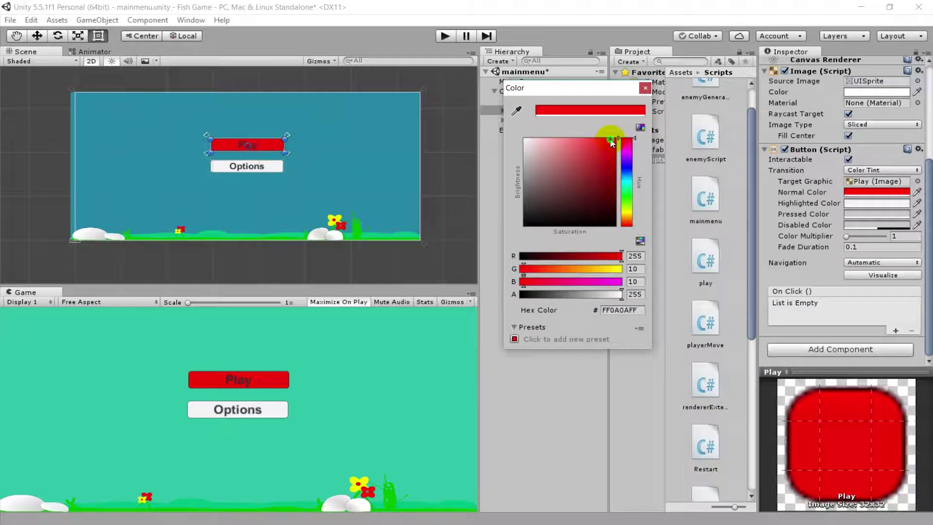
left_click(644, 89)
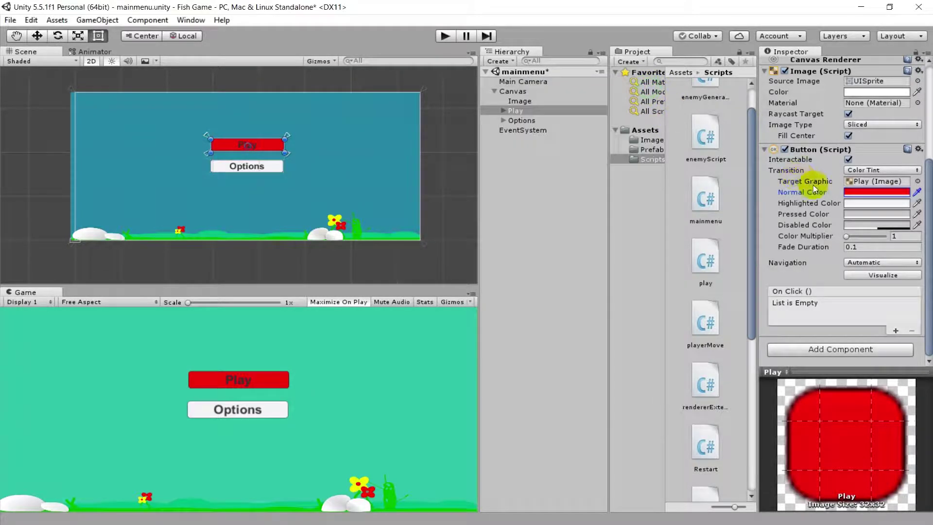
Step: Set the Play button's Highlighted Color to a strong blue
left_click(859, 206)
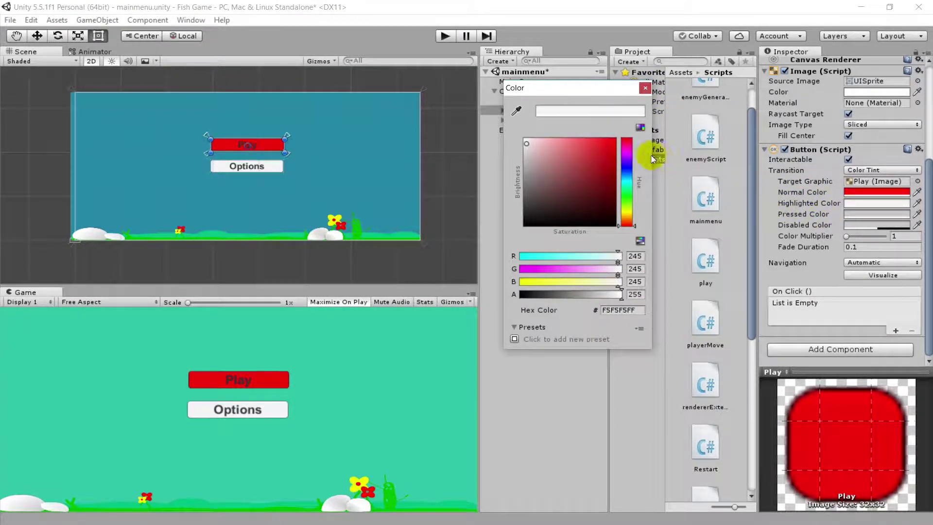
mouse_move(573, 167)
left_mouse_down()
mouse_move(567, 183)
mouse_move(577, 188)
mouse_move(555, 165)
mouse_move(564, 162)
left_mouse_up()
left_click_drag(627, 168, 605, 146)
left_click(644, 87)
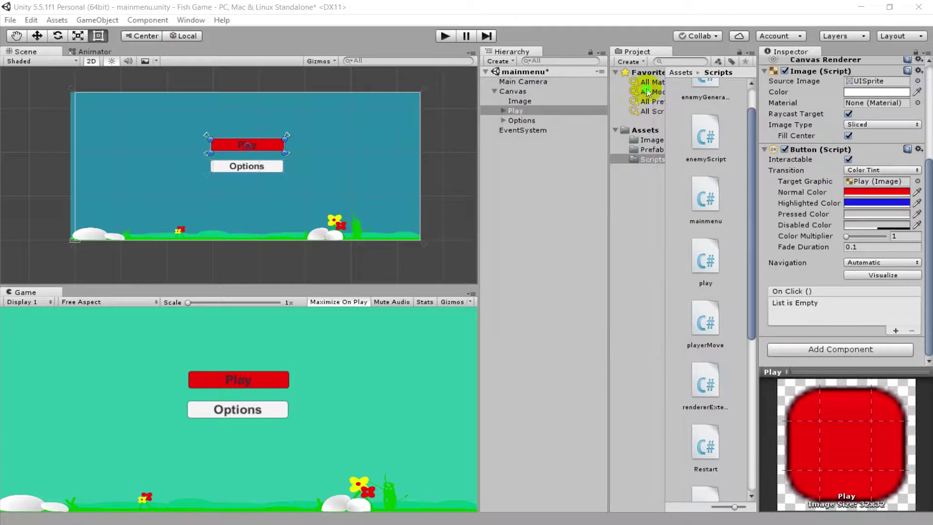
Step: Set the Play button's Pressed Color to yellow, hex FFED00FF
left_click(889, 214)
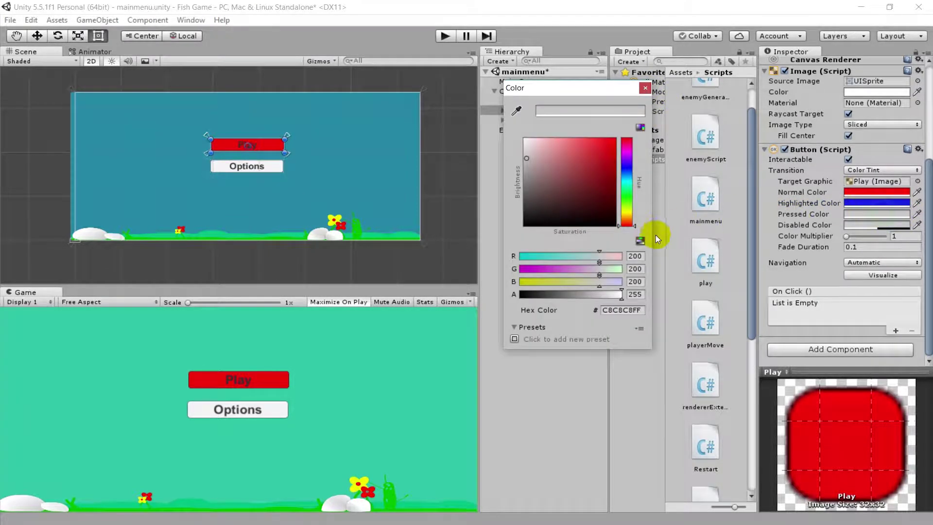
left_click(626, 210)
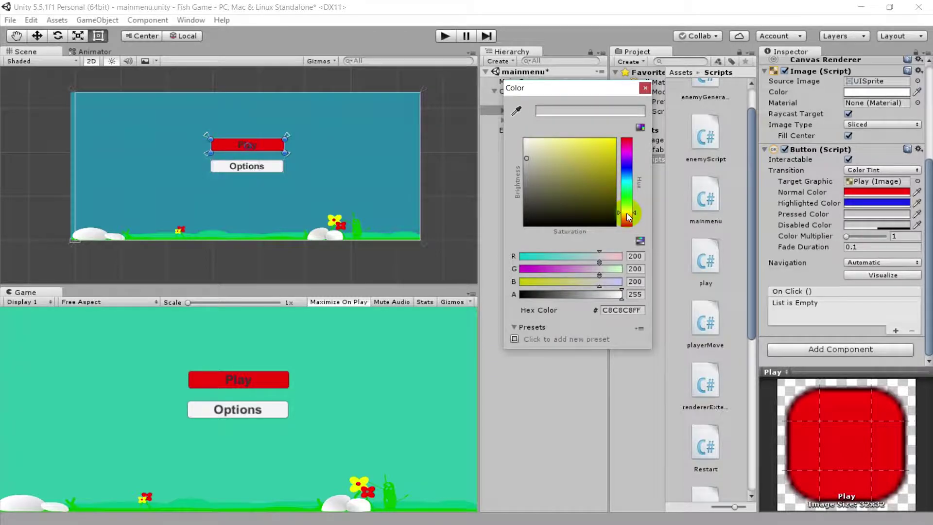
mouse_move(599, 172)
left_mouse_down()
mouse_move(607, 176)
mouse_move(613, 140)
left_mouse_up()
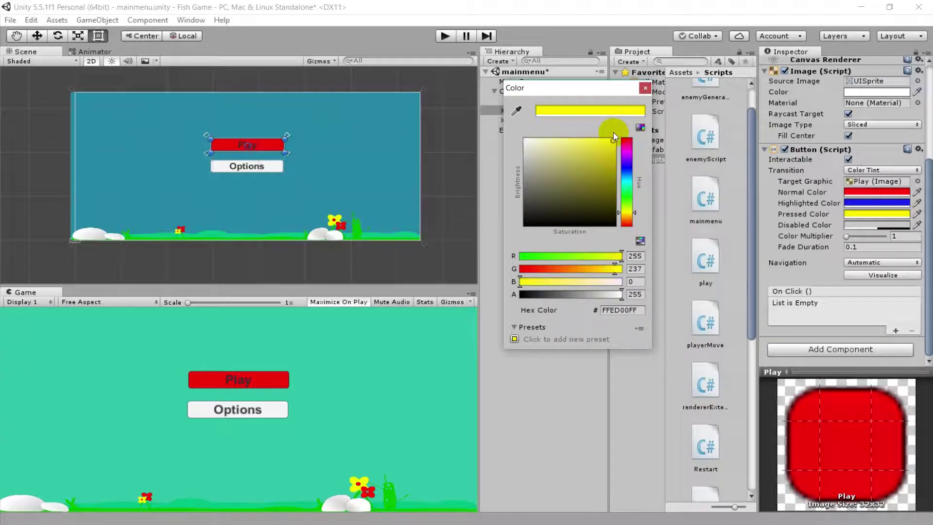
left_click(644, 88)
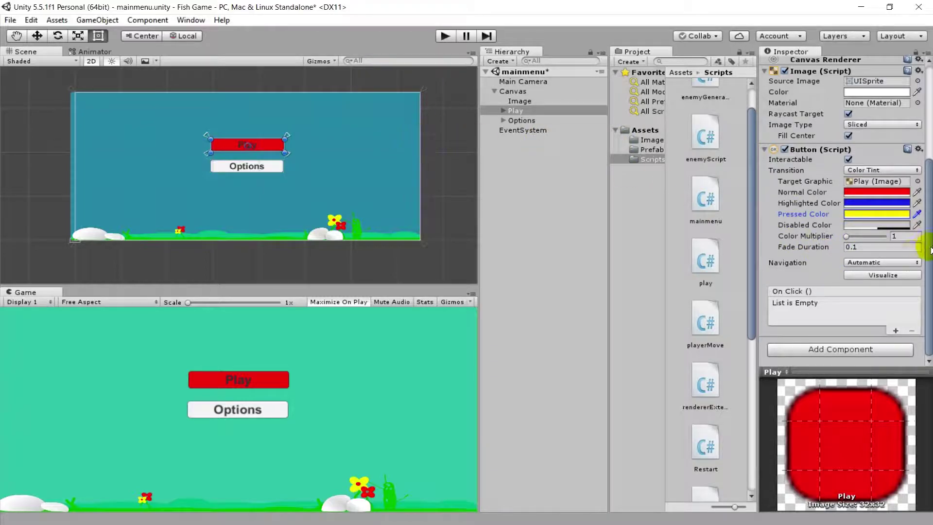
left_click(880, 224)
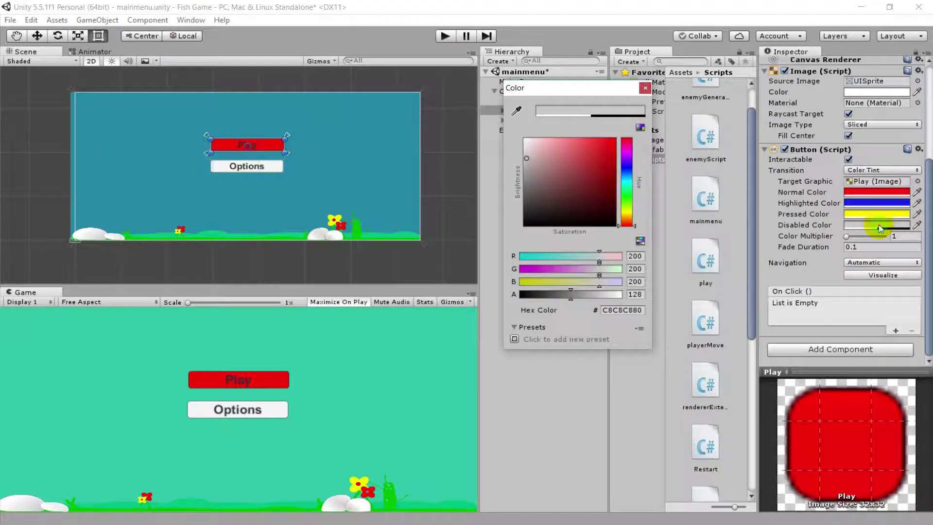
left_click(644, 89)
scroll(823, 231, "up", 5)
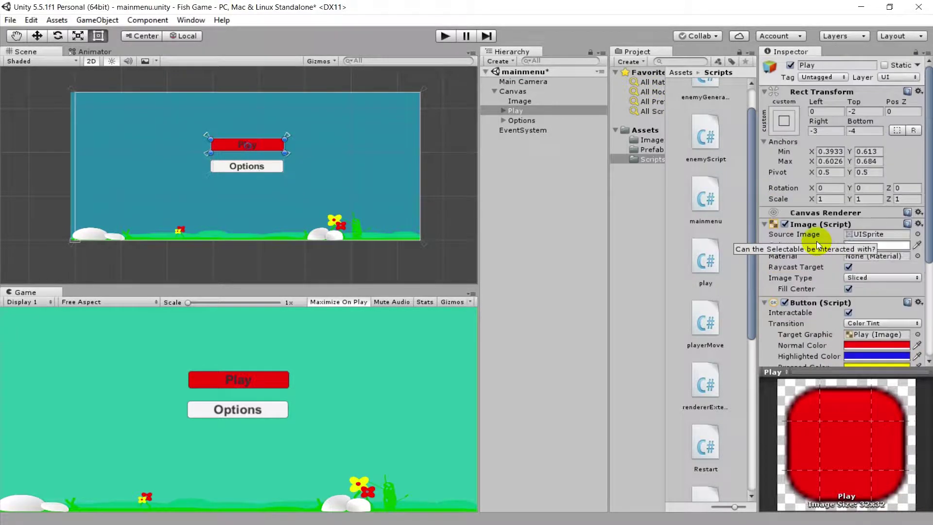
Step: Run the scene to test the Play button's normal, highlighted and pressed colors alongside the Options button, and stop it again
left_click(444, 35)
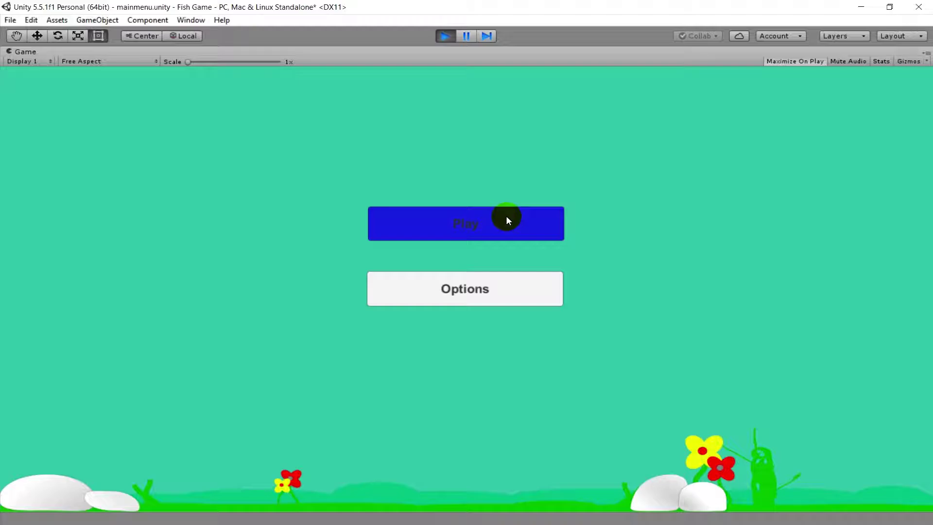
left_click(524, 225)
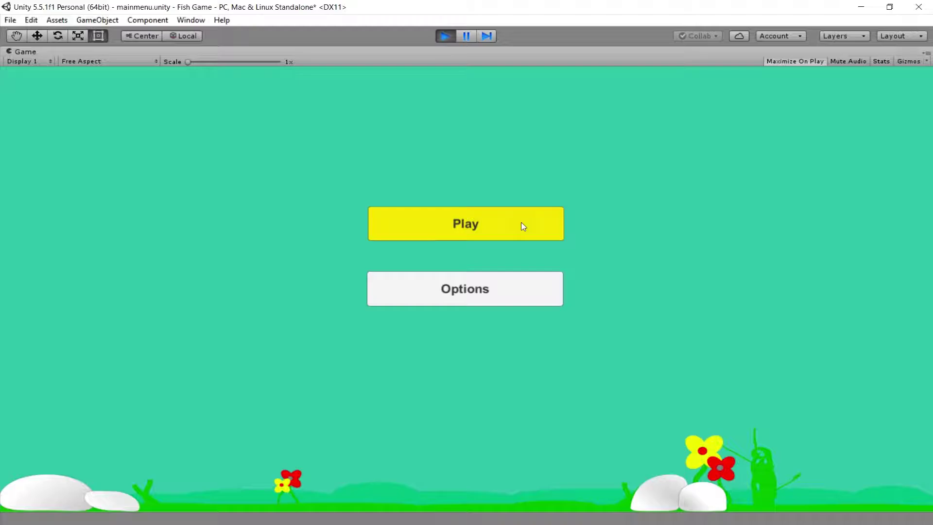
left_click(562, 214)
left_click(652, 218)
left_click(651, 238)
left_click(516, 258)
left_click(493, 303)
left_click(483, 221)
left_click(488, 303)
left_click(481, 232)
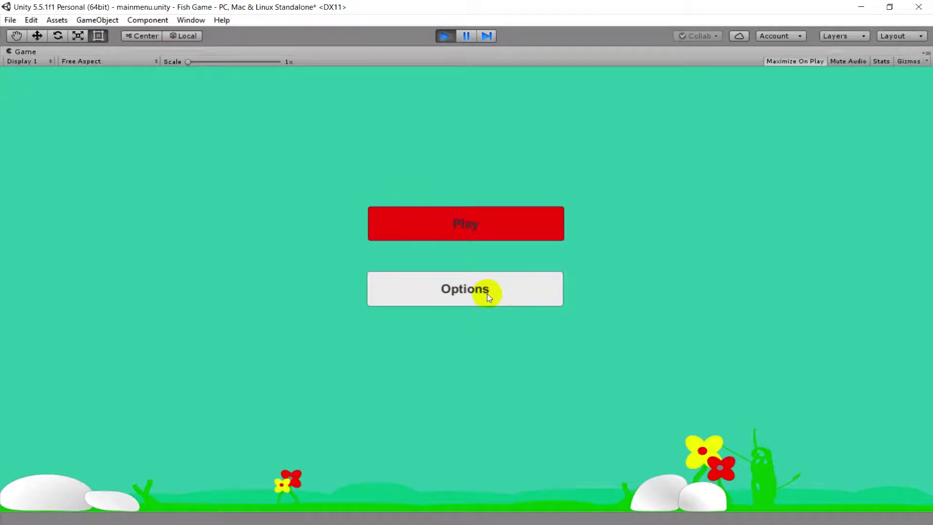
left_click(441, 39)
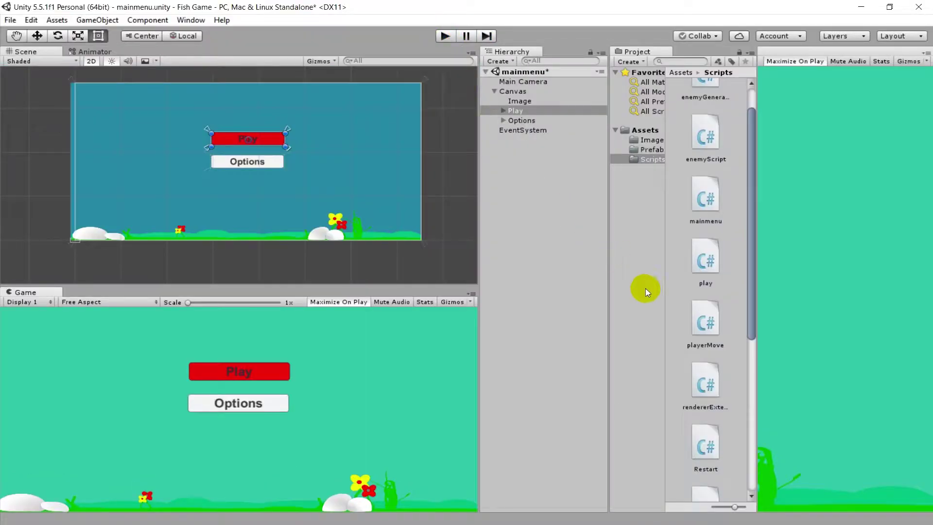
Step: Add an empty event entry to the Play button's On Click list
scroll(869, 208, "down", 3)
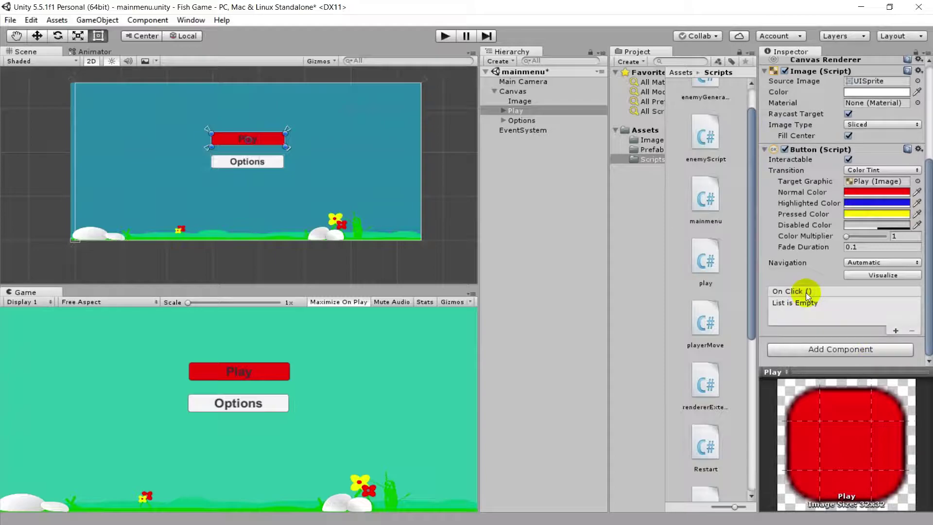
left_click(895, 332)
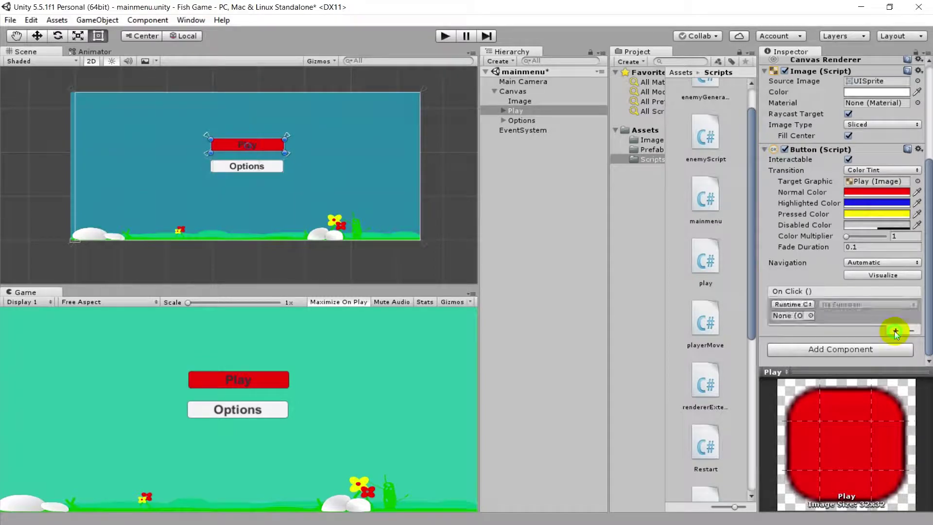
left_click(798, 305)
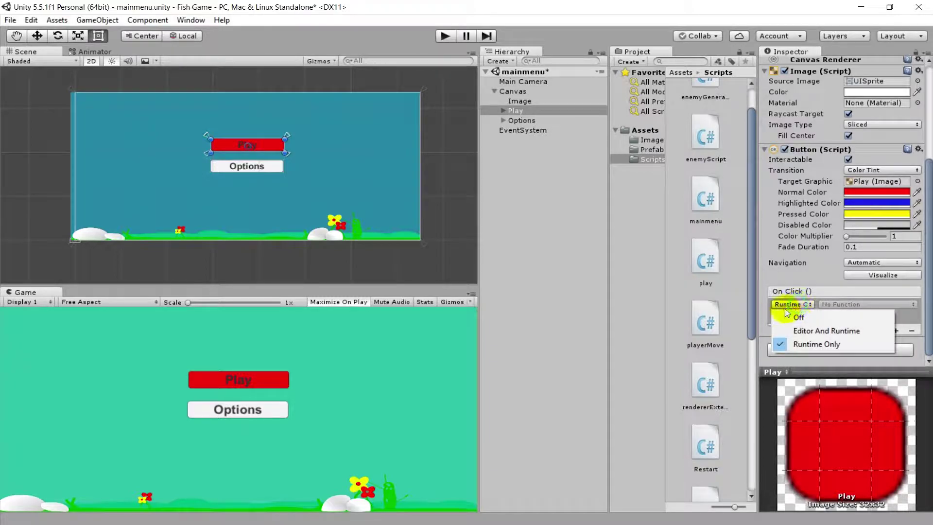
left_click(588, 305)
left_click(515, 110)
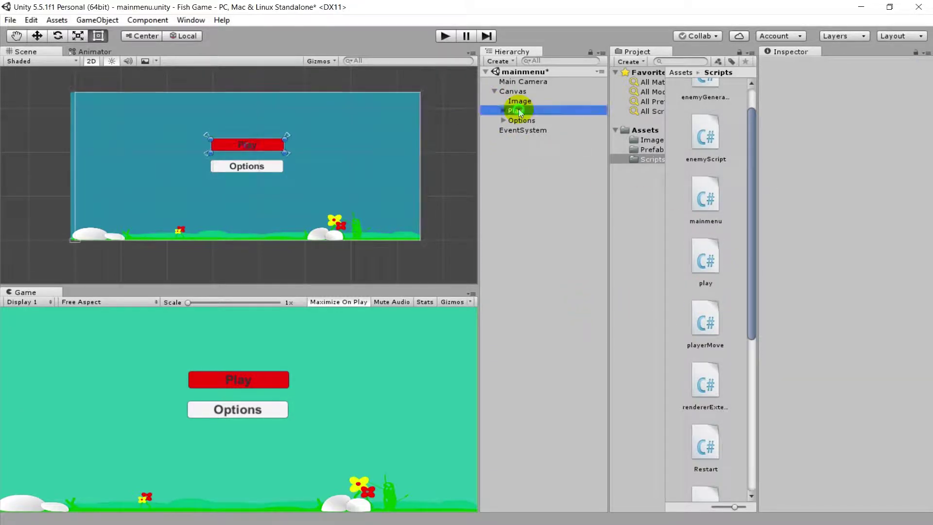
scroll(830, 291, "down", 3)
left_click(810, 315)
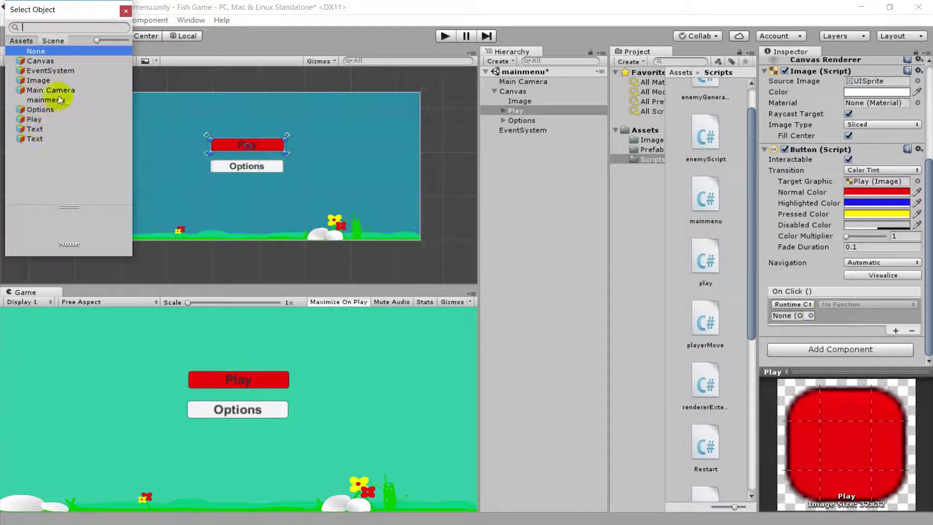
left_click(126, 10)
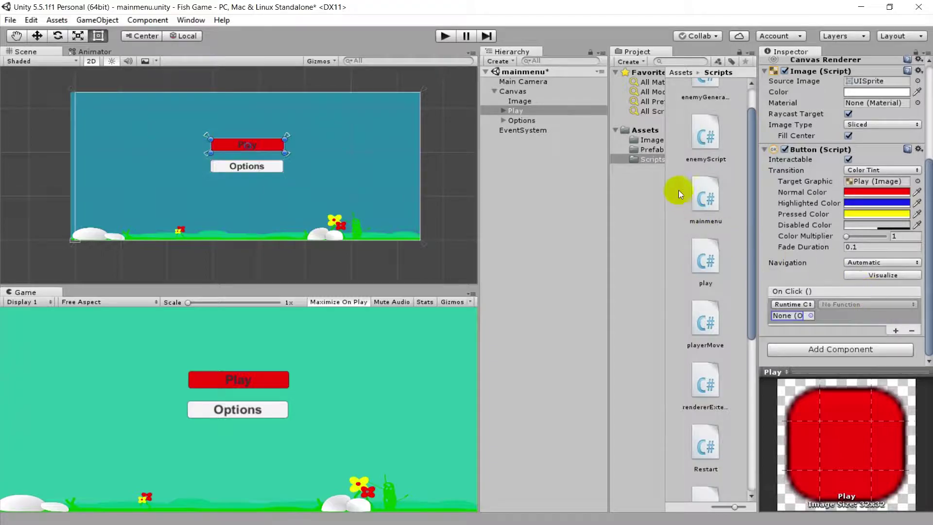
Step: Attach the play script from the Scripts folder to the Play button object
left_click(705, 262)
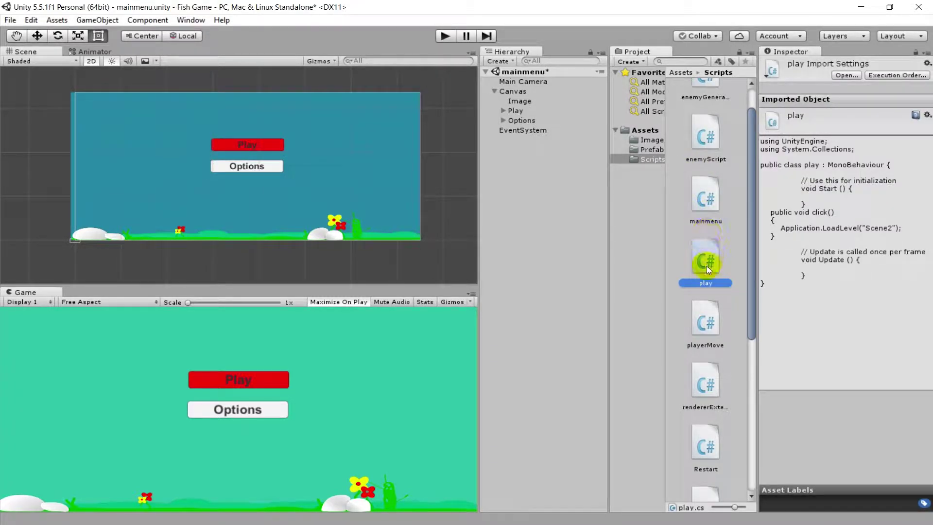
scroll(706, 266, "up", 1)
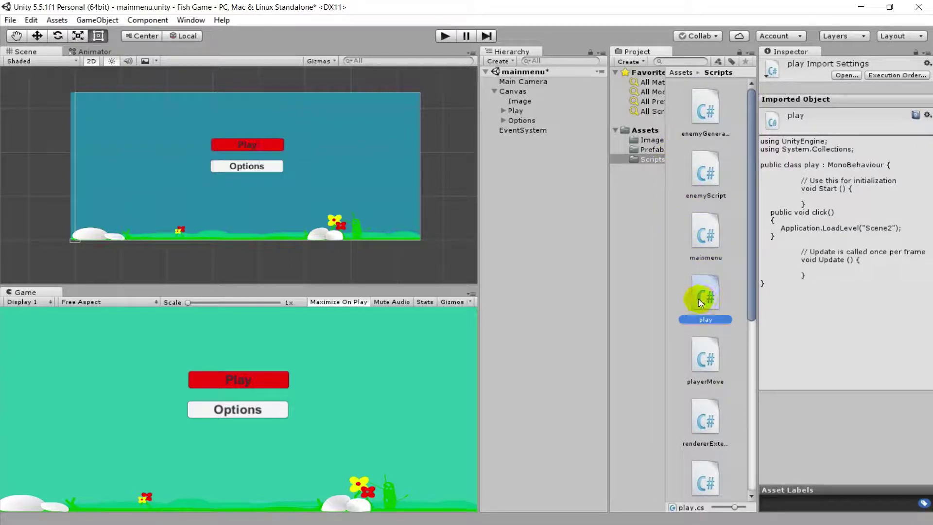
left_click_drag(697, 298, 528, 110)
scroll(823, 267, "down", 6)
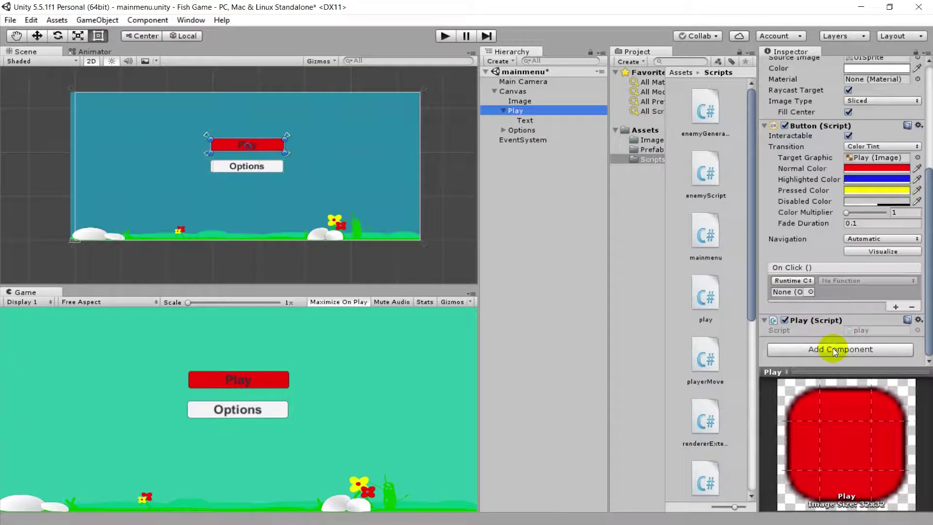
Step: Search the components for "play" and try adding the Play script to the Play button again
left_click(833, 350)
type("pla")
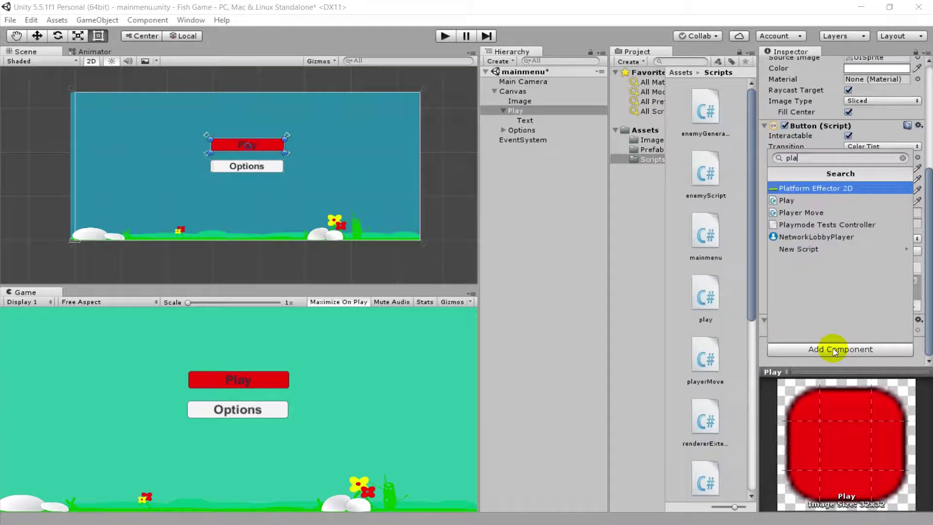
type("y")
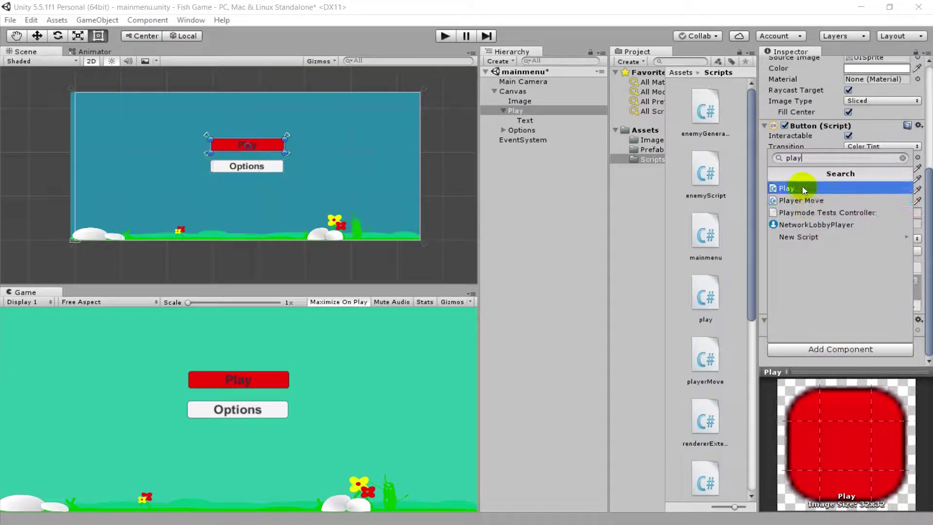
left_click(804, 188)
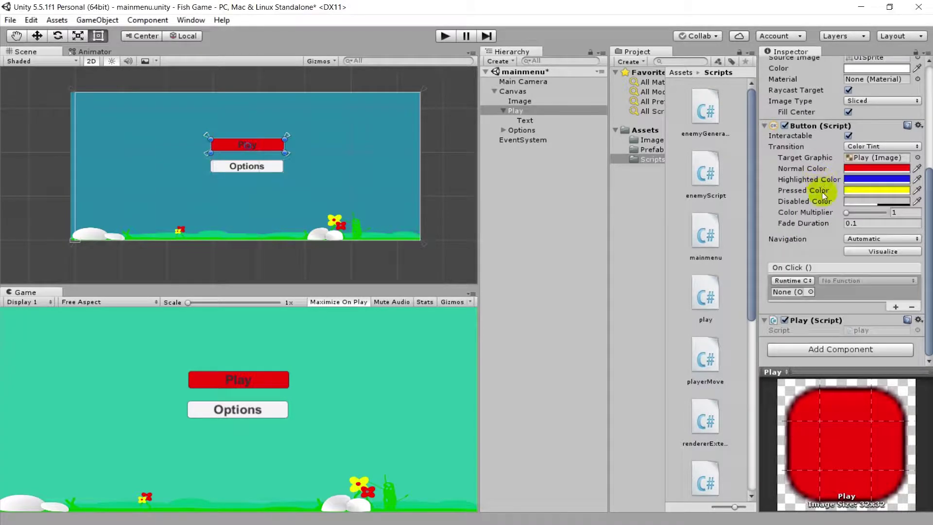
Step: Assign the Play object to the On Click event and choose the play script's click() function
left_click(810, 291)
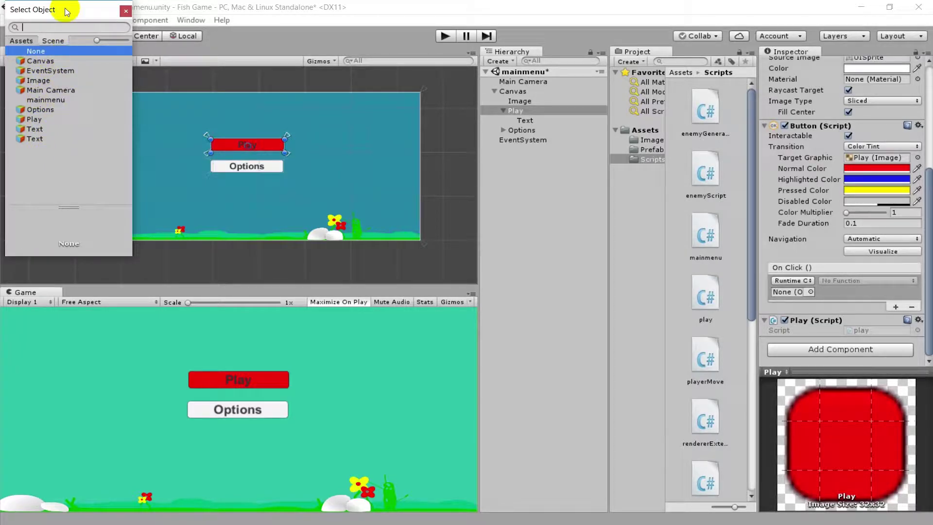
left_click_drag(67, 12, 475, 103)
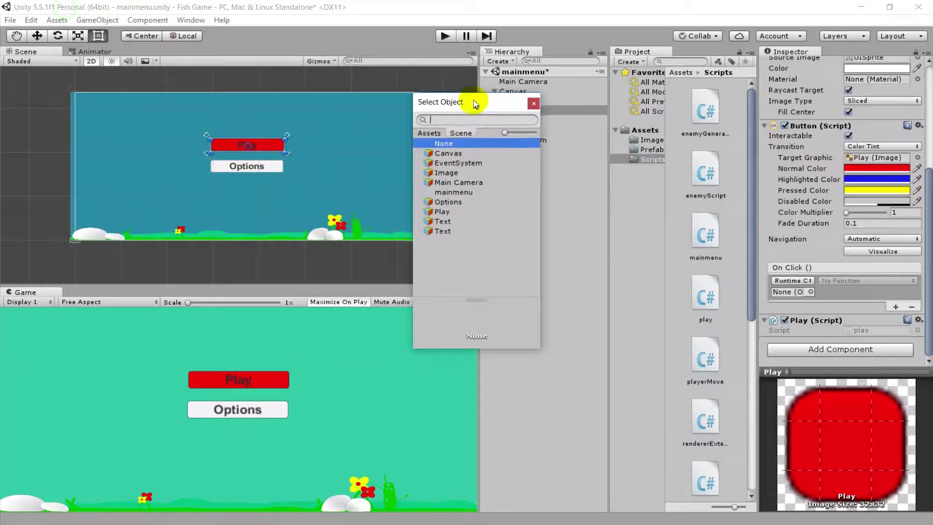
left_click(443, 211)
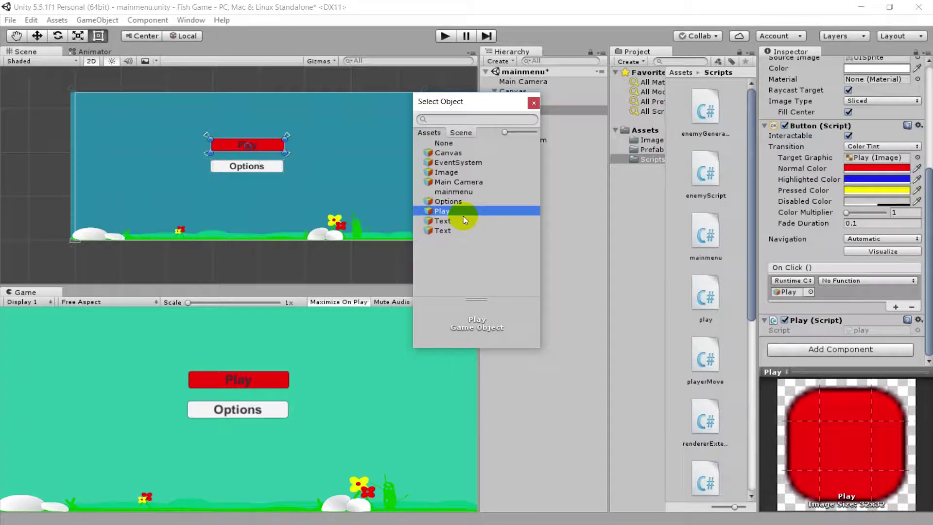
left_click(533, 103)
left_click(876, 281)
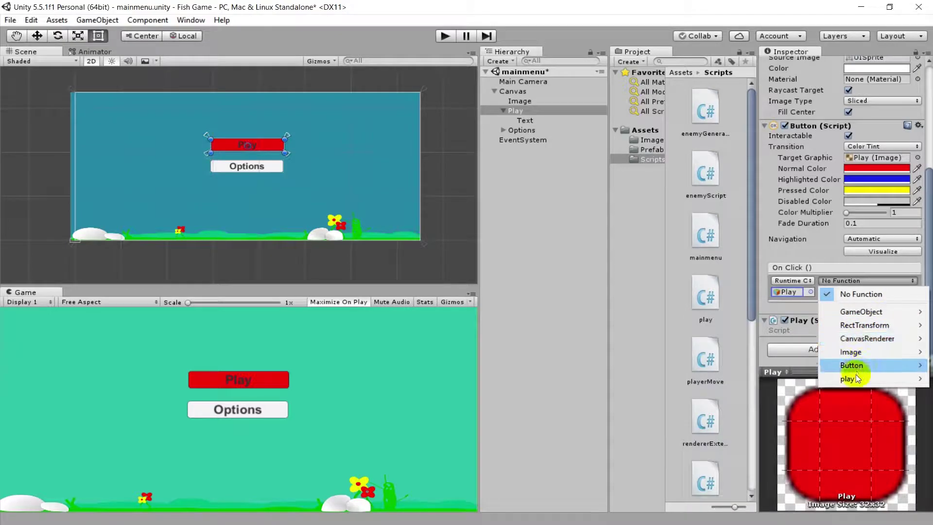
mouse_move(854, 381)
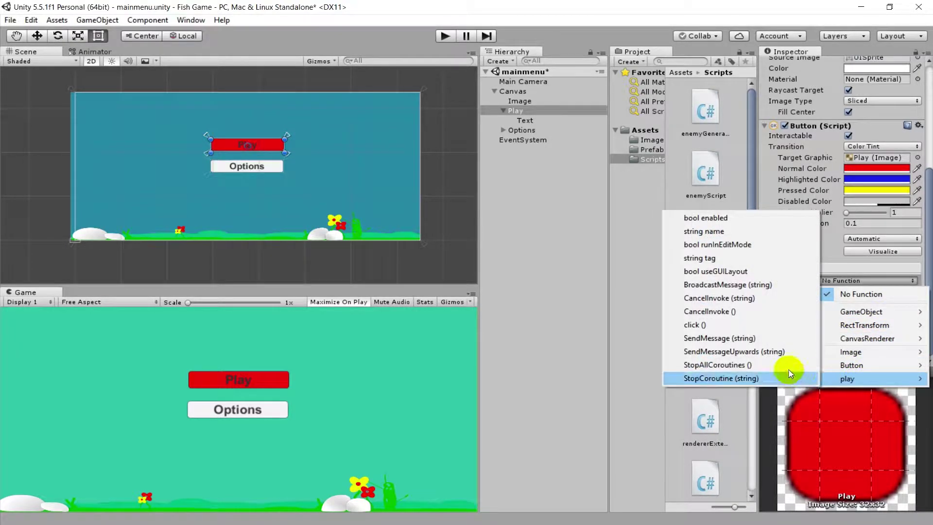
left_click(705, 325)
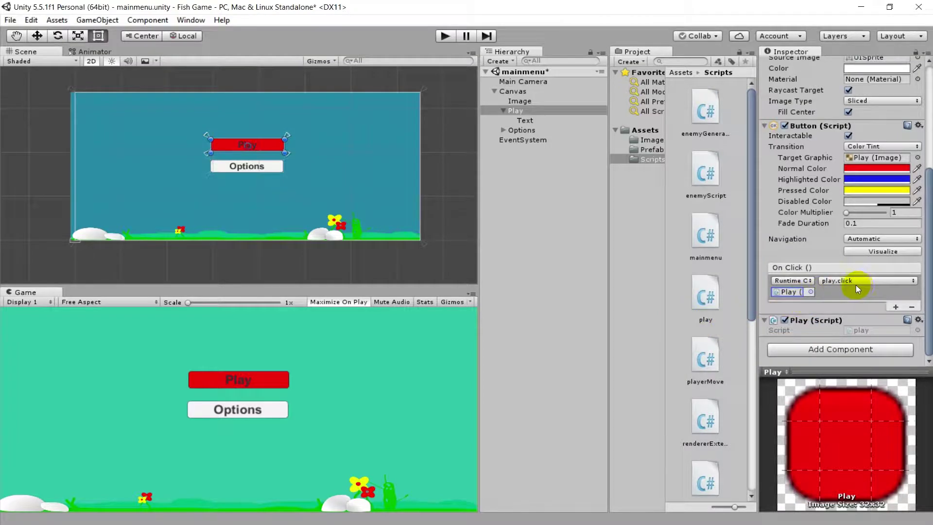
Step: Open the play script in Visual Studio without normalizing its line endings
double_click(705, 297)
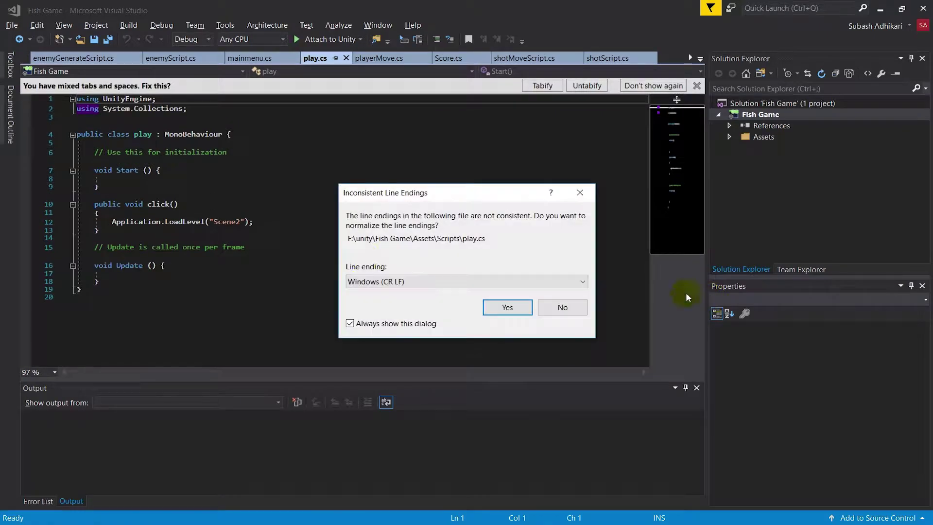
left_click(562, 307)
left_click(321, 228)
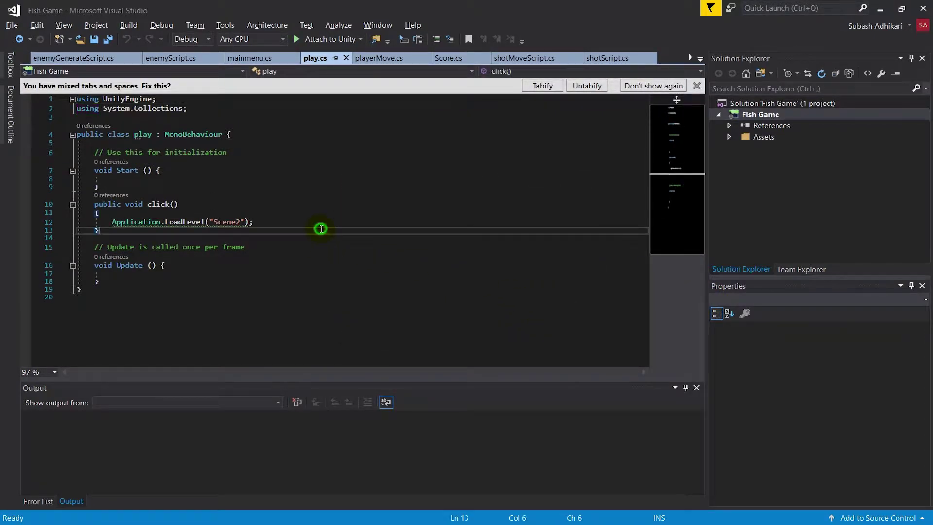
Step: Delete the Start method with its comment and the Update method from play.cs, and save the script
double_click(140, 172)
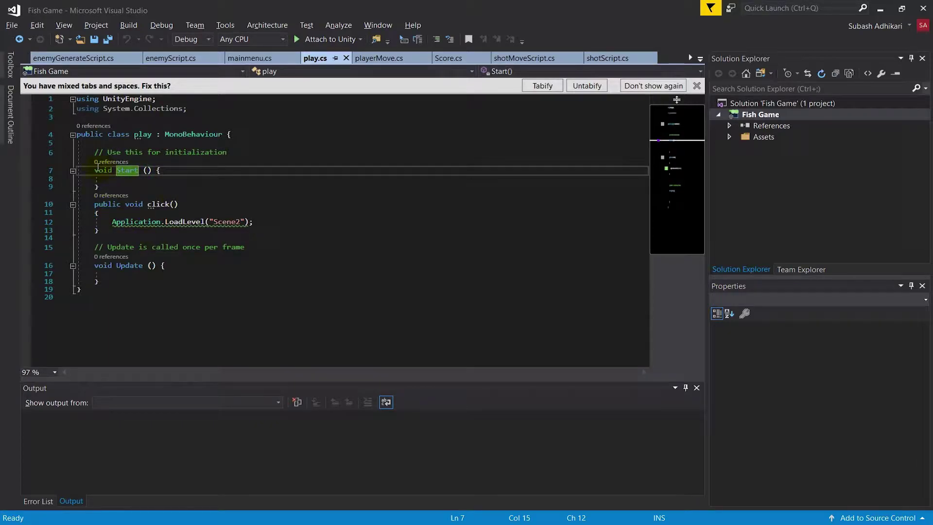
left_click_drag(90, 160, 110, 190)
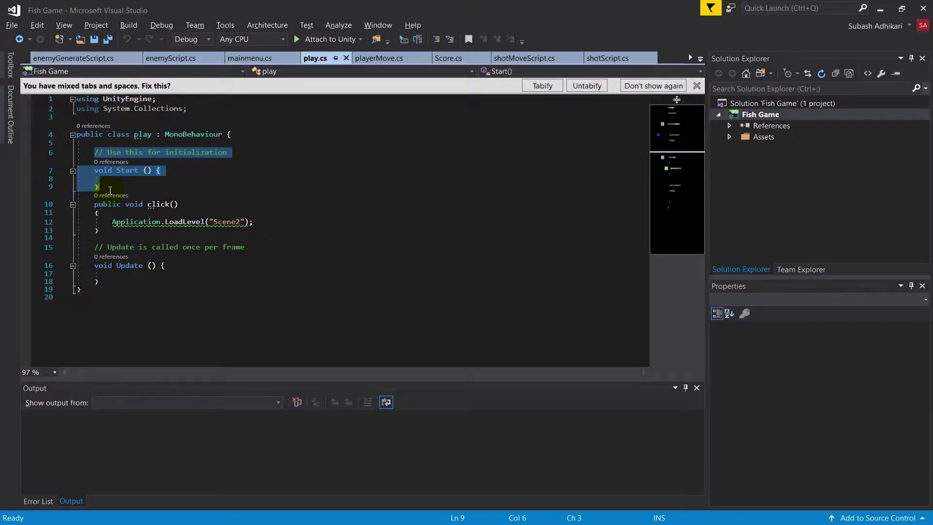
key("Delete")
left_click_drag(88, 229, 125, 243)
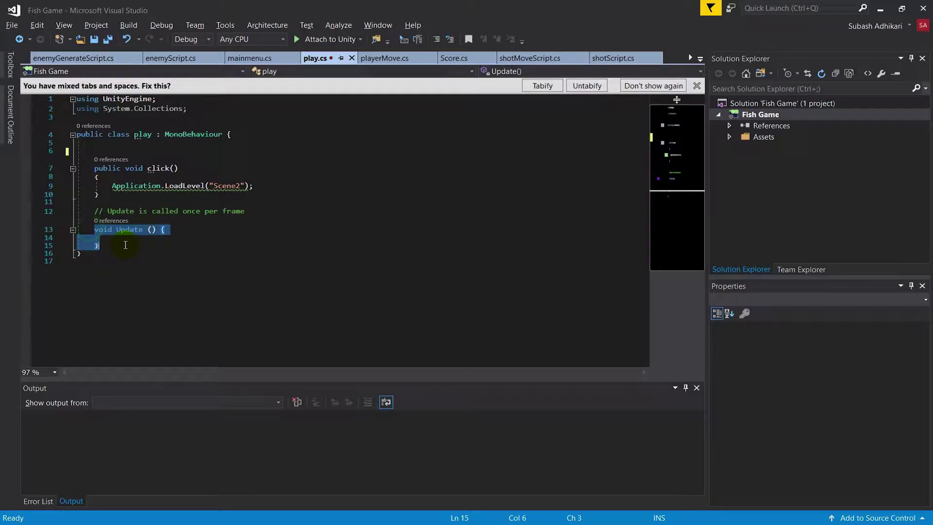
key("Delete")
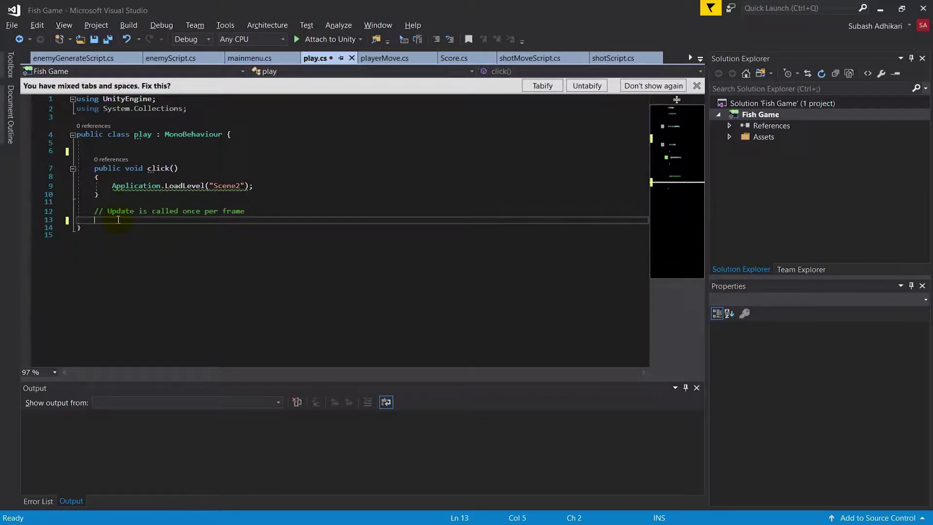
left_click(134, 211)
key("ctrl+s")
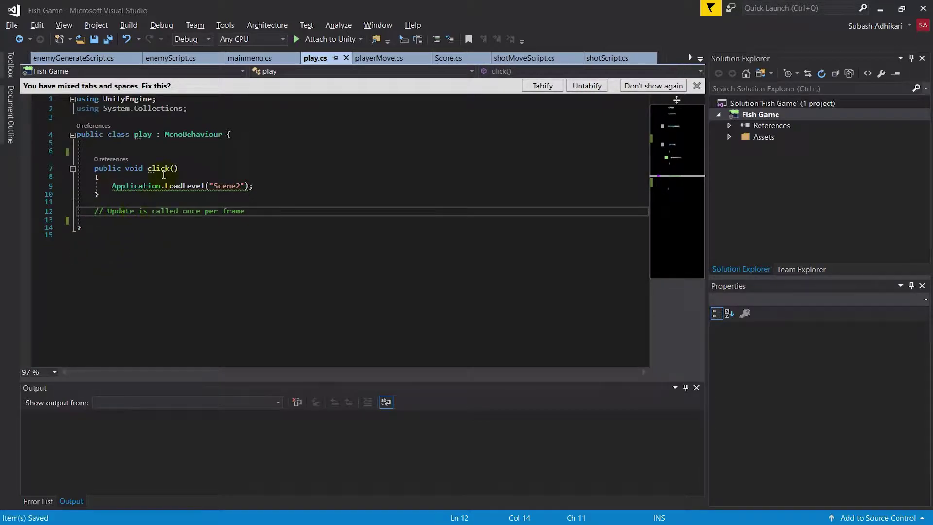
left_click(151, 168)
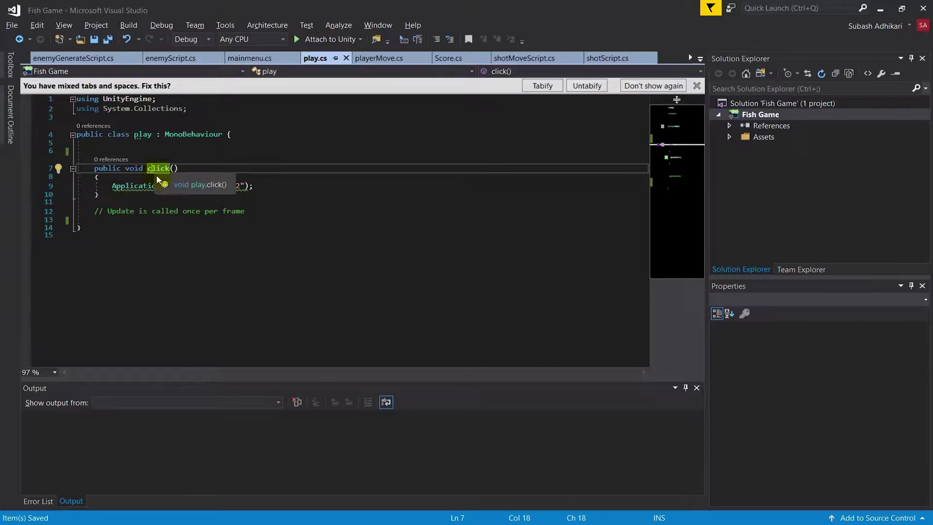
left_click(157, 188)
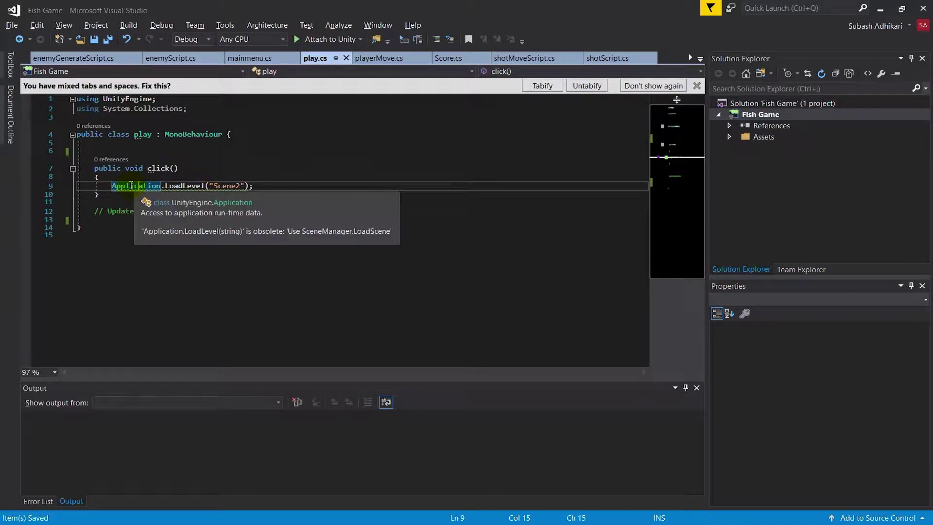
left_click(229, 187)
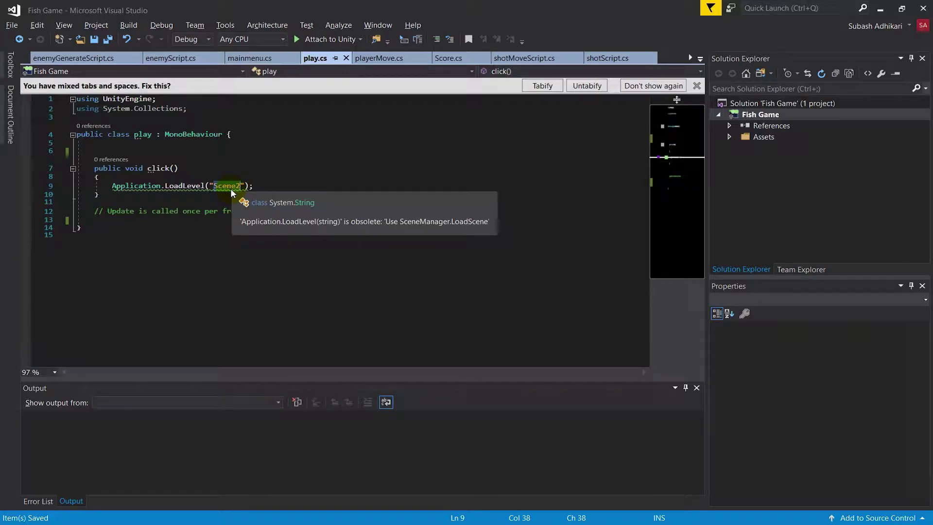
left_click(263, 185)
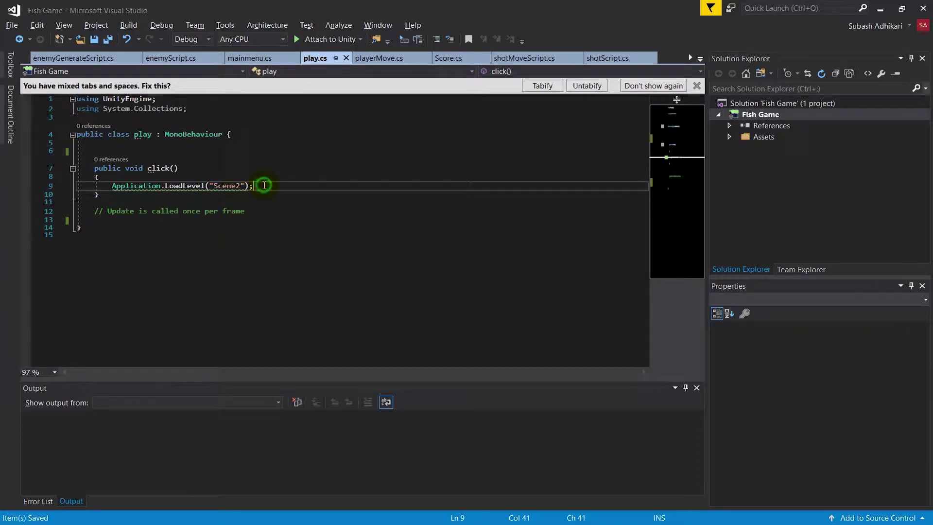
key("Return")
type("Appl")
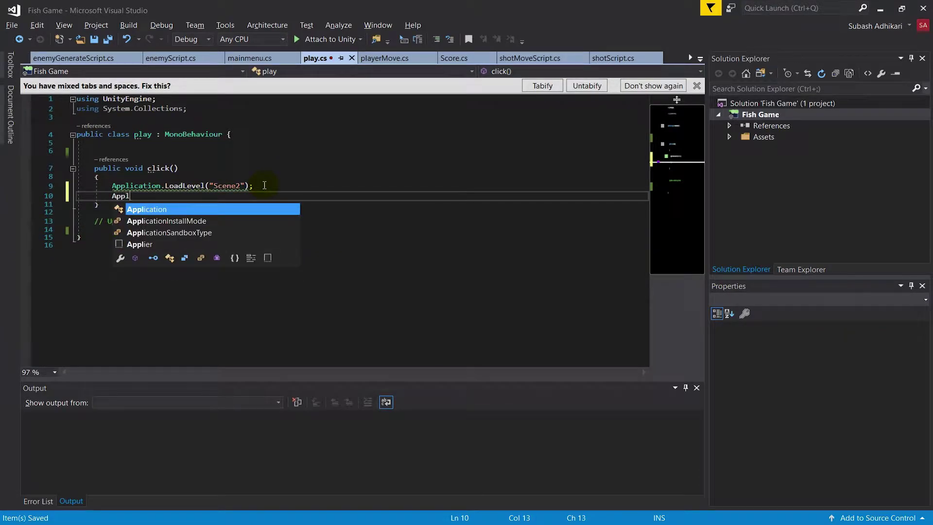
type("ication.load")
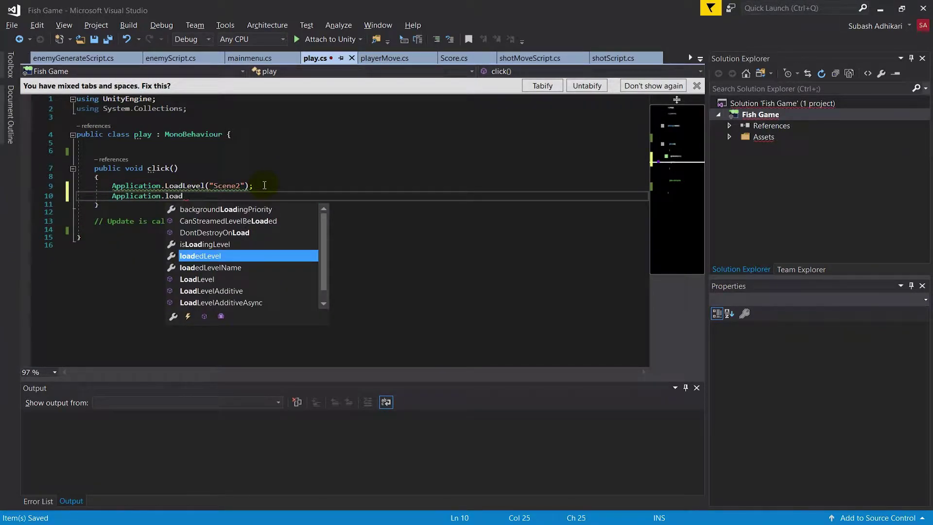
key("Tab")
type("(")
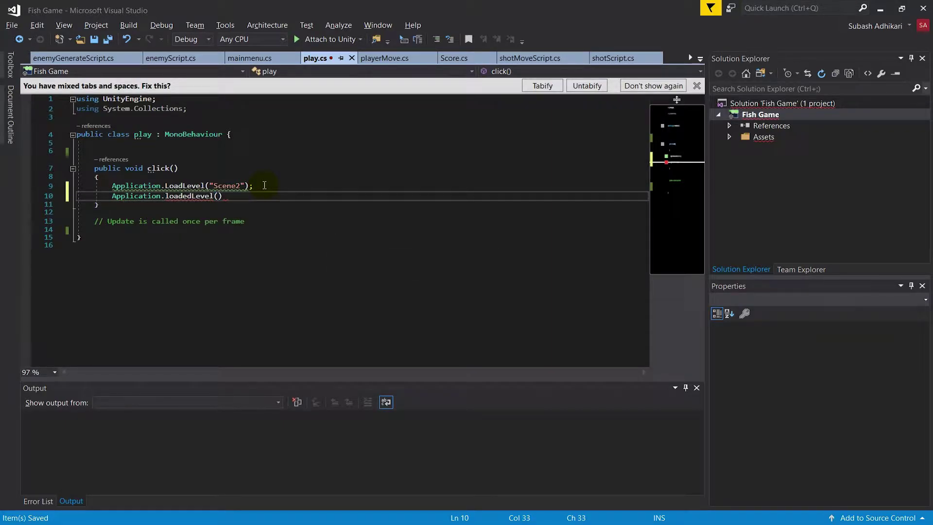
key("ctrl+space")
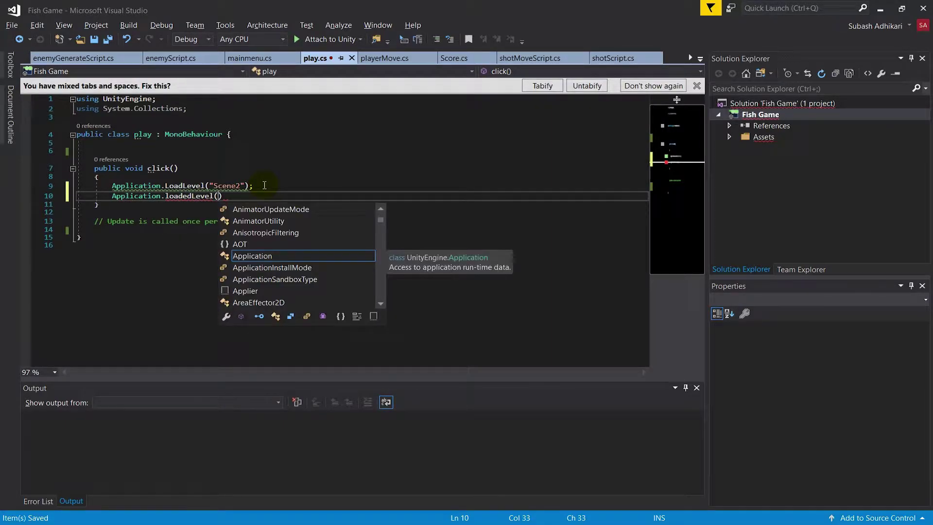
key("Left")
key("ctrl+shift+Left")
key("BackSpace")
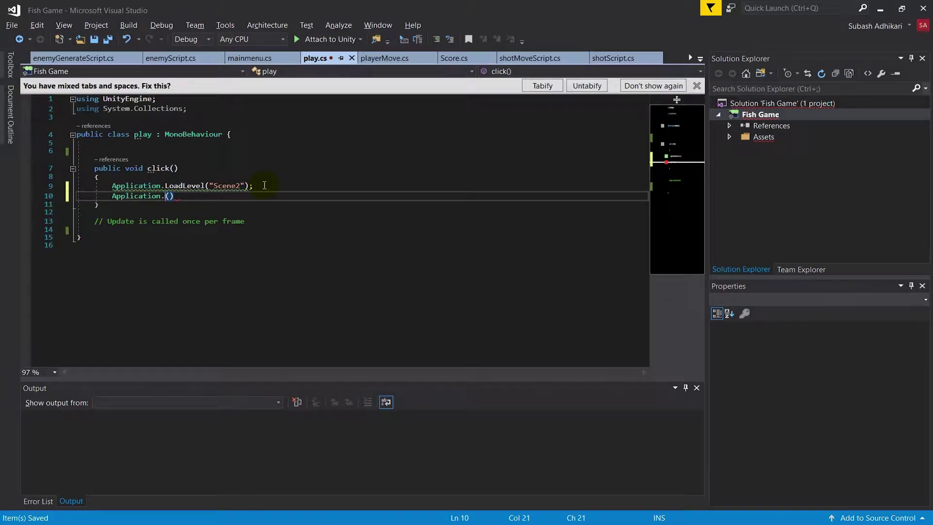
key("ctrl+space")
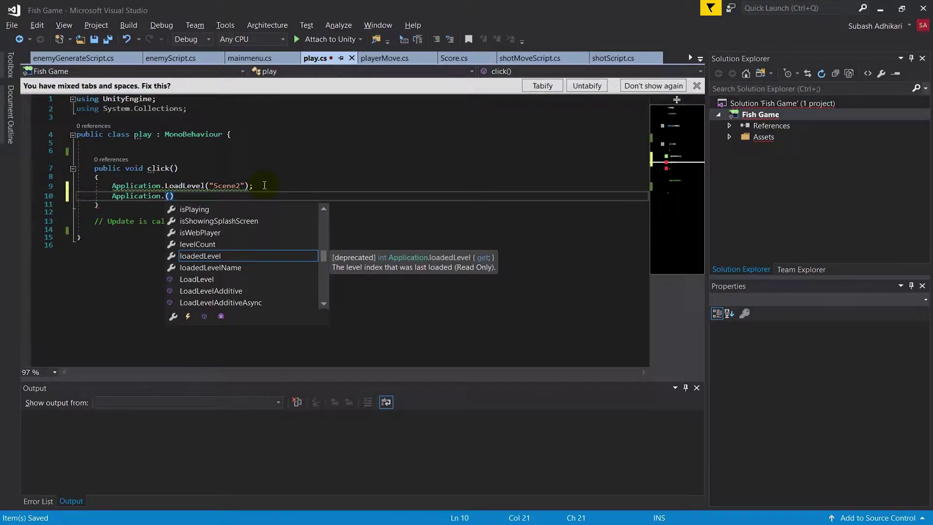
key("Up")
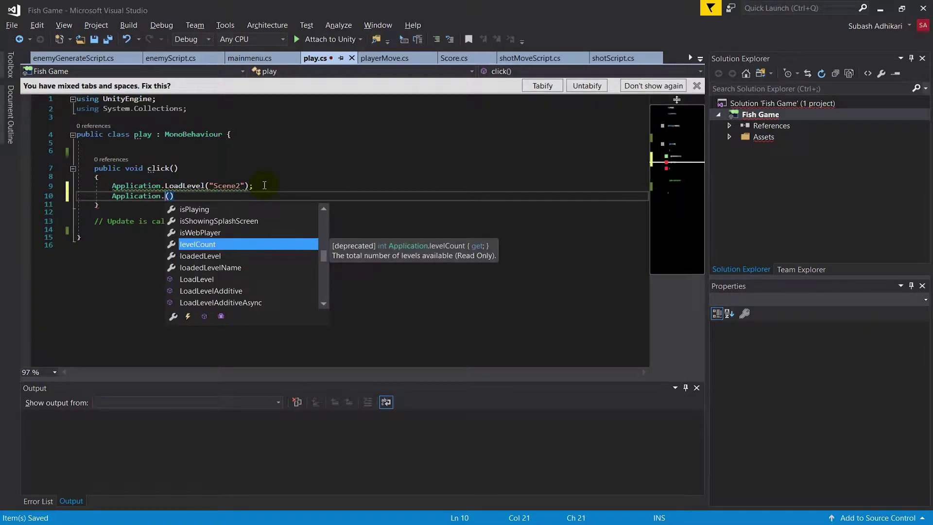
key("Down")
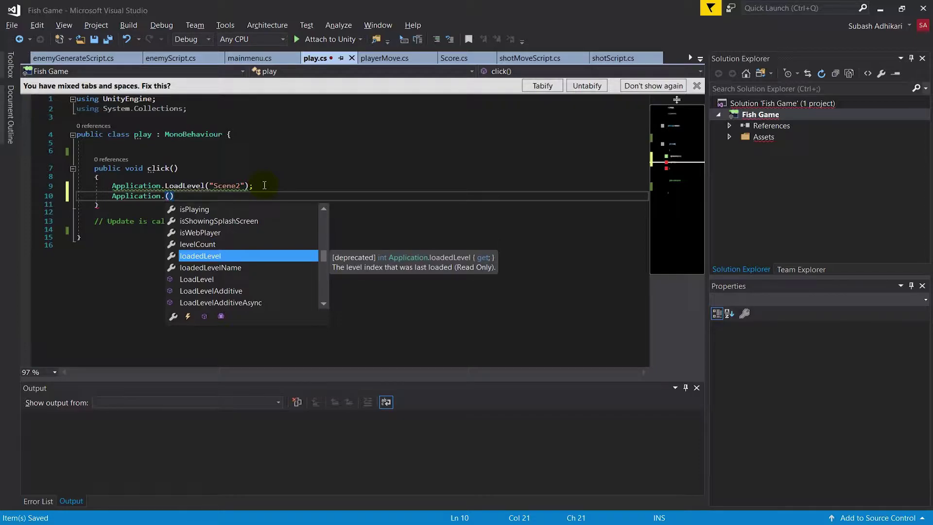
key("Escape")
key("Right")
key("End")
key("shift+Home")
key("shift+Home")
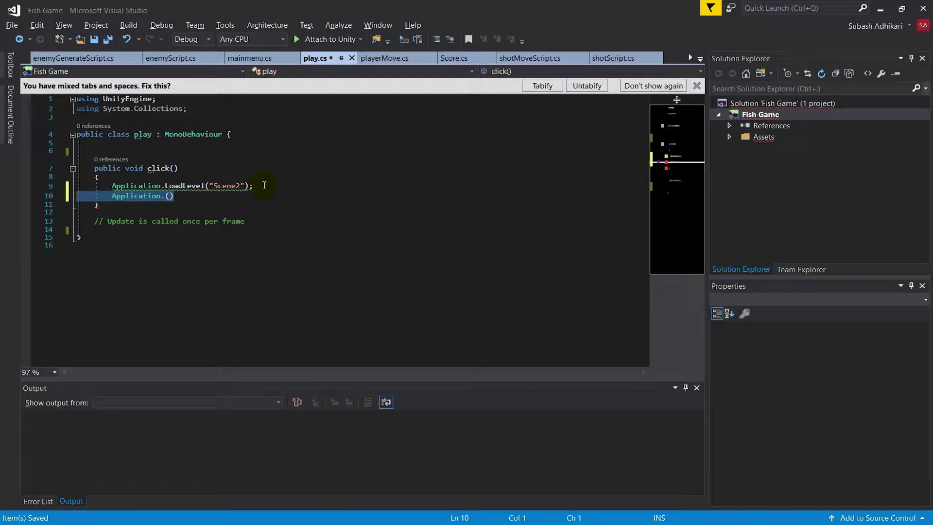
key("Delete")
Step: Enter SceneManager on the line below the LoadLevel call in click() and import the UnityEngine.SceneManagement namespace
mouse_move(185, 187)
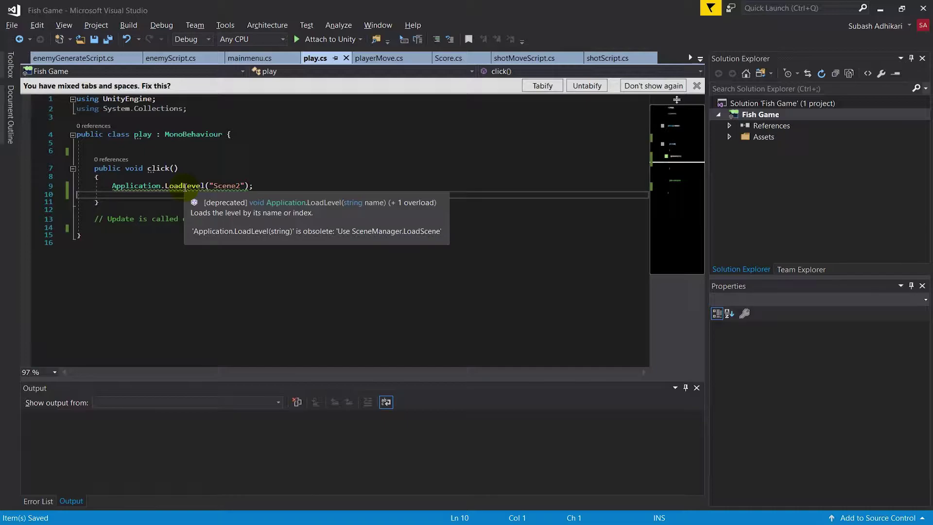
key("Tab")
key("Tab")
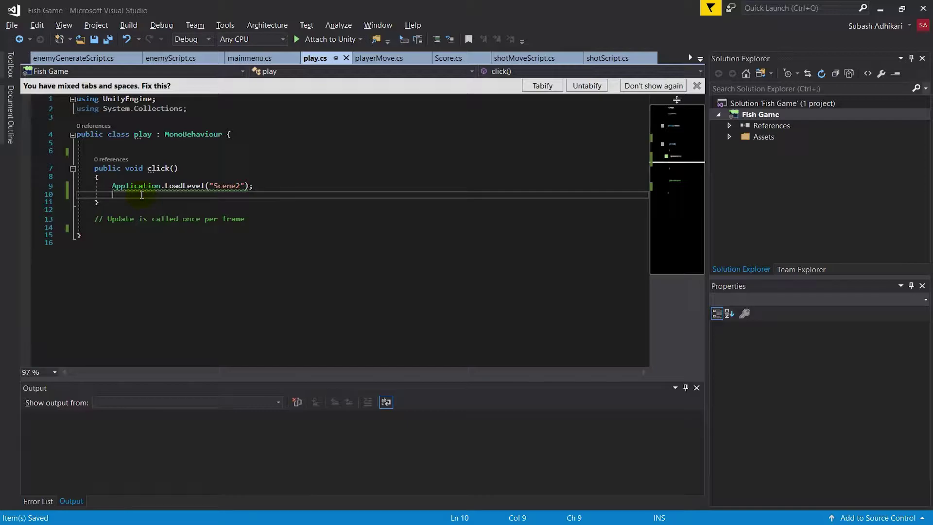
type("S")
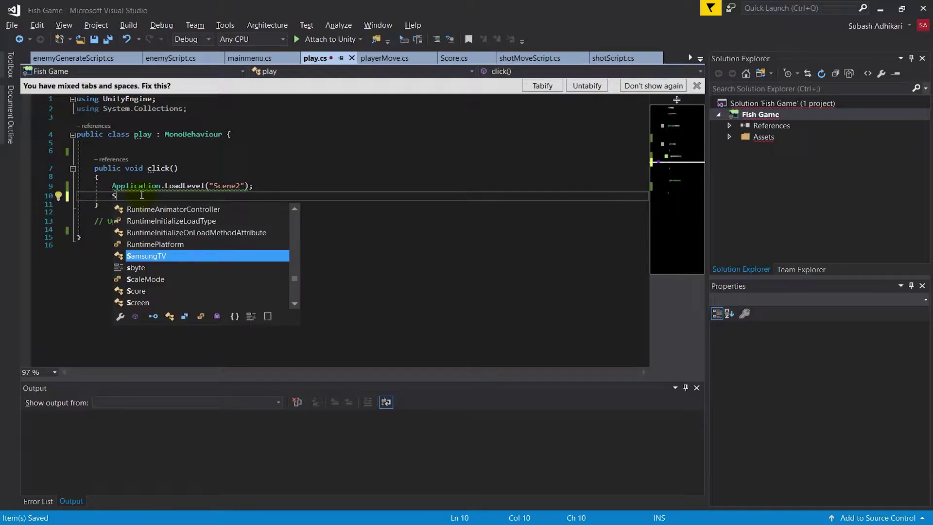
type("ceneManager")
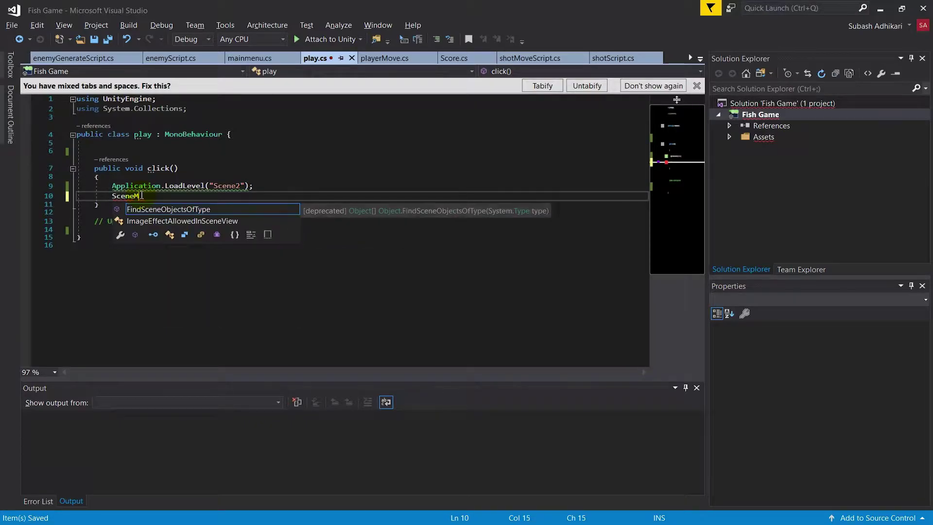
left_click(141, 195)
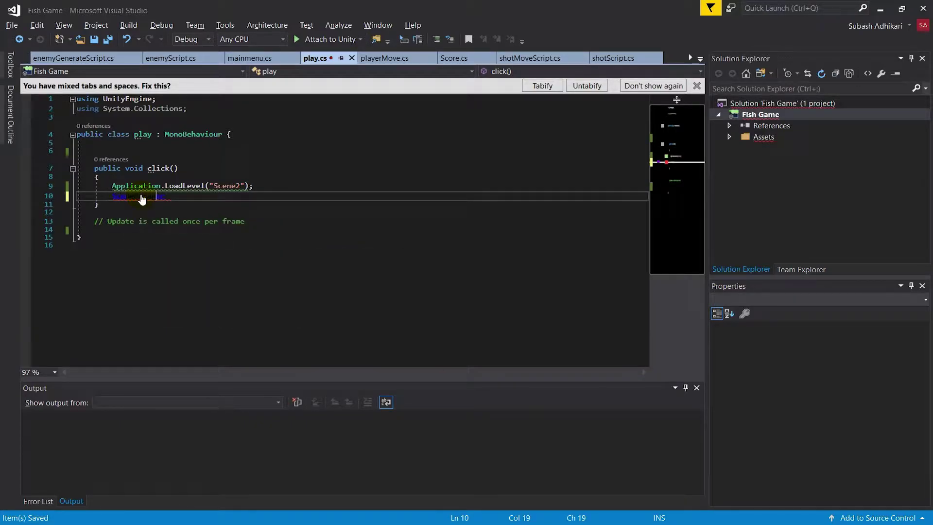
key("ctrl+period")
key("Return")
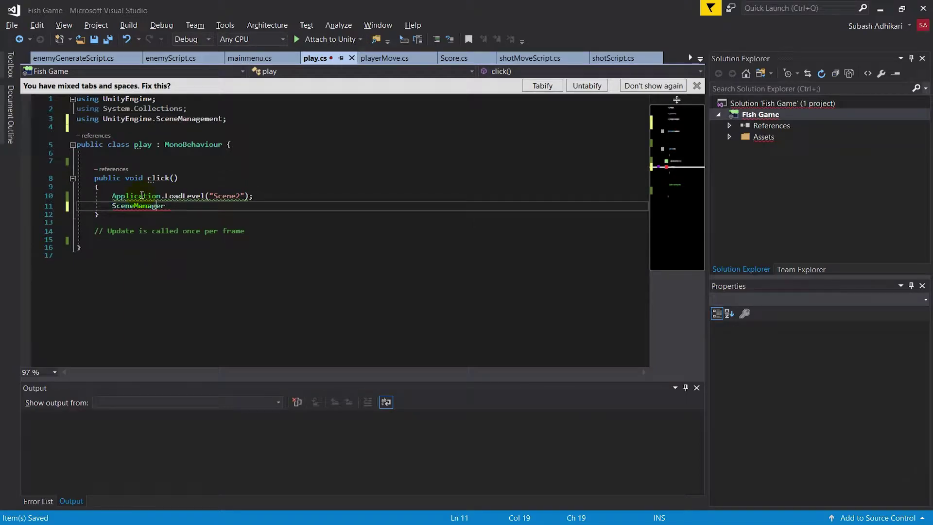
Step: Complete the SceneManager line as SceneManager.LoadScene(""); with an empty scene name, and save the script
double_click(141, 196)
left_click(141, 195)
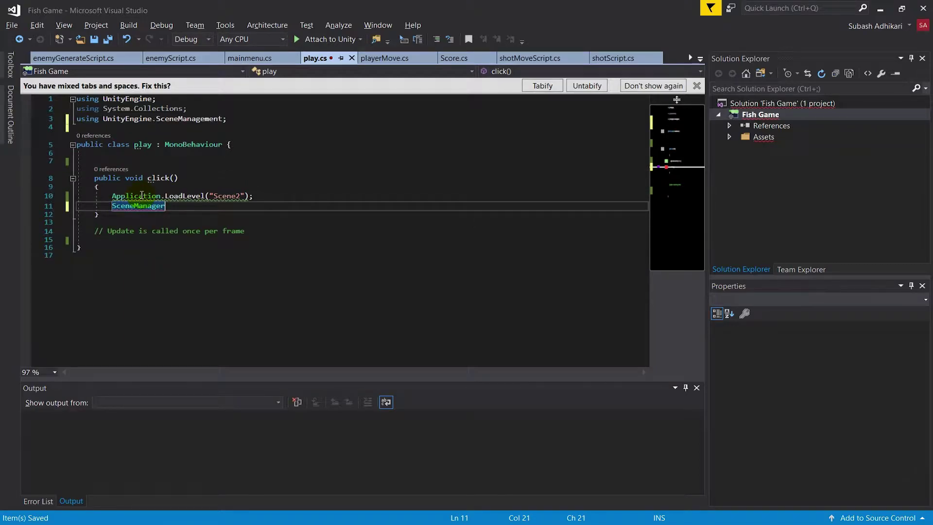
key("ctrl+period")
type(".")
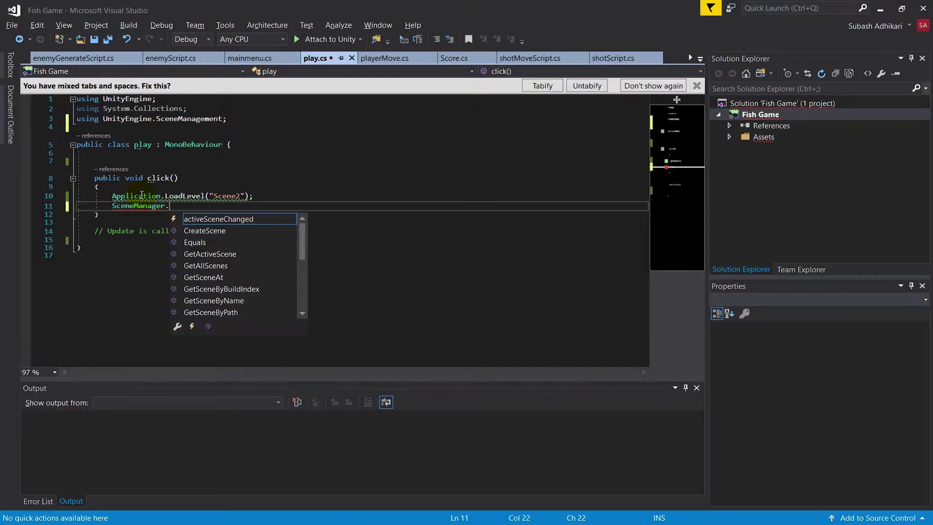
key("Down")
key("Down")
key("Up")
key("Down")
key("Down")
key("Down")
key("Down")
key("Down")
key("Down")
key("Down")
key("Down")
key("Down")
key("Down")
key("Down")
key("Down")
key("Down")
key("Down")
key("Down")
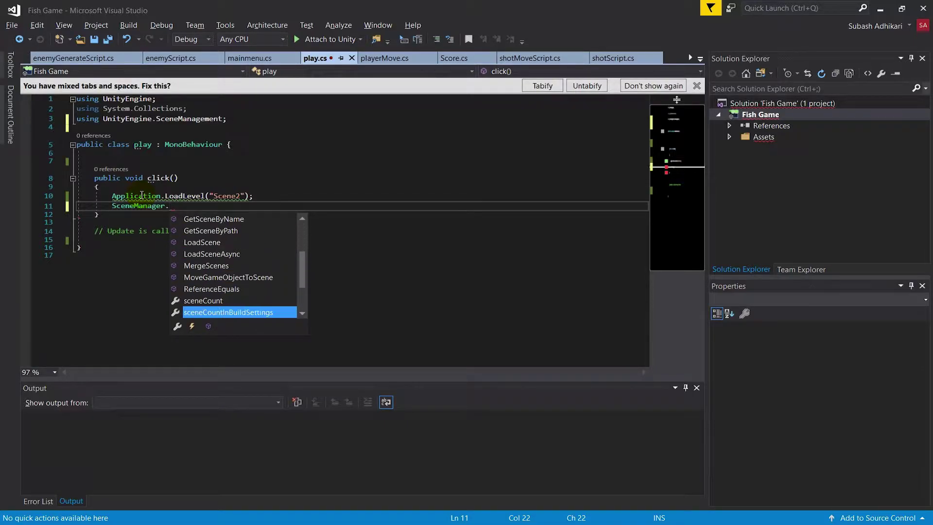
key("Down")
key("Down")
key("Down")
key("Down")
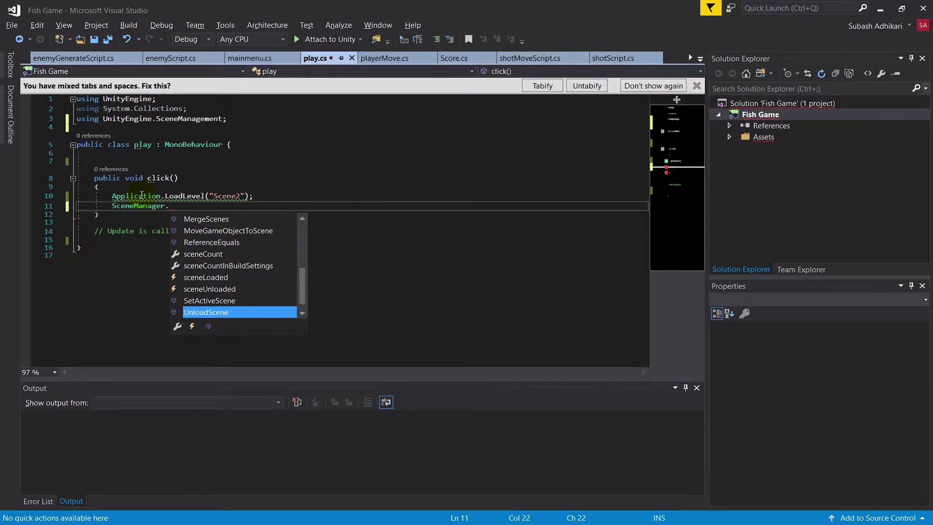
key("Up")
key("Up")
key("Up")
key("Up")
key("Up")
key("Up")
key("Up")
key("Up")
key("Up")
key("Up")
key("Up")
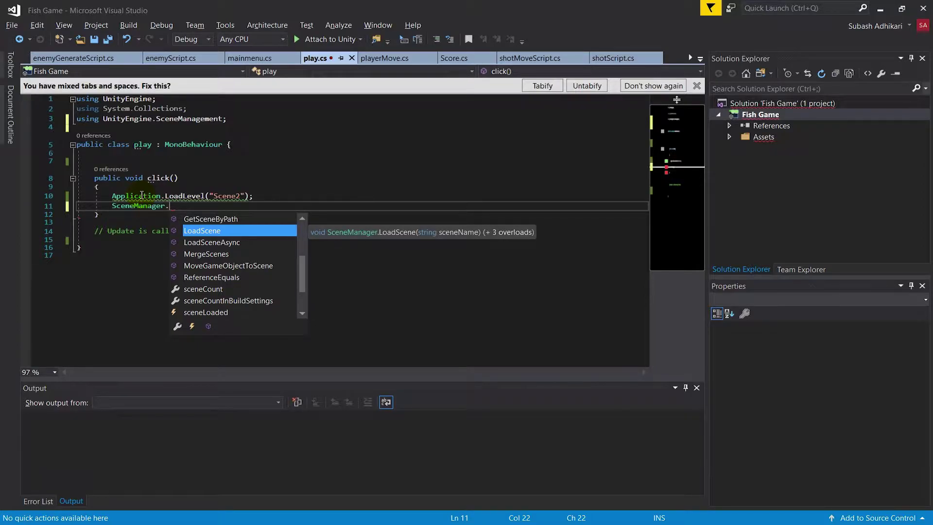
key("Tab")
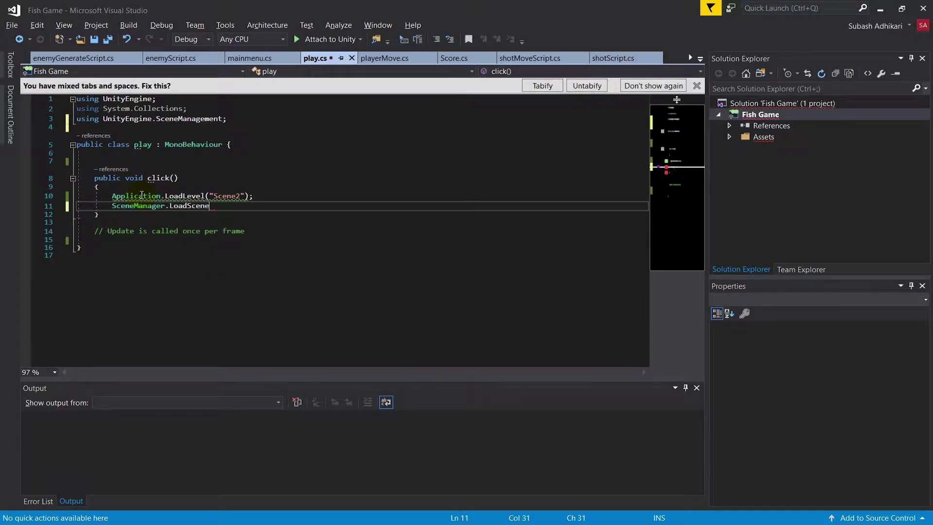
type("(\"\");")
key("ctrl+s")
Step: Copy the name of the gamesccene scene from Unity's Assets folder and paste it between the LoadScene quotes in play.cs
key("alt+Tab")
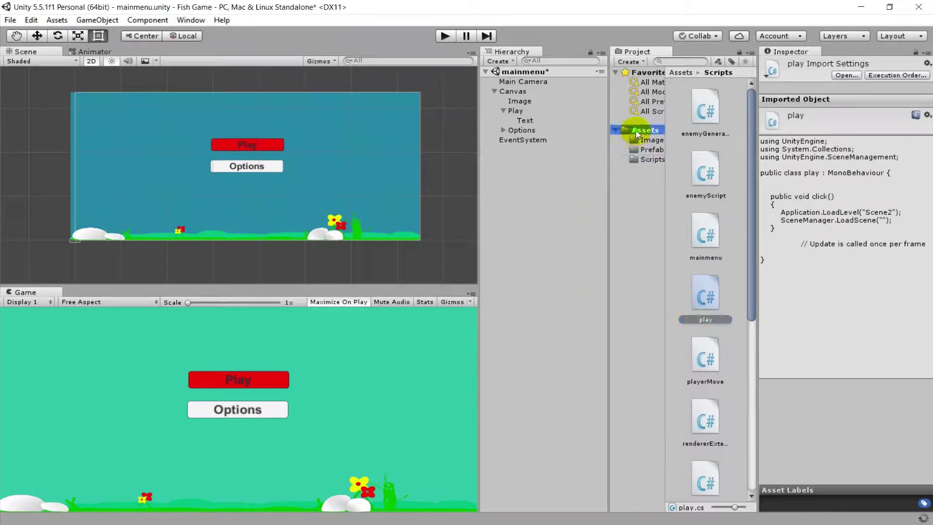
left_click(636, 131)
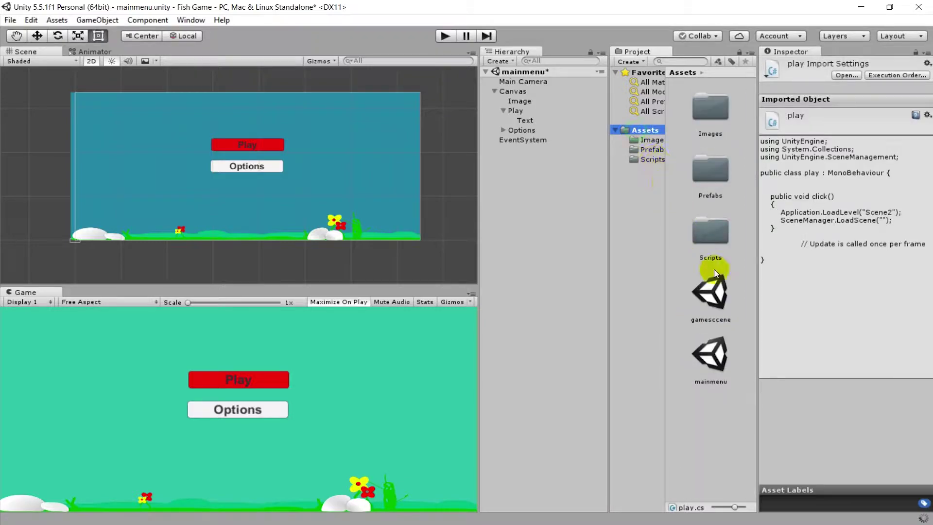
left_click(719, 324)
left_click(723, 321)
key("ctrl+c")
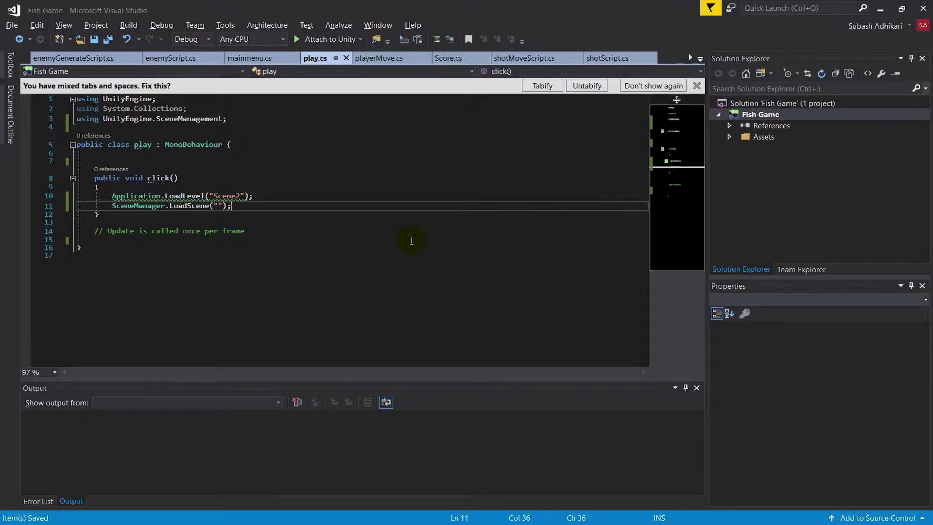
left_click(219, 206)
key("ctrl+v")
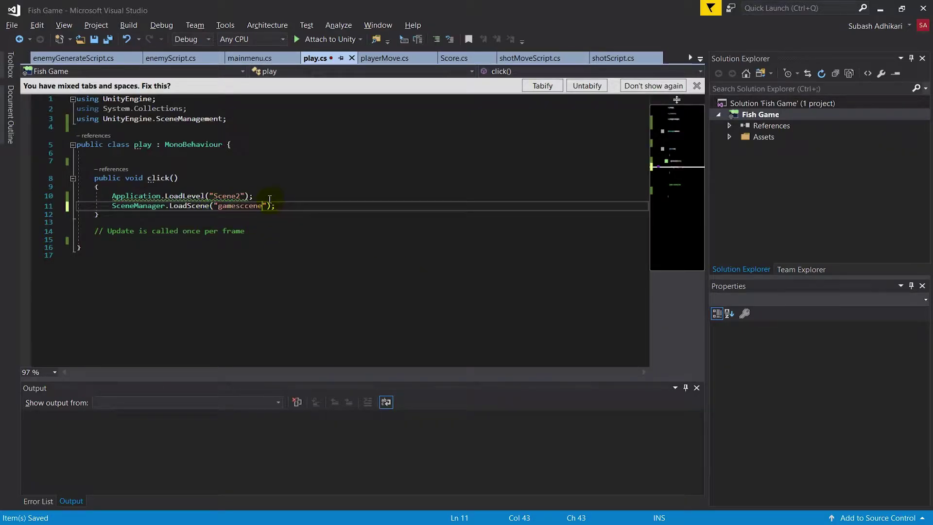
Step: Remove the Application.LoadLevel("Scene2"); statement from click() and save the script
left_click(253, 197)
key("shift+Left")
key("shift+Left")
key("shift+Left")
key("shift+Left")
key("shift+Left")
key("shift+Left")
key("shift+Left")
key("shift+Left")
key("shift+Left")
key("shift+Left")
key("shift+Left")
key("shift+Left")
key("shift+Left")
key("shift+Left")
key("shift+Left")
key("shift+Left")
key("shift+Left")
key("shift+Left")
key("shift+Left")
key("shift+Left")
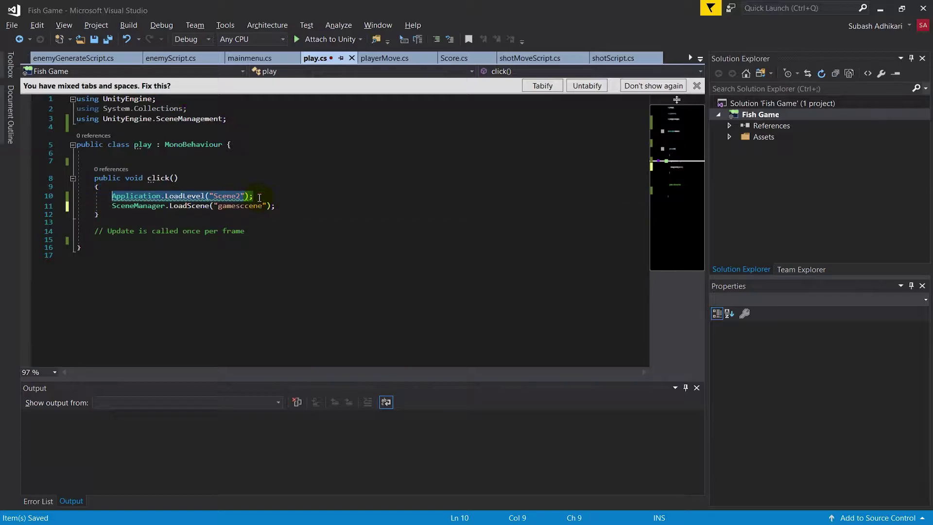
key("Return")
left_click(173, 203)
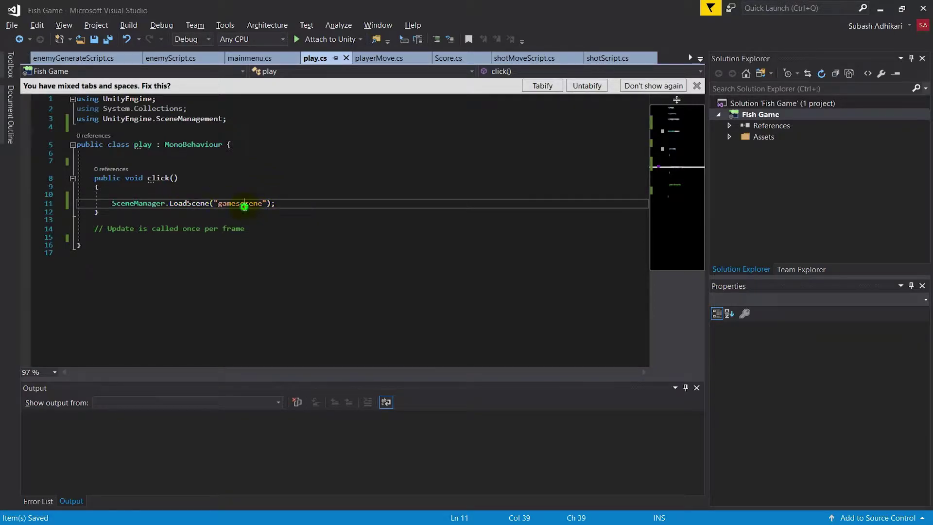
left_click(202, 204)
left_click(253, 203)
Step: Switch to Unity, run the main menu scene, test the Play button, and open the console message for details
key("alt+Tab")
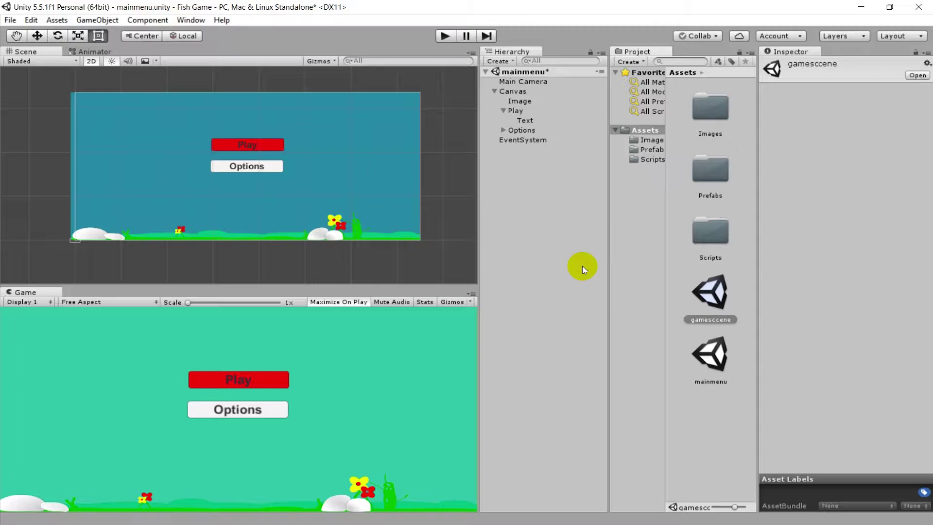
left_click(444, 39)
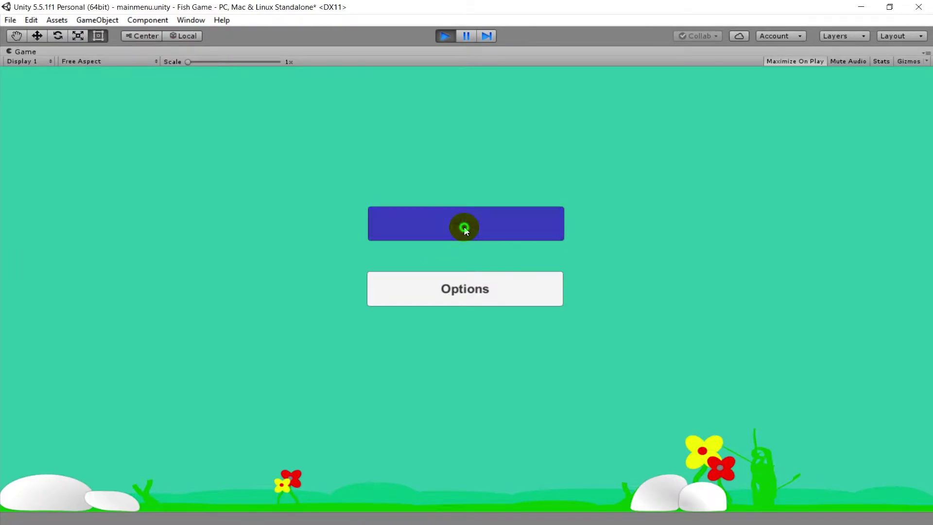
left_click(463, 226)
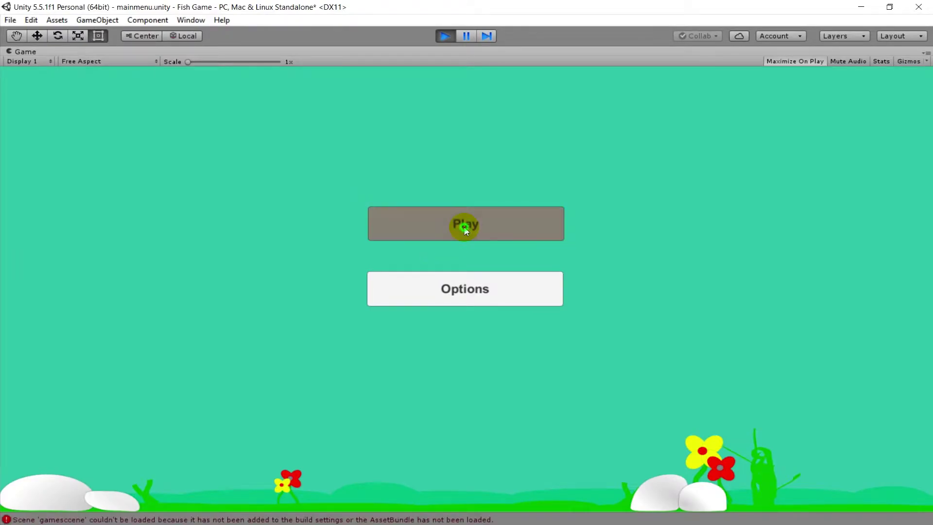
left_click(467, 234)
left_click(435, 519)
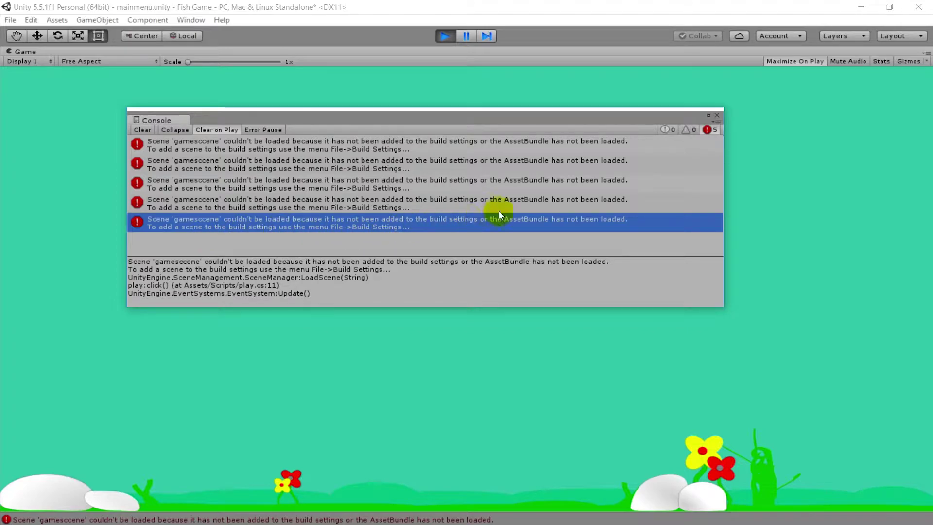
Step: Close the console, stop the running game, and add the gamesccene and mainmenu scenes to Scenes In Build in the Build Settings
left_click(717, 115)
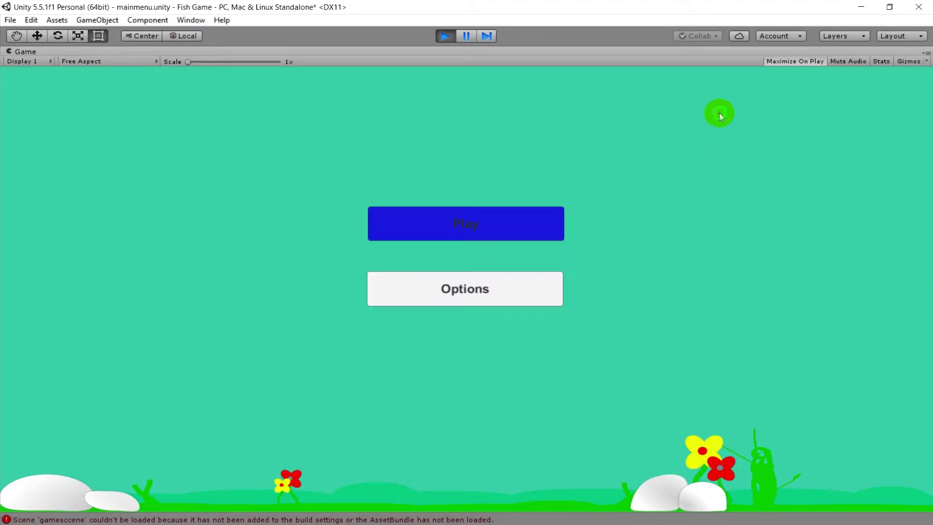
left_click(446, 38)
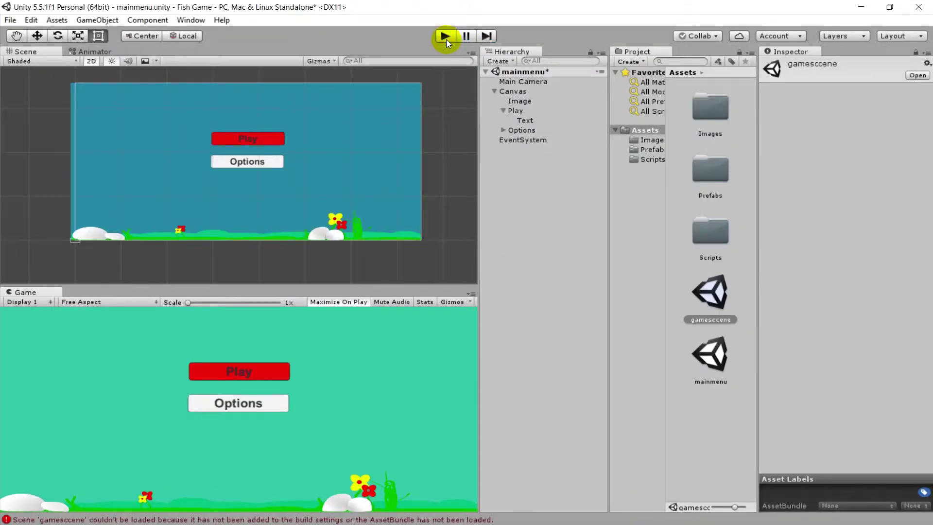
left_click(8, 21)
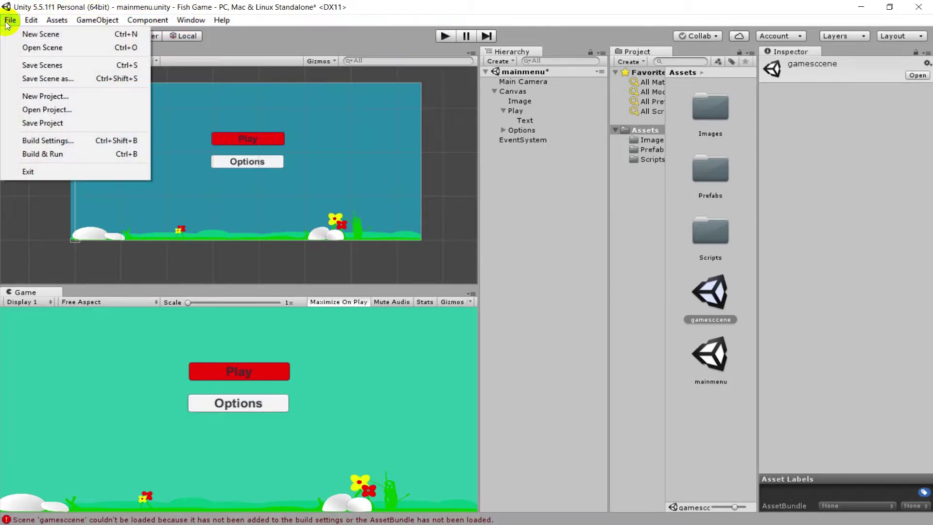
left_click(42, 141)
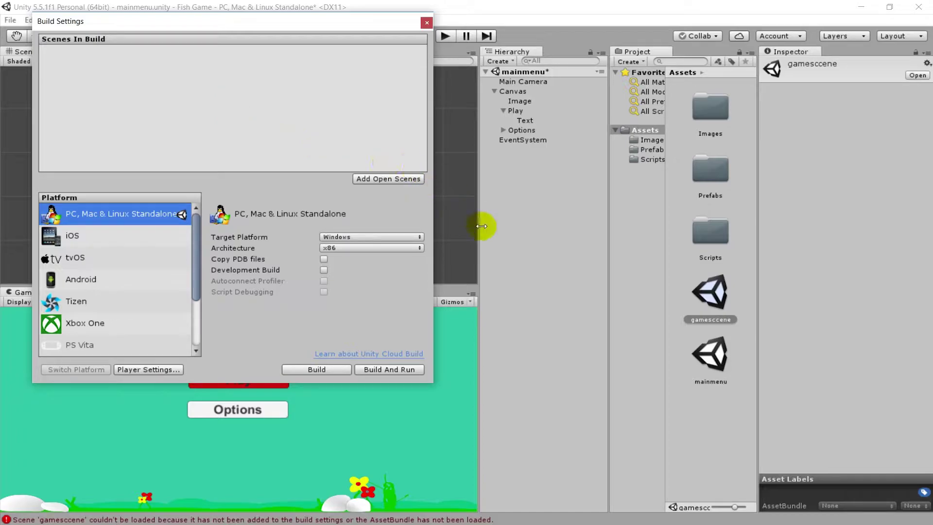
left_click_drag(713, 300, 259, 104)
left_click_drag(722, 358, 200, 77)
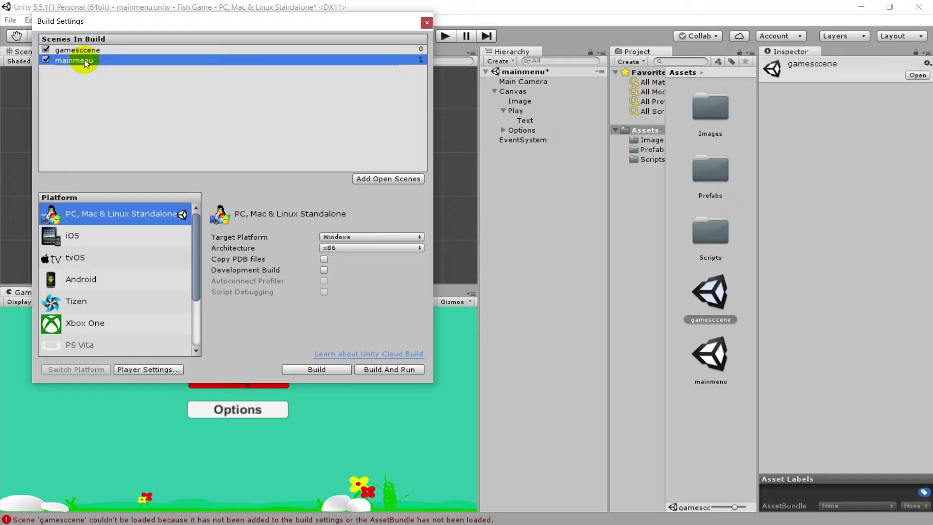
Step: Move mainmenu above gamesccene in the build order so it has index 0, and close the Build Settings
mouse_move(85, 62)
left_mouse_down()
mouse_move(86, 37)
mouse_move(87, 49)
left_mouse_up()
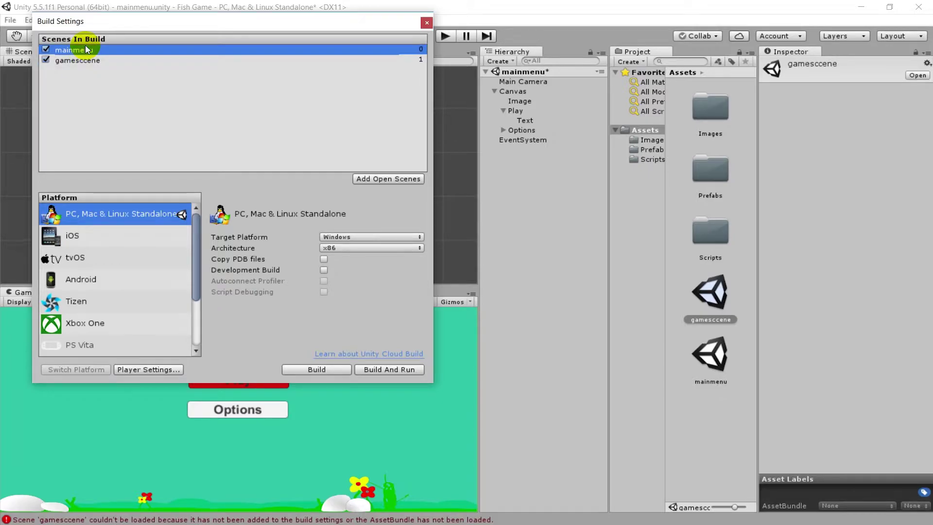
left_click(104, 62)
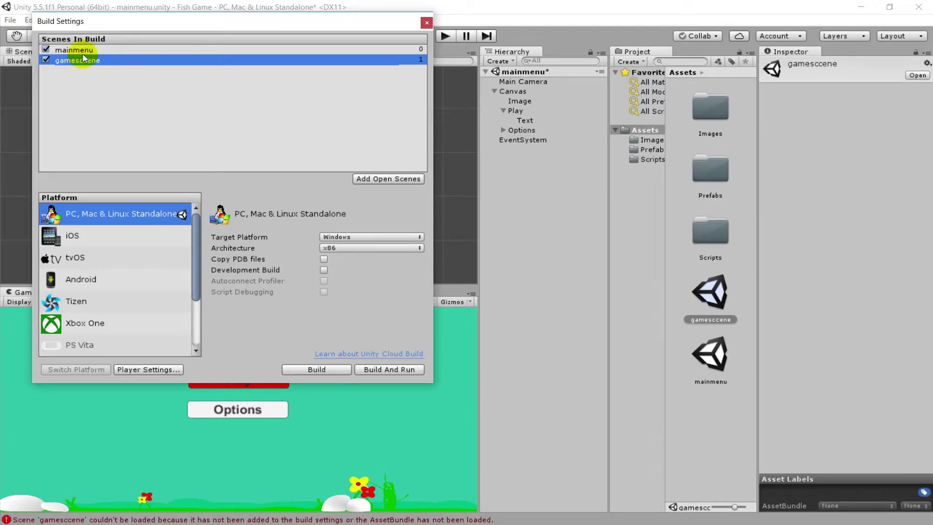
key("Up")
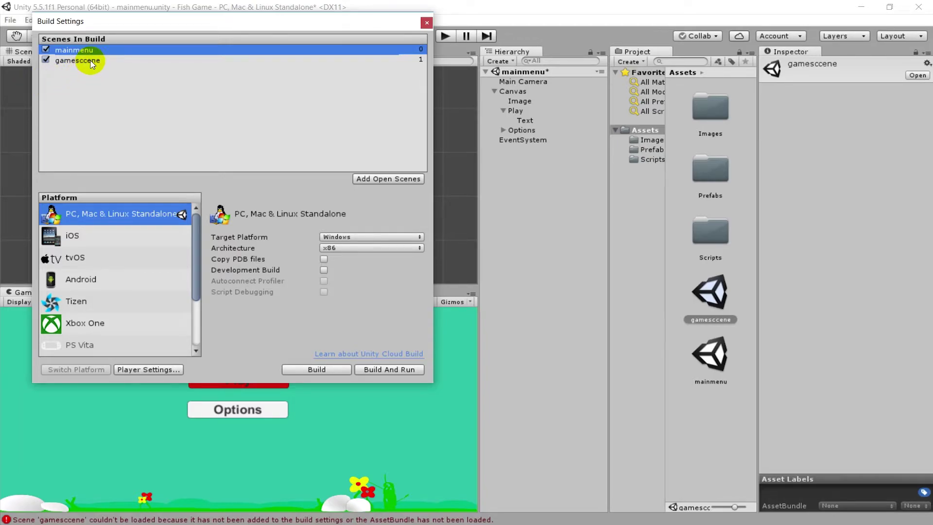
left_click(91, 61)
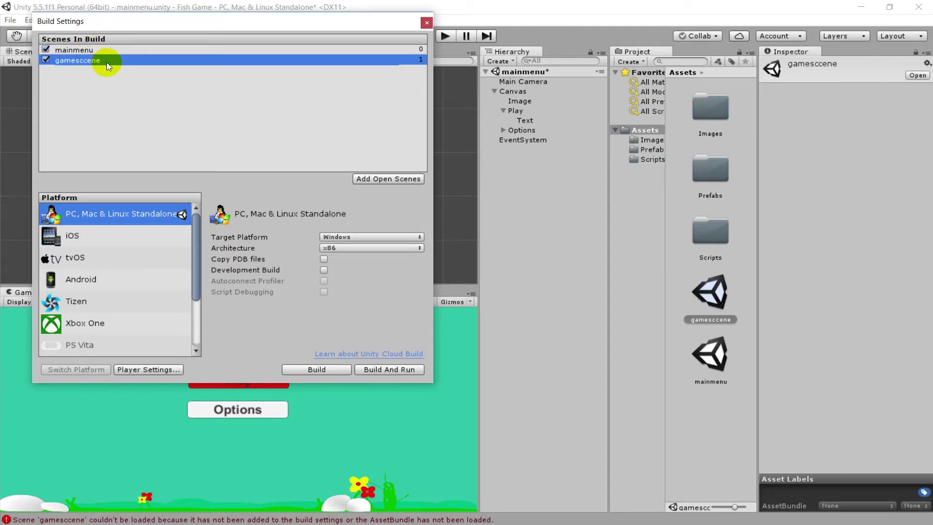
left_click(426, 22)
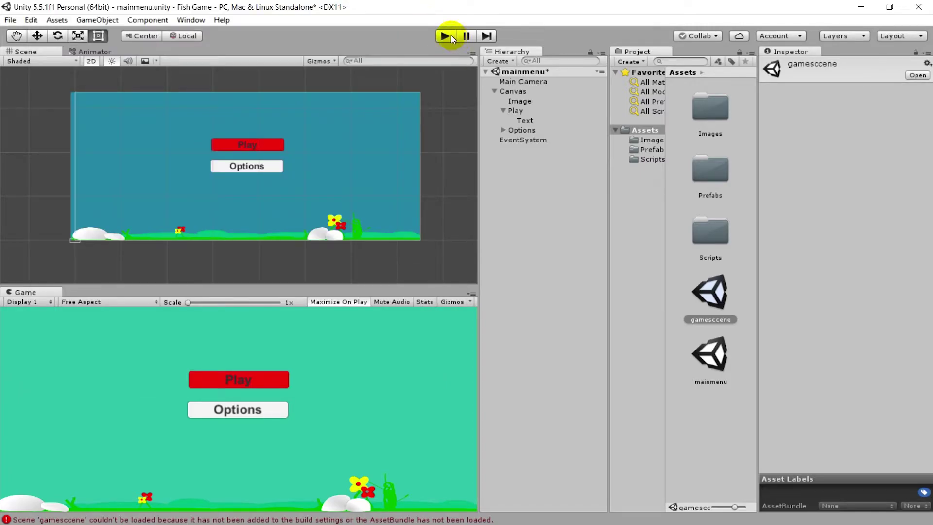
Step: Run the main menu scene, start the game with its Play button, fire several shots, and stop the run
left_click(445, 36)
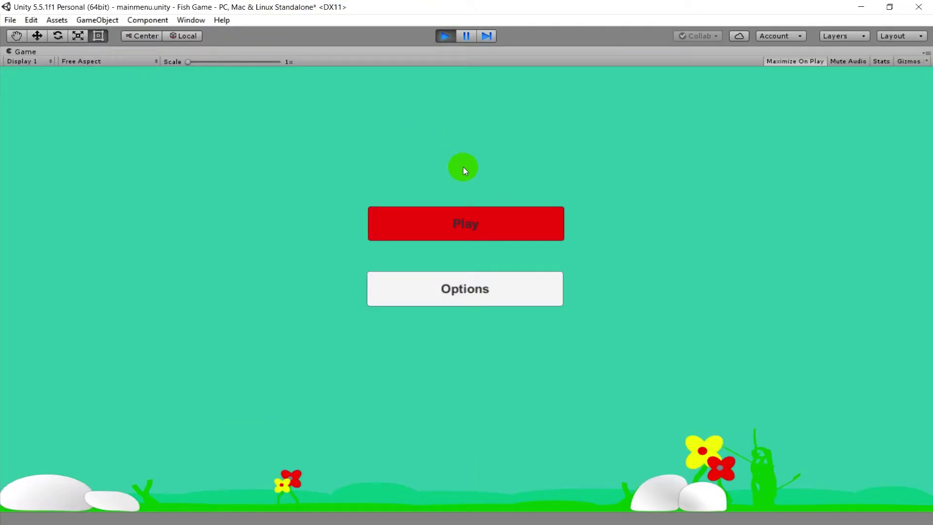
left_click(464, 220)
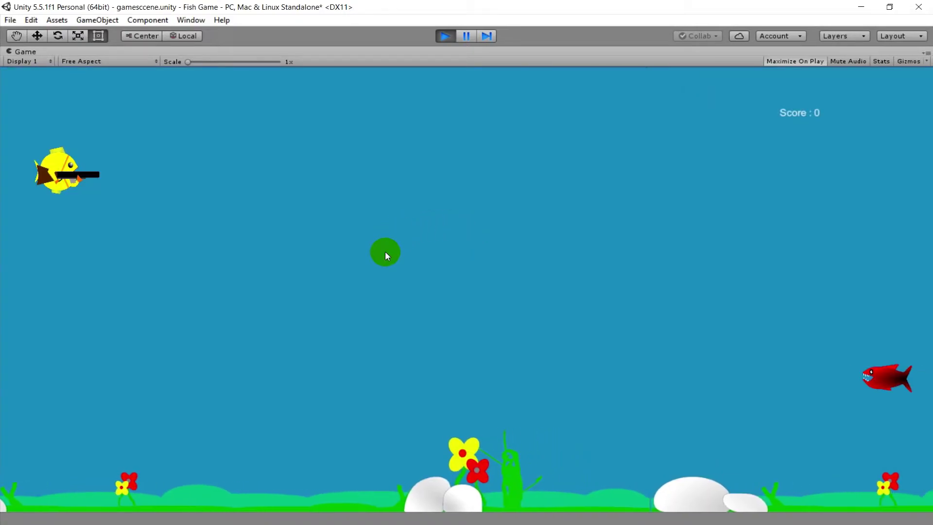
left_click(384, 252)
left_click(385, 251)
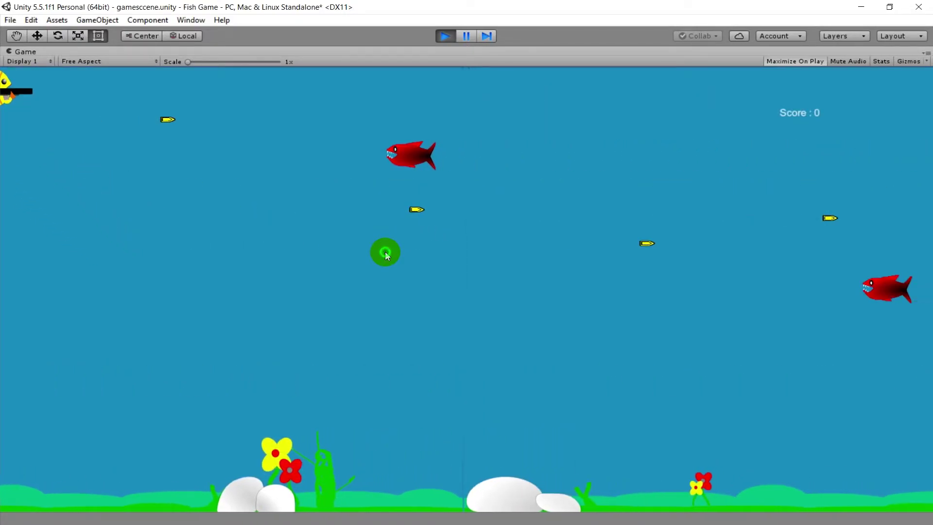
left_click(385, 250)
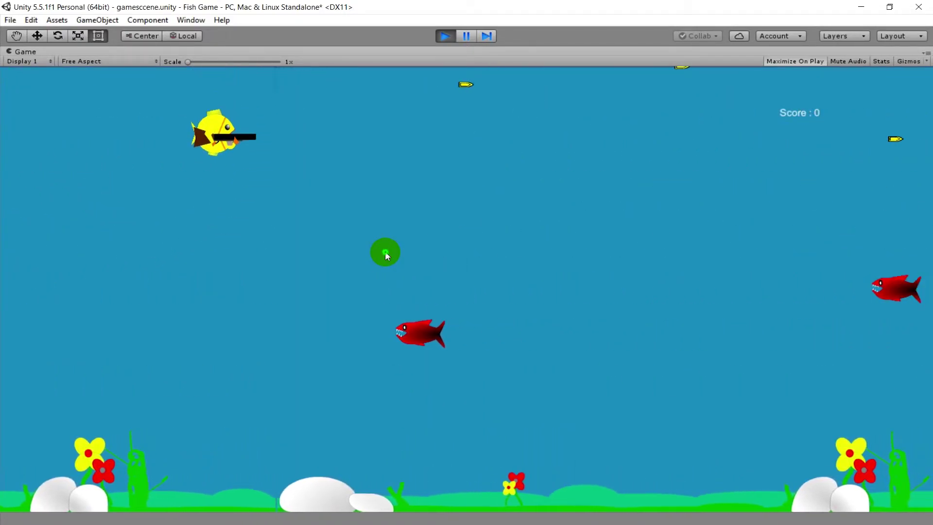
left_click(385, 251)
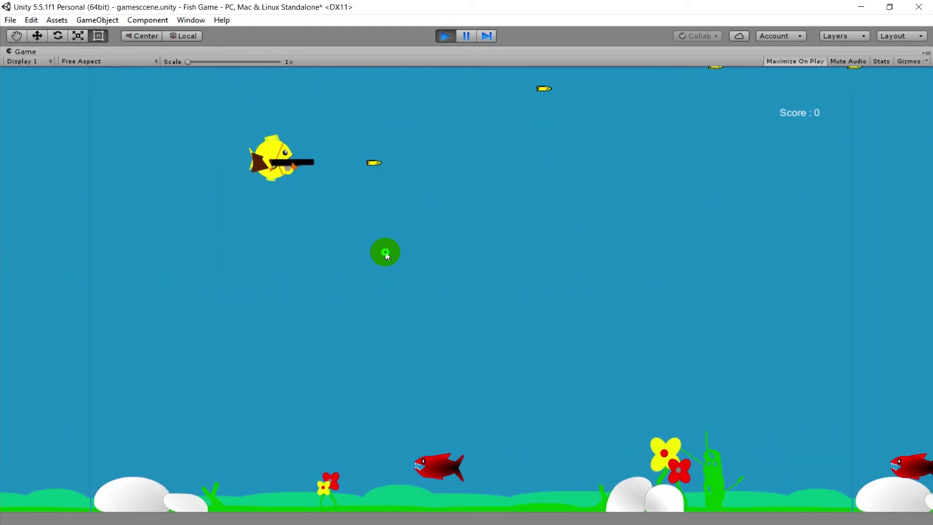
left_click(385, 250)
left_click(384, 251)
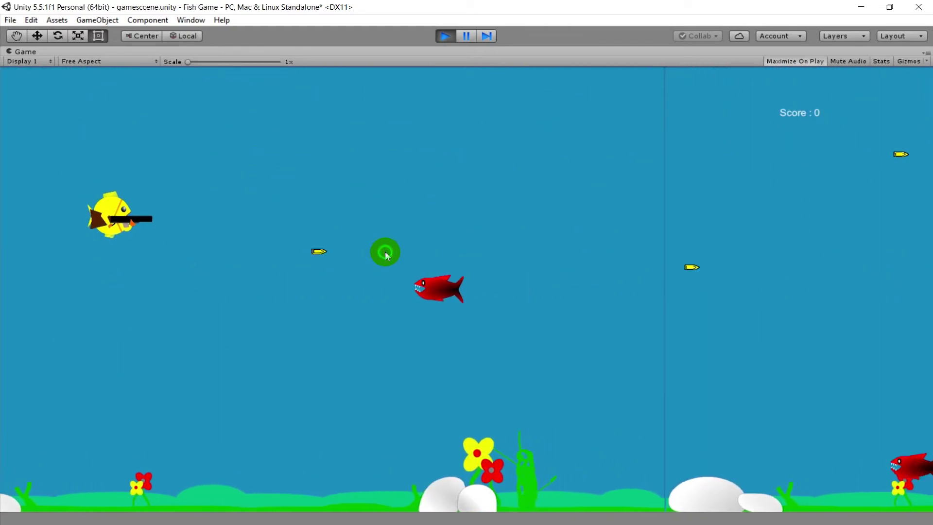
left_click(445, 35)
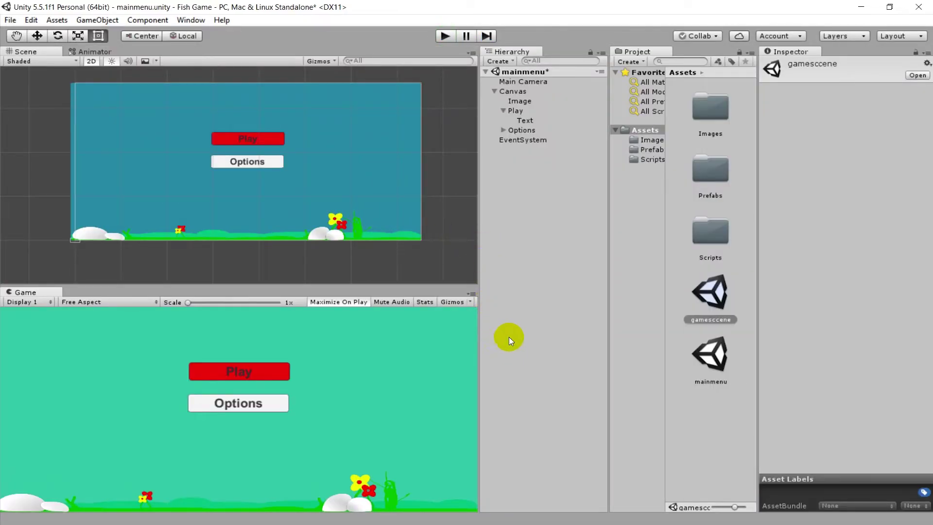
Step: Collapse the Play object in the Hierarchy, leave the mainmenu scene, and open the gamesccene scene from the Assets folder
left_click(511, 291)
left_click(503, 111)
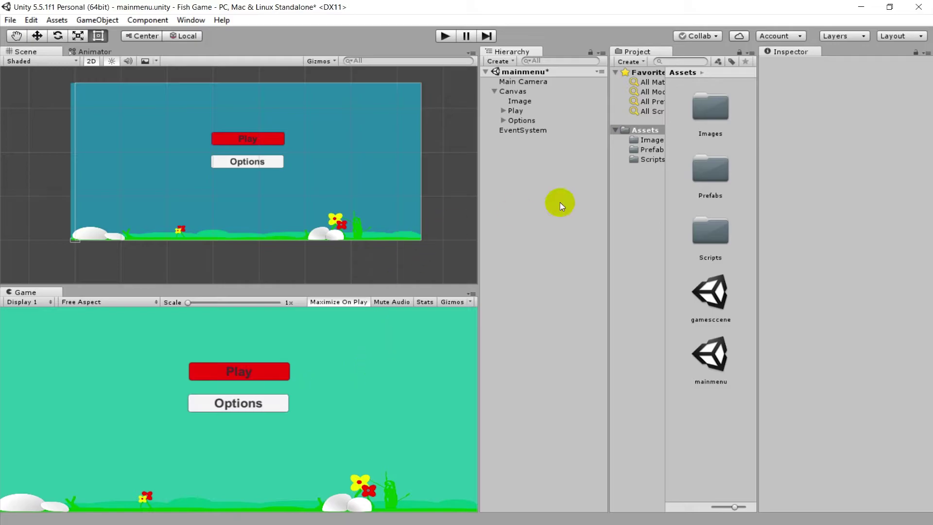
left_click(715, 343)
double_click(715, 342)
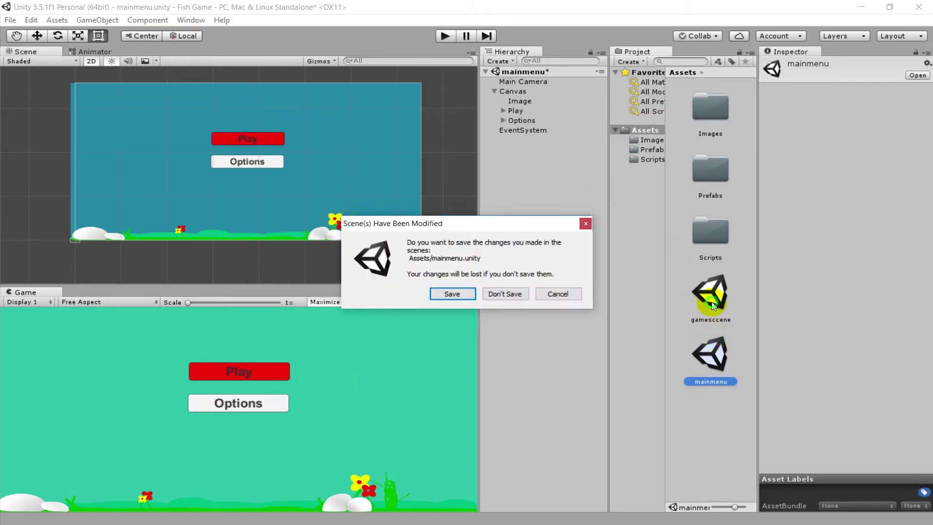
left_click(485, 294)
double_click(721, 304)
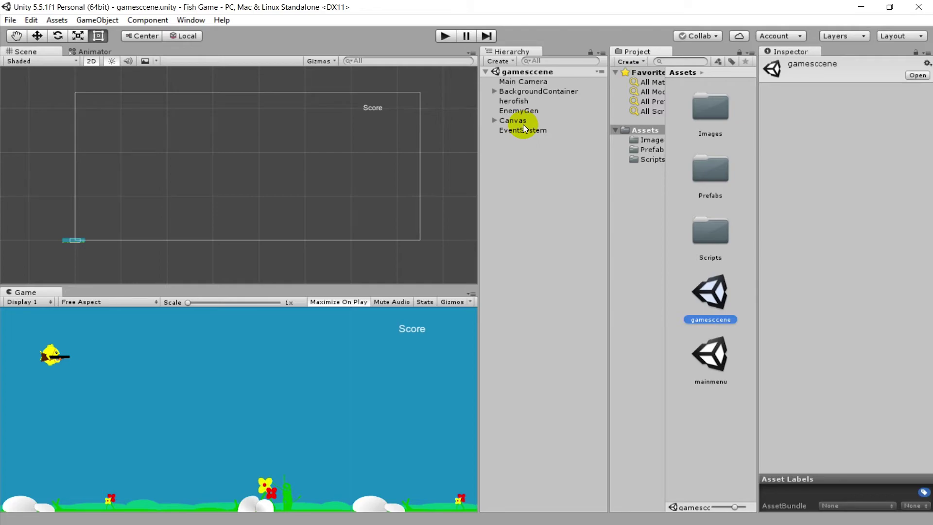
Step: Look through the scripts in the project's Scripts folder
left_click(641, 159)
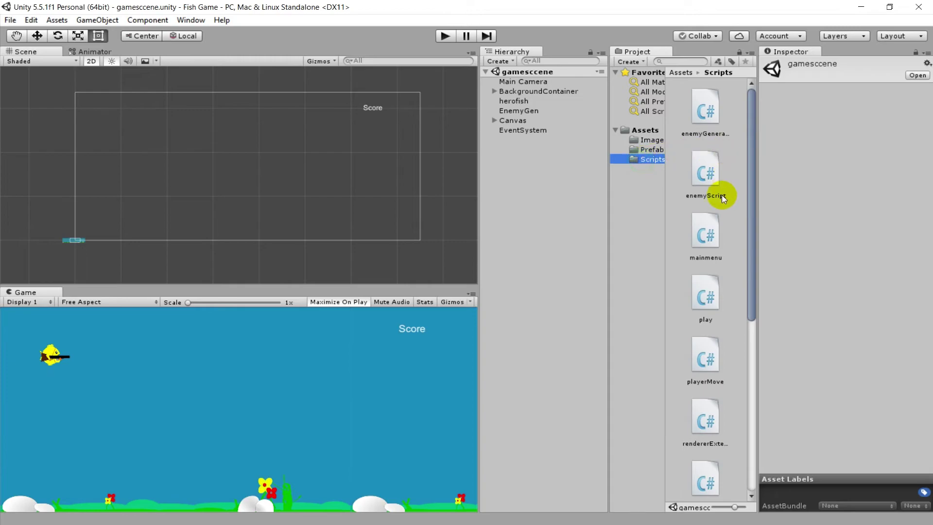
scroll(704, 277, "down", 4)
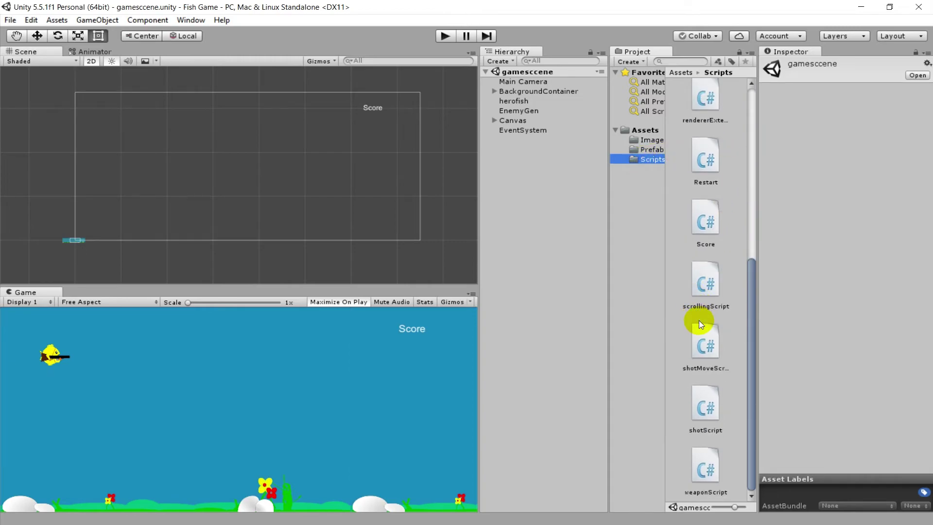
scroll(699, 316, "up", 6)
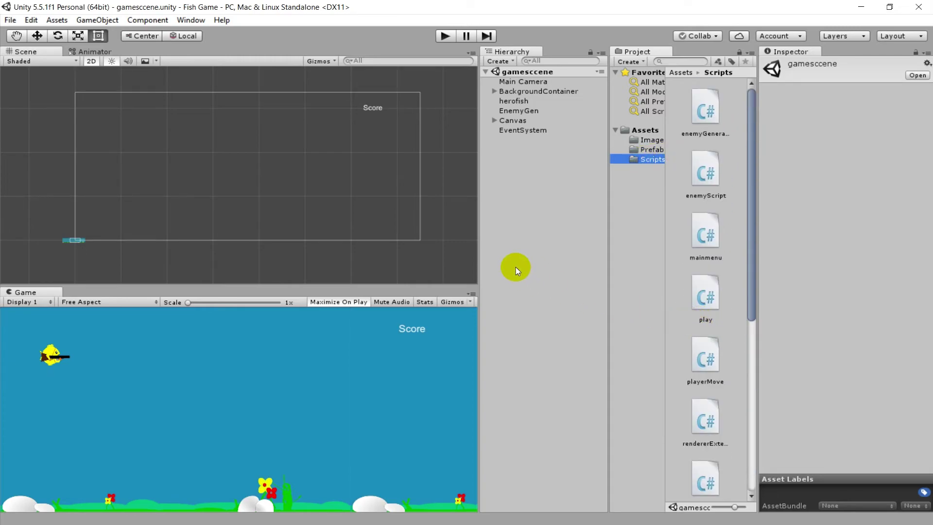